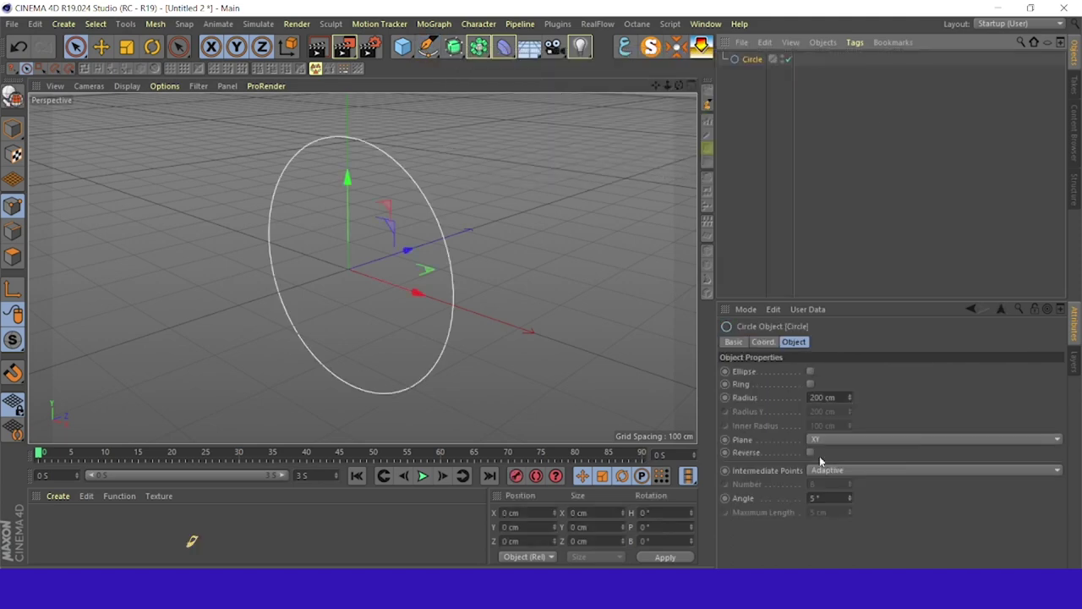
Step: Set the circle radius to 500 cm and make it an editable spline
key(h)
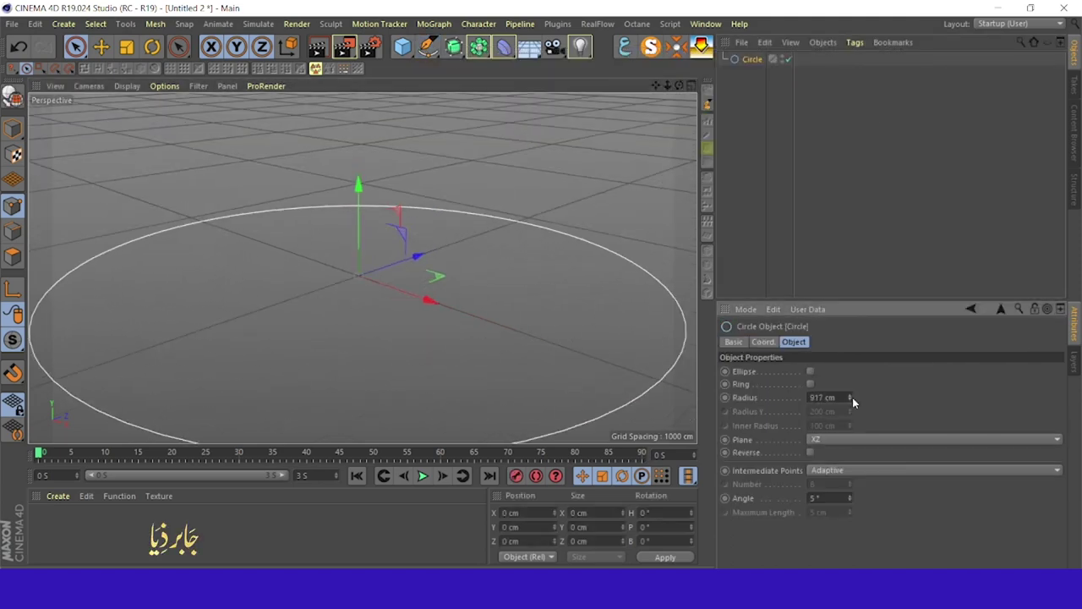
text(500)
key(Return)
key(h)
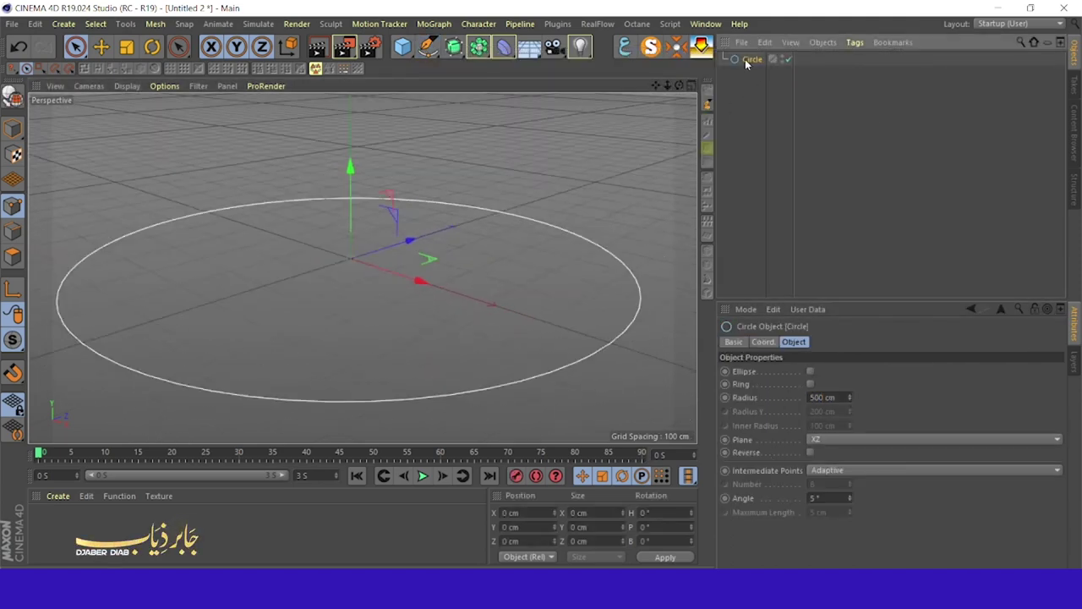
key(c)
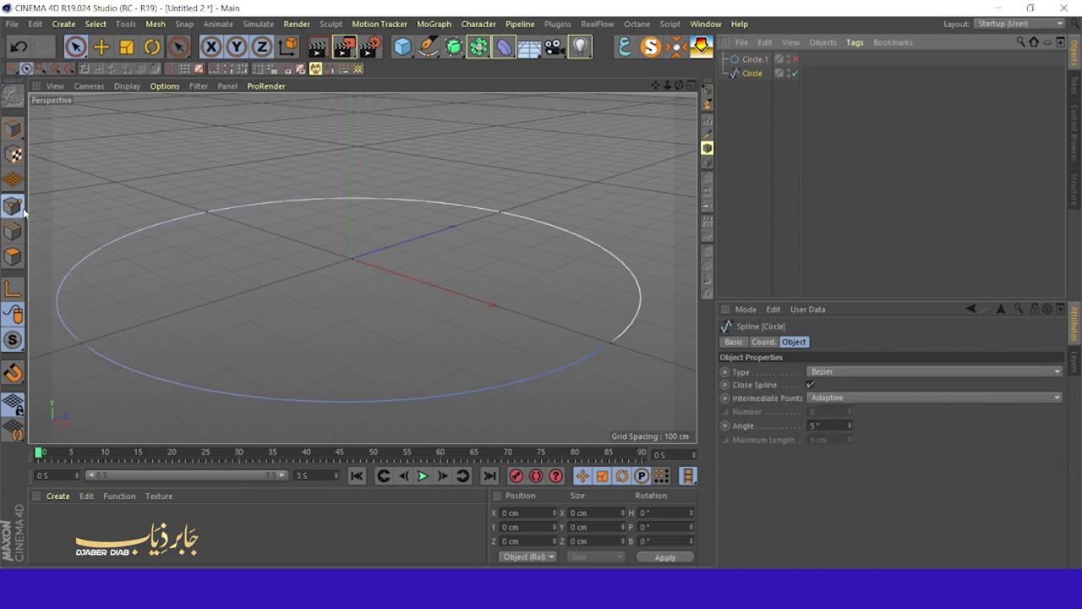
Step: Extrude the circle and create an outline of the circle spline
click(479, 46)
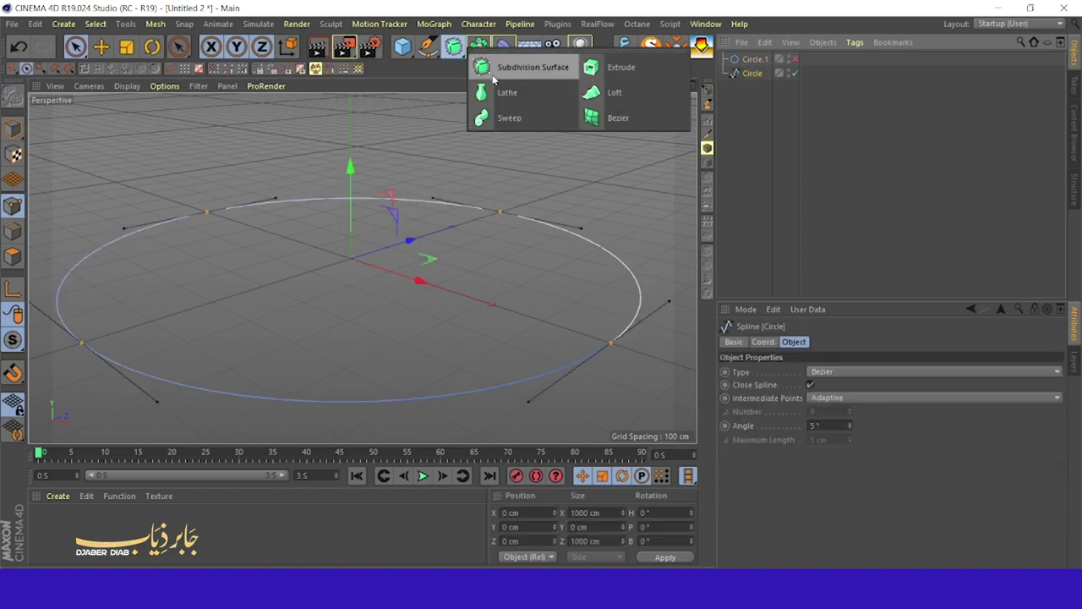
alt+click(603, 65)
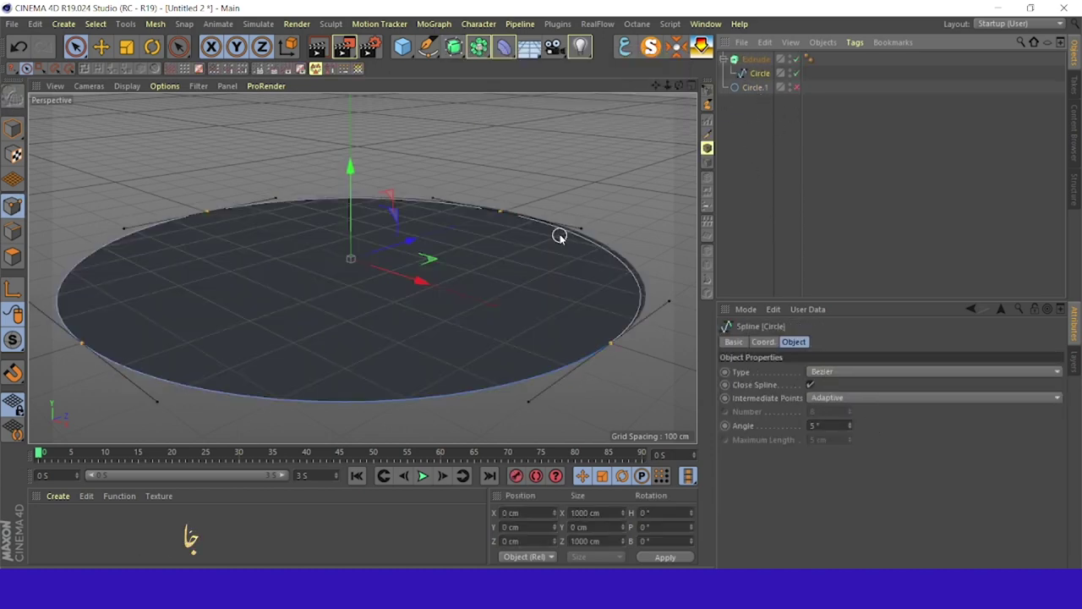
right_click(495, 207)
click(558, 425)
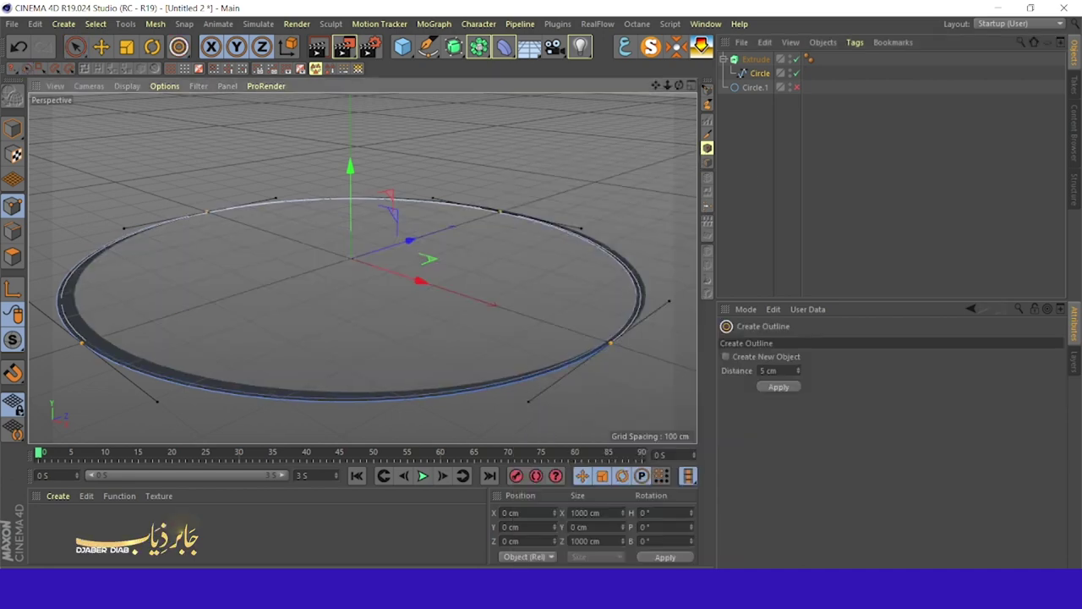
Step: Set the extrude movement to 0, 250, 0 cm for a 250 cm tall wall
click(756, 59)
double_click(906, 373)
text(0)
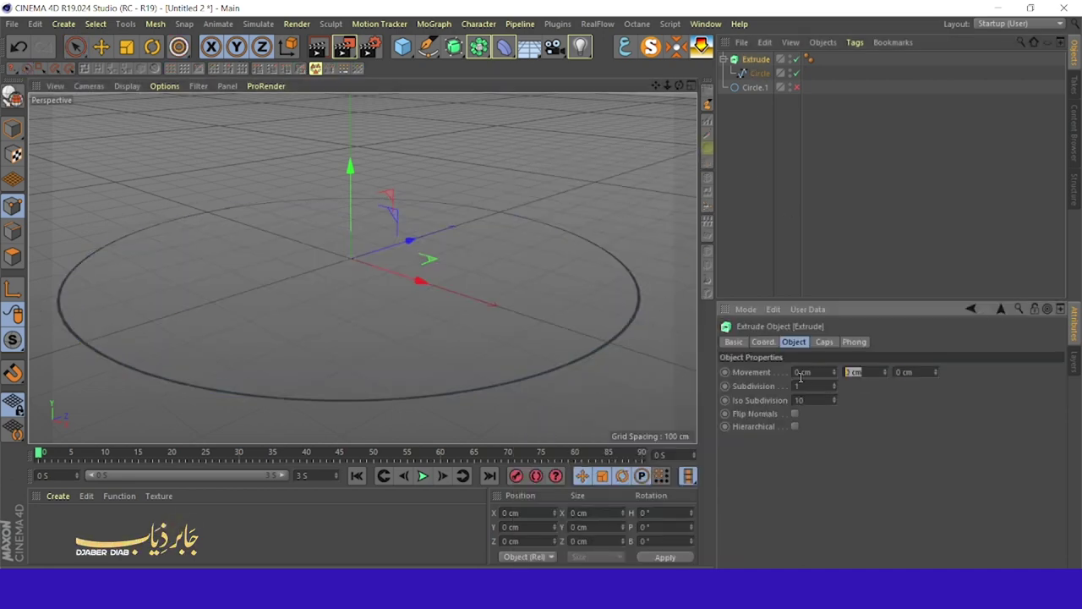
double_click(856, 372)
text(55)
key(Return)
text(250)
key(Return)
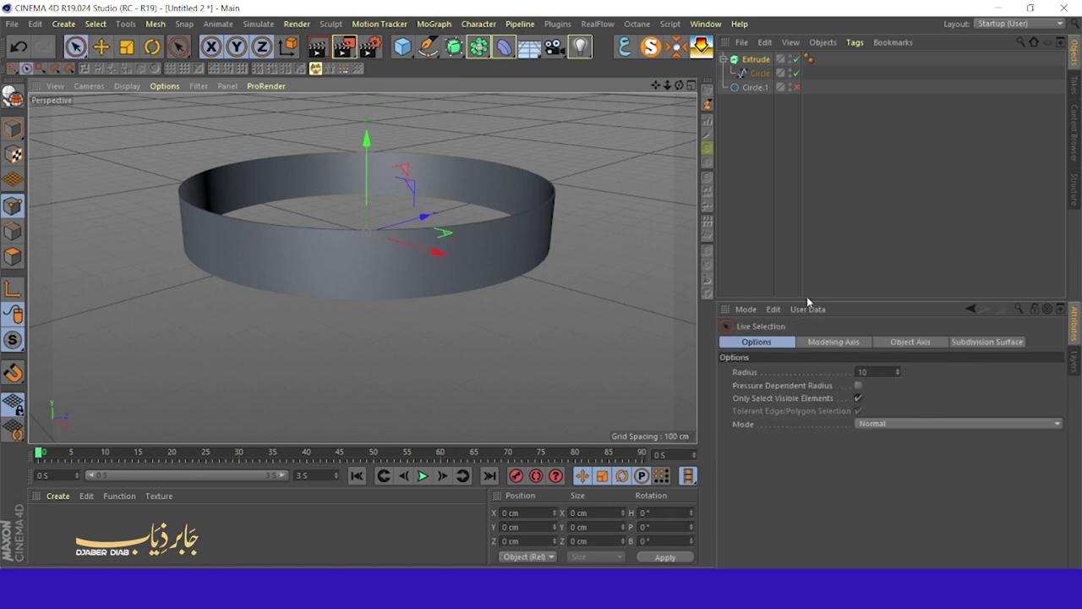
scroll(534, 356, down, 2)
scroll(534, 356, up, 2)
click(755, 87)
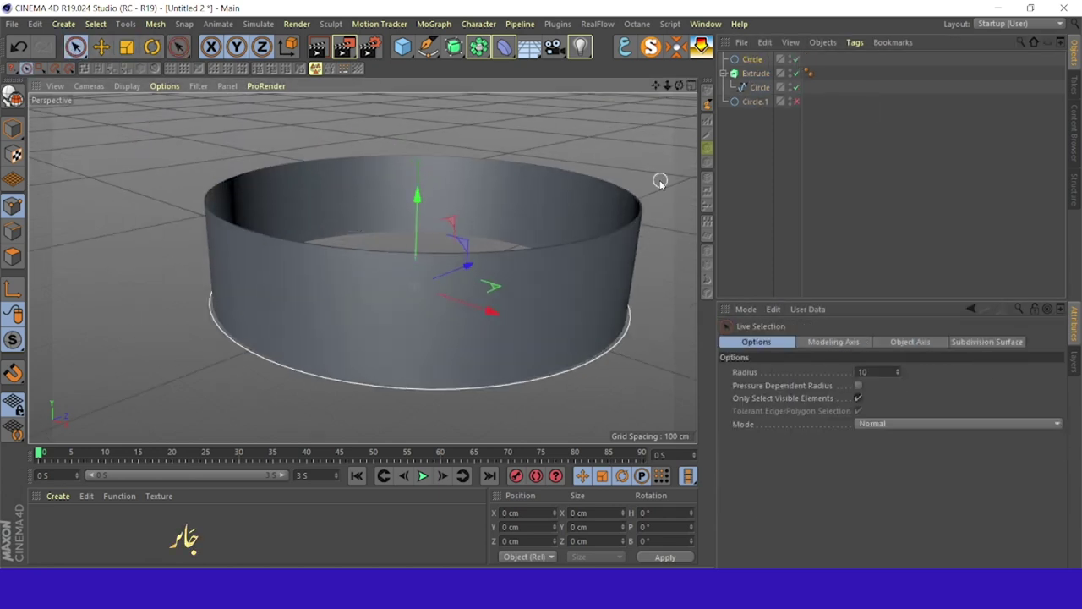
Step: Raise the top circle about 151 cm up the wall
click(757, 74)
click(735, 59)
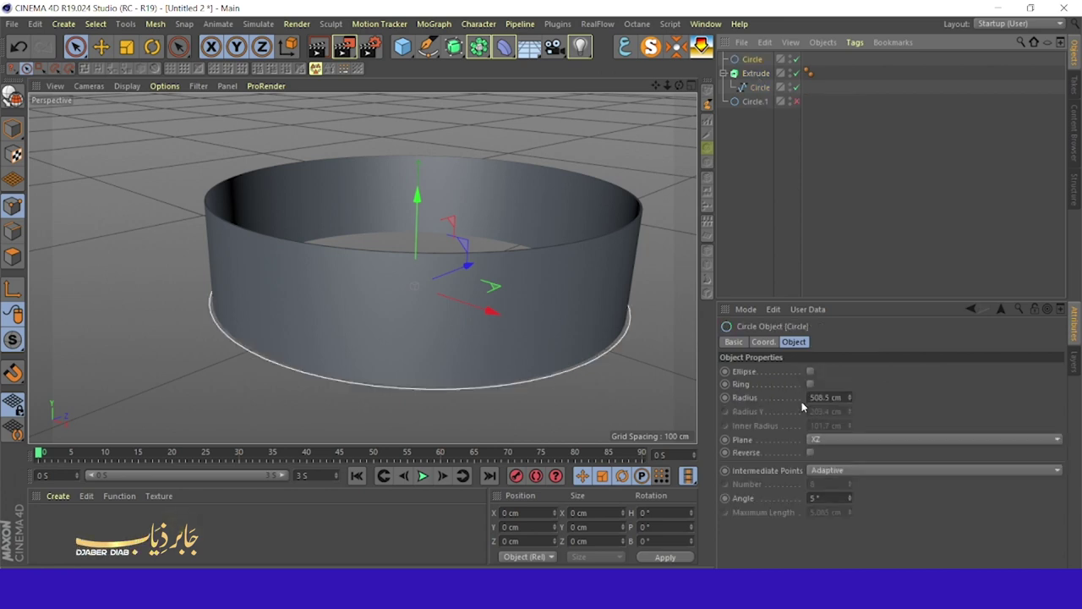
drag(422, 205, 404, 147)
Step: Add a cube primitive and solo it
click(403, 47)
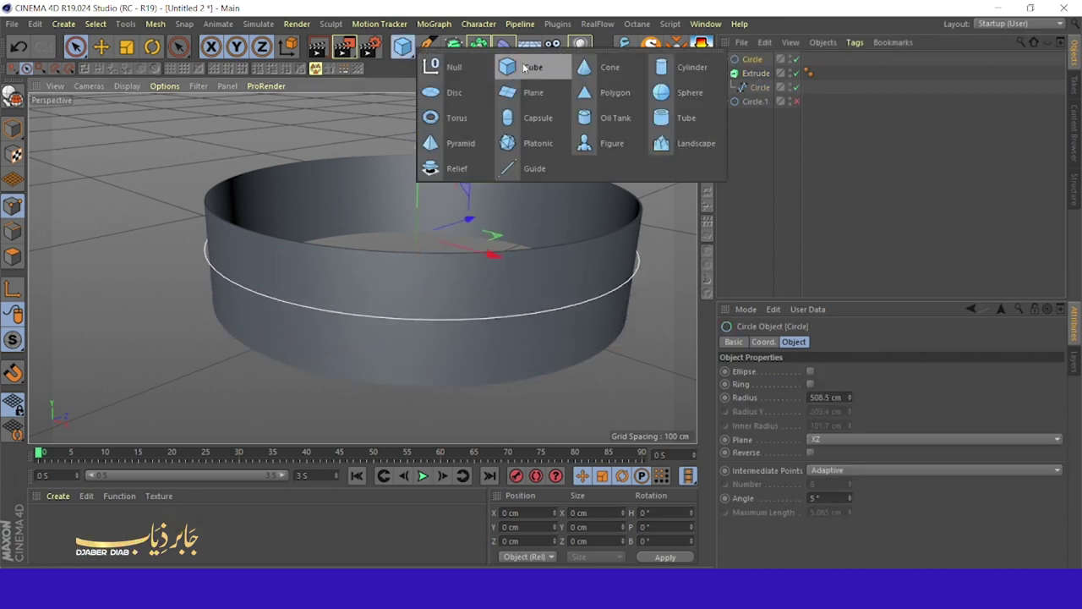
click(514, 68)
click(651, 47)
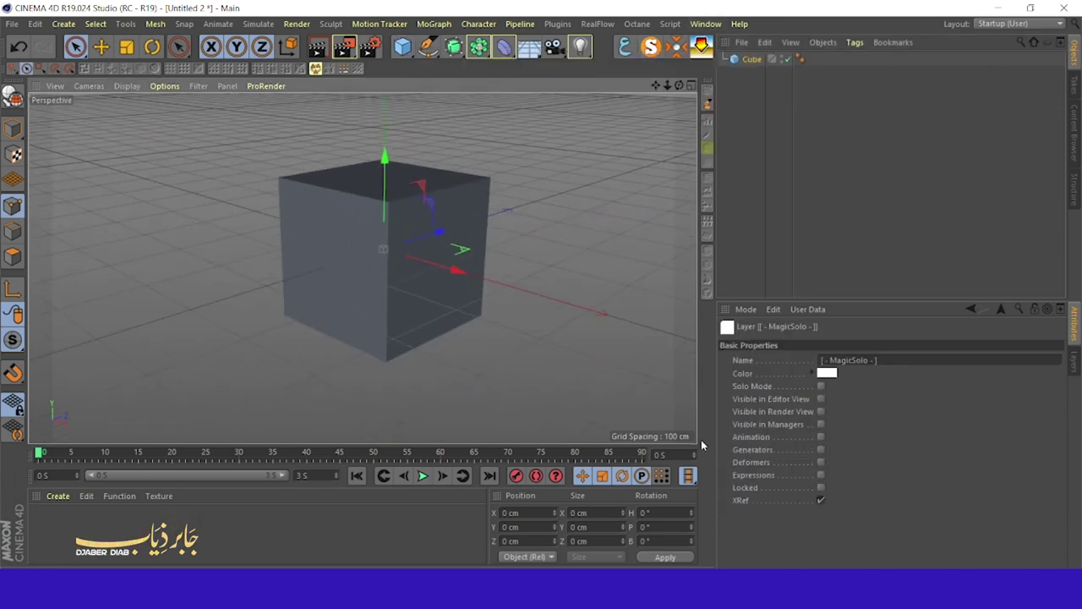
Step: Shape the cube into a 10×40×735 cm slab and clone it five times
click(751, 59)
mouse_move(805, 386)
mouse_down()
mouse_move(795, 372)
mouse_move(805, 364)
mouse_move(805, 401)
mouse_up()
click(446, 42)
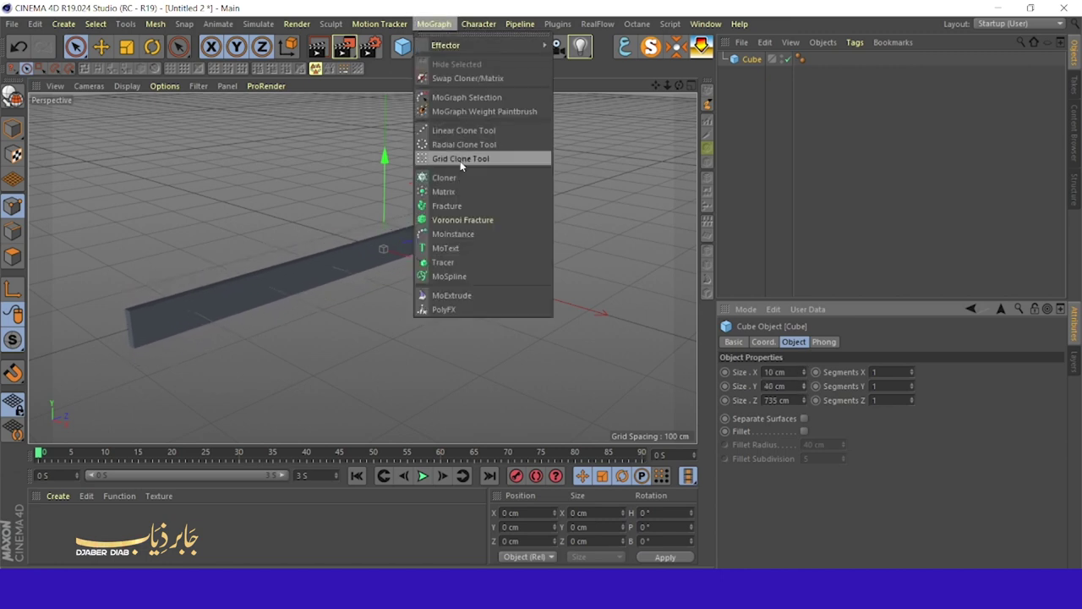
alt+click(448, 77)
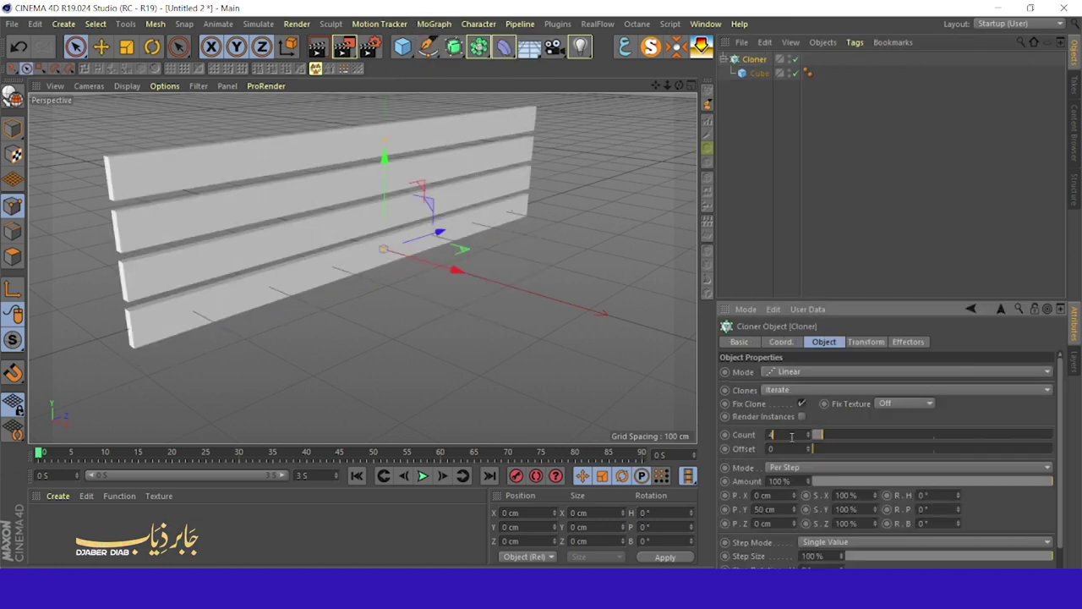
drag(809, 438, 809, 423)
alt+drag(417, 191, 624, 276)
Step: Add a Random effector to the cloned slabs
click(759, 73)
alt+drag(592, 322, 502, 355)
key(ctrl+z)
click(434, 23)
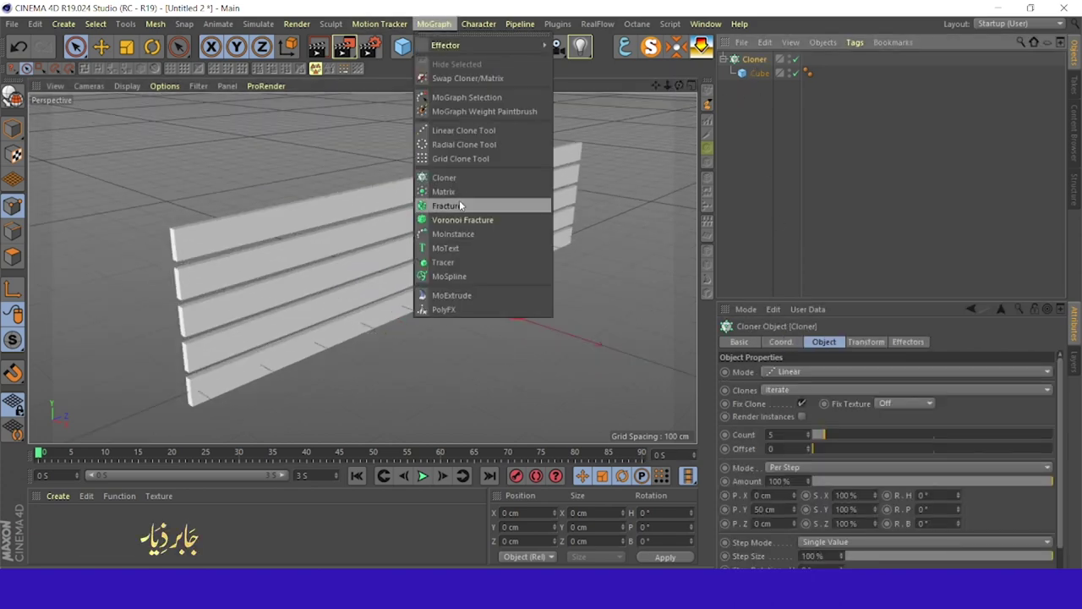
click(584, 157)
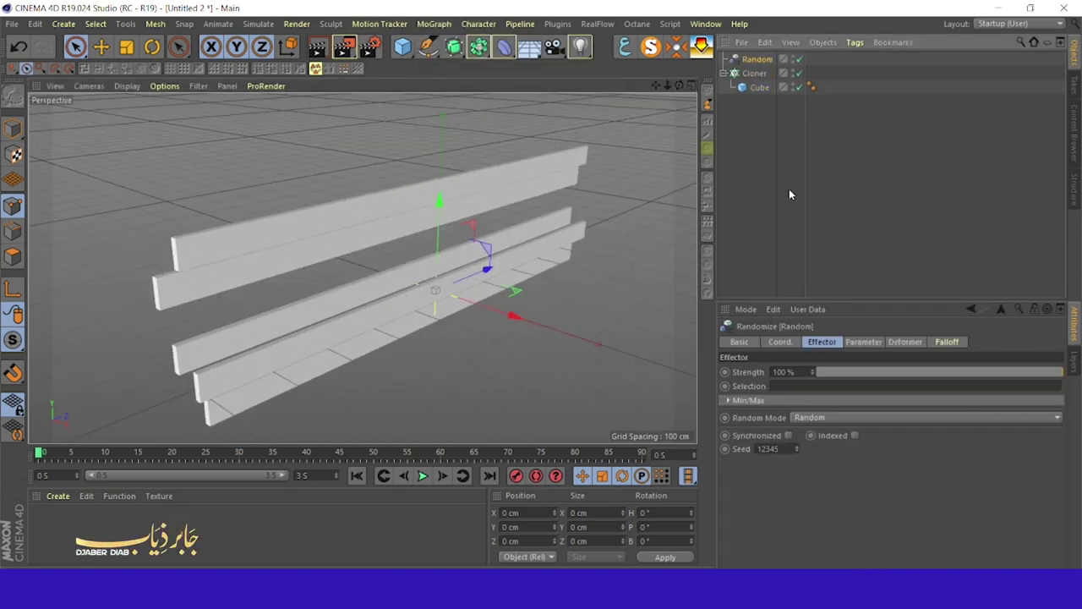
Step: Limit the Random effector's position offset to P.X 0 and P.Y -3 cm
click(864, 341)
text(0)
key(Return)
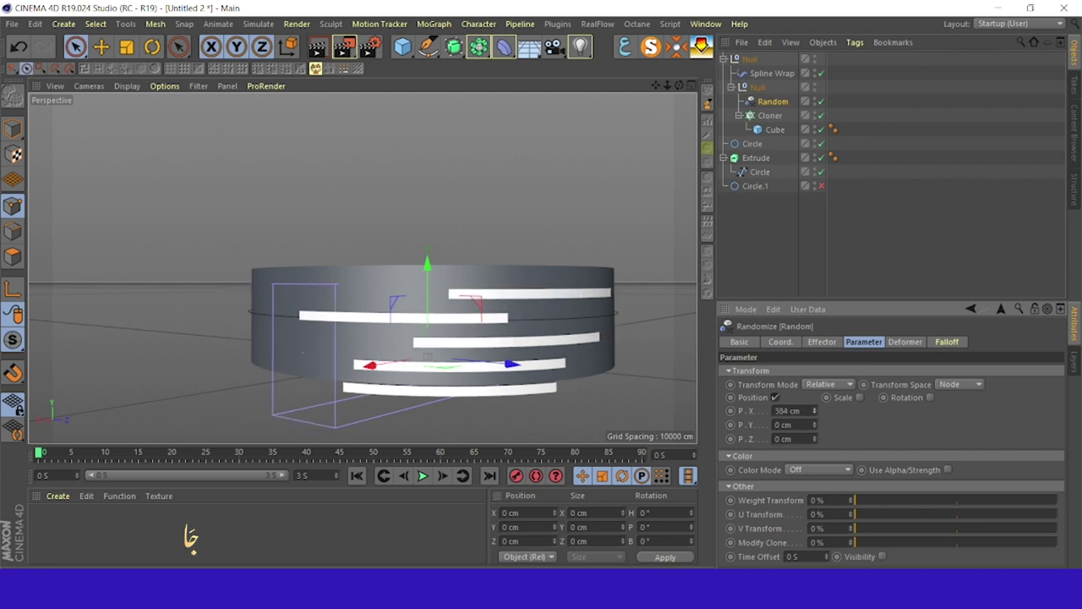
drag(815, 425, 814, 433)
text(-3)
key(Return)
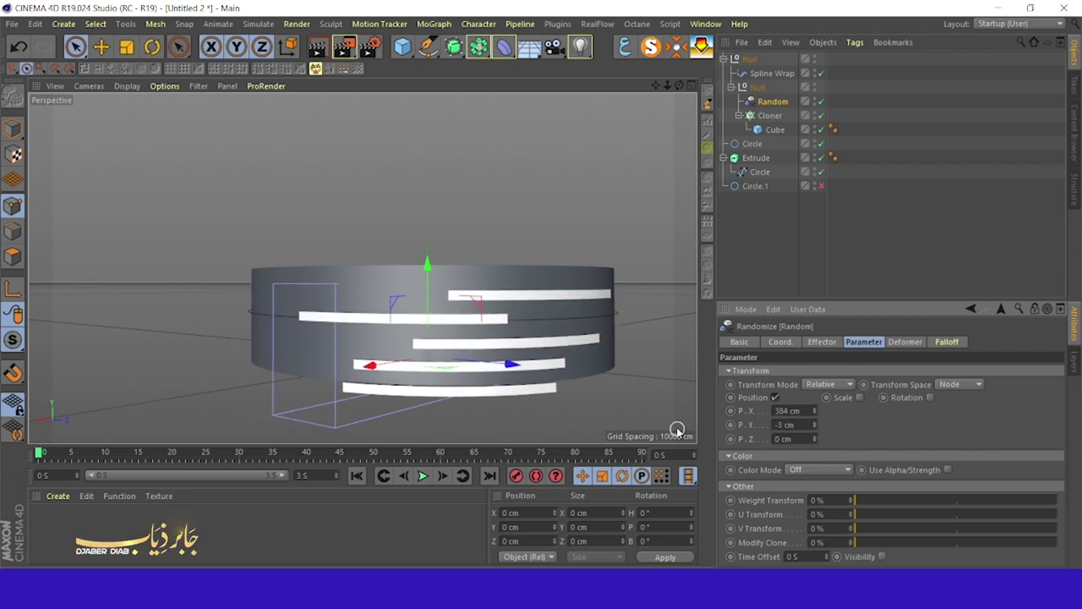
Step: Stretch the cube slabs to 2332 cm wide so they wrap around the wall
click(752, 144)
key(F4)
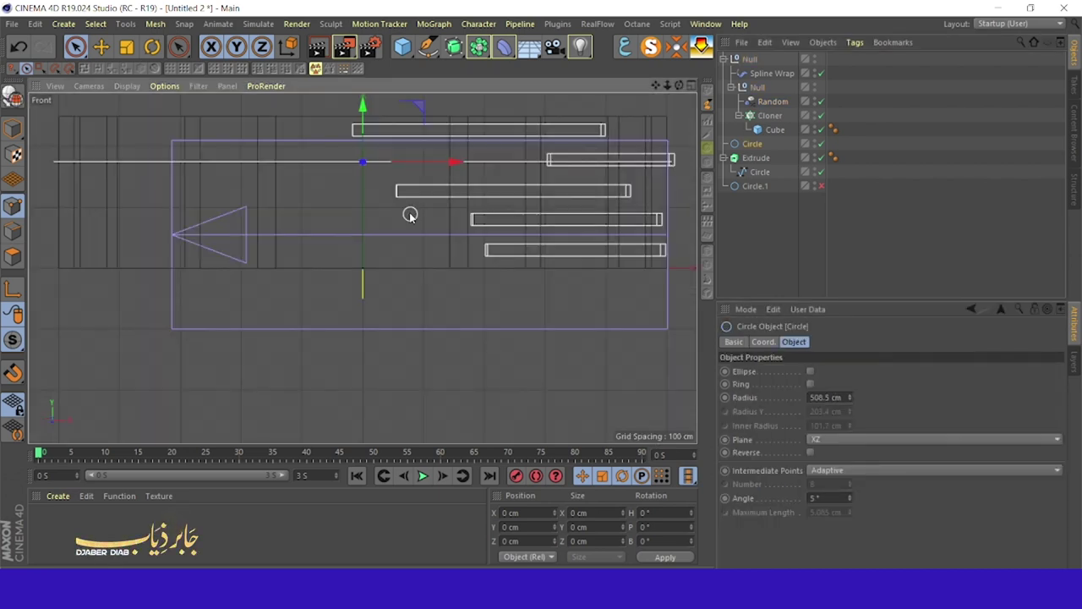
click(792, 128)
key(F1)
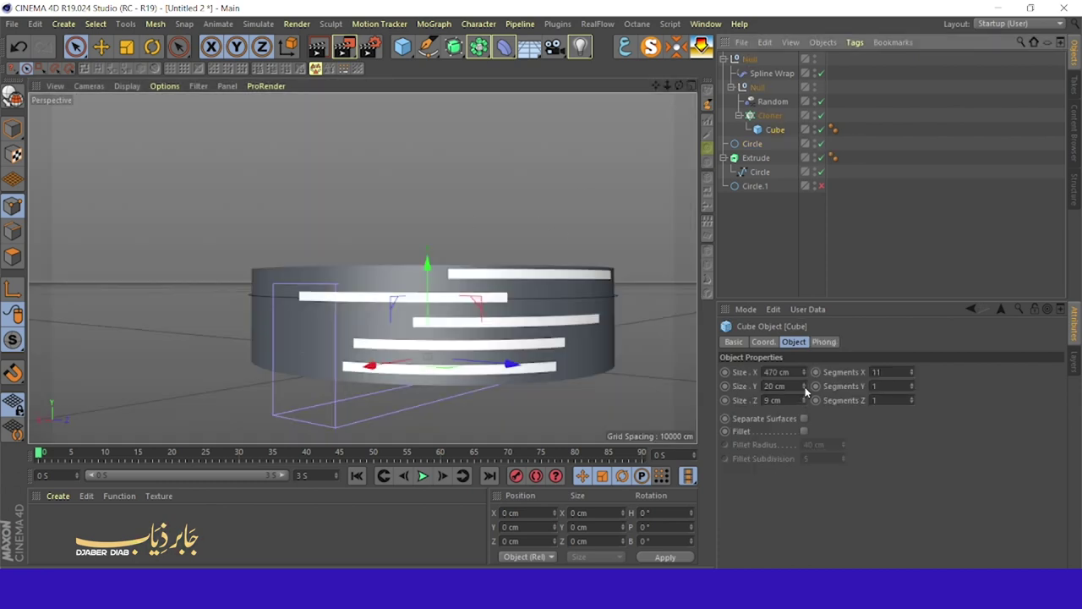
drag(805, 388, 854, 387)
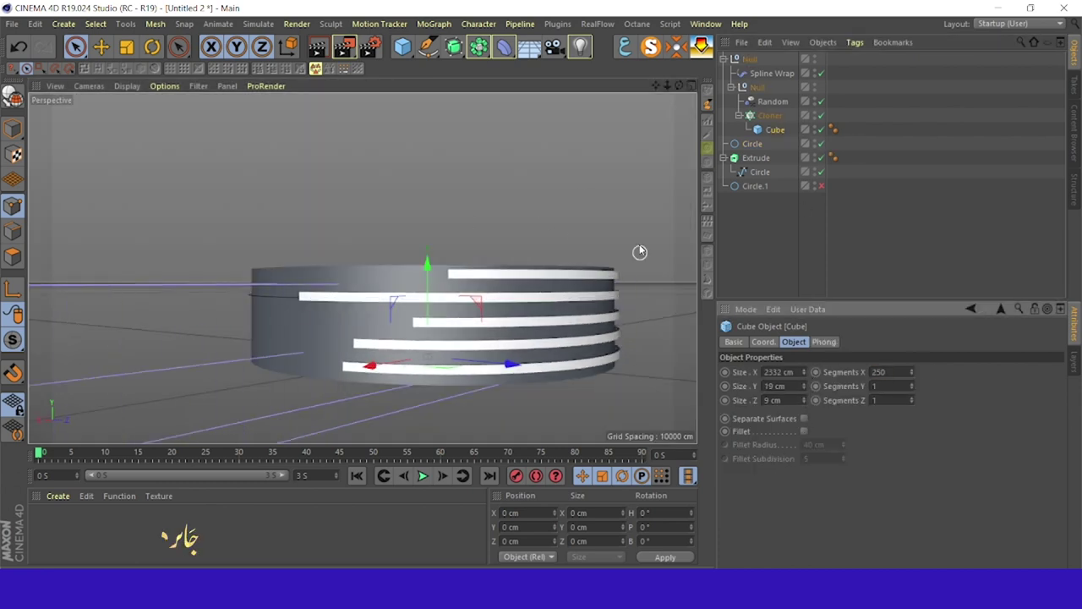
alt+drag(640, 251, 749, 63)
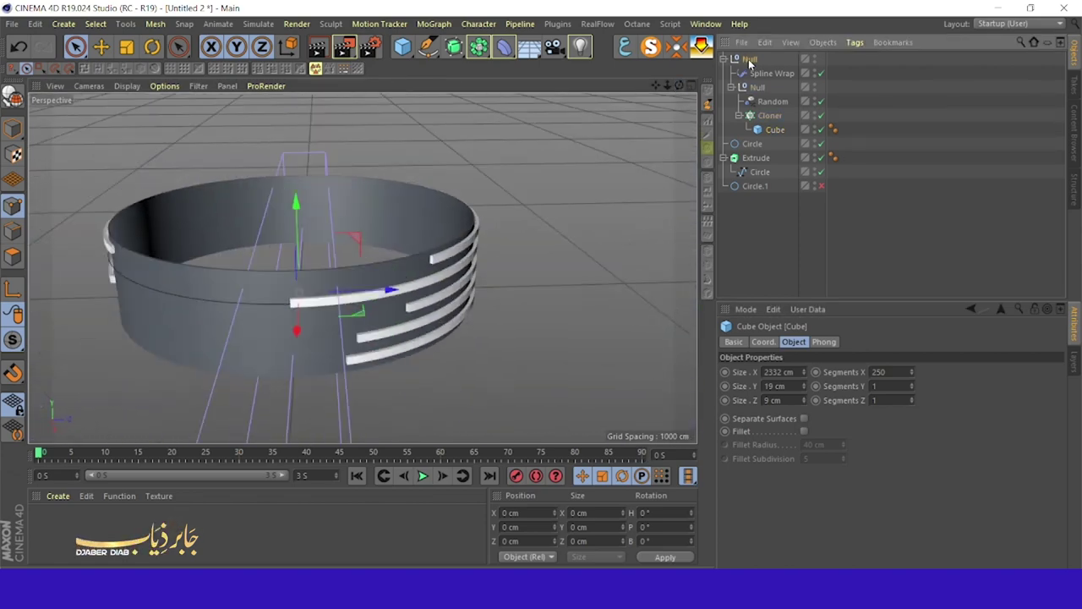
Step: Enlarge the duplicated wall's circle into a 1095 cm ring
click(749, 61)
alt+drag(507, 220, 362, 268)
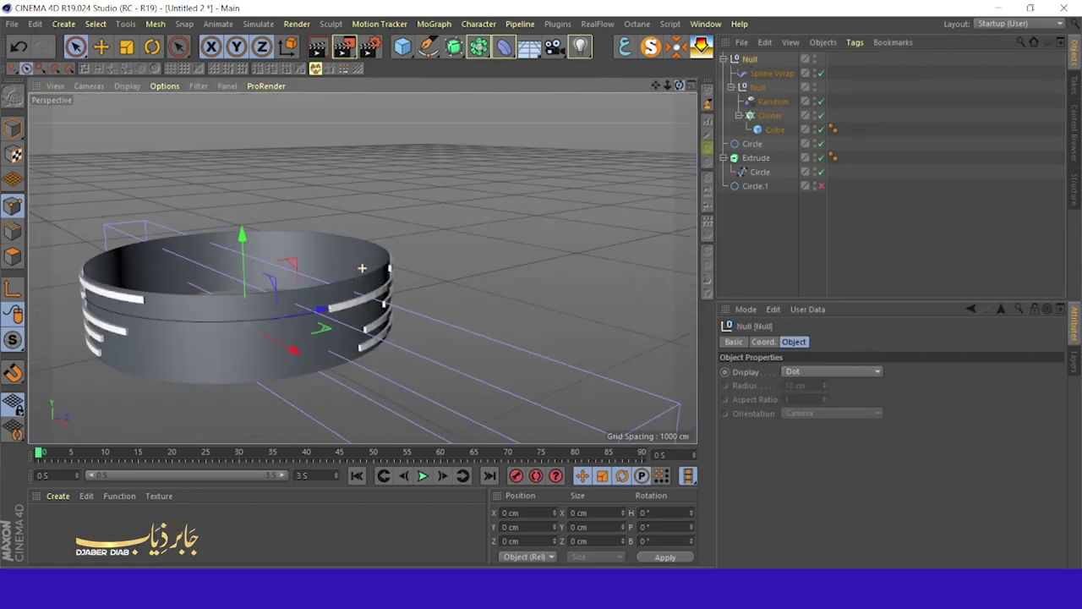
click(748, 159)
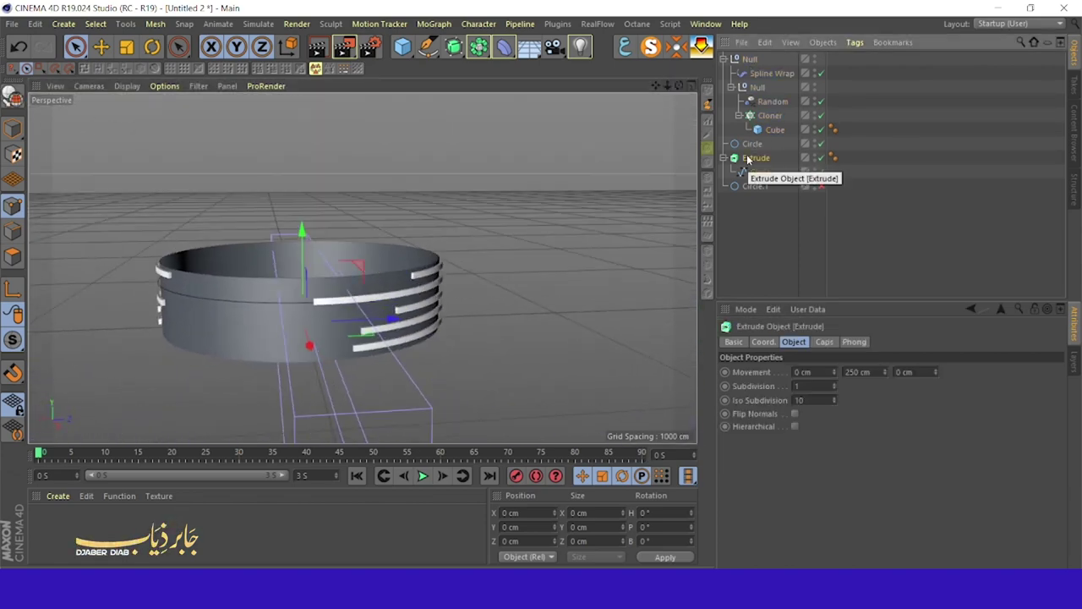
click(759, 215)
key(t)
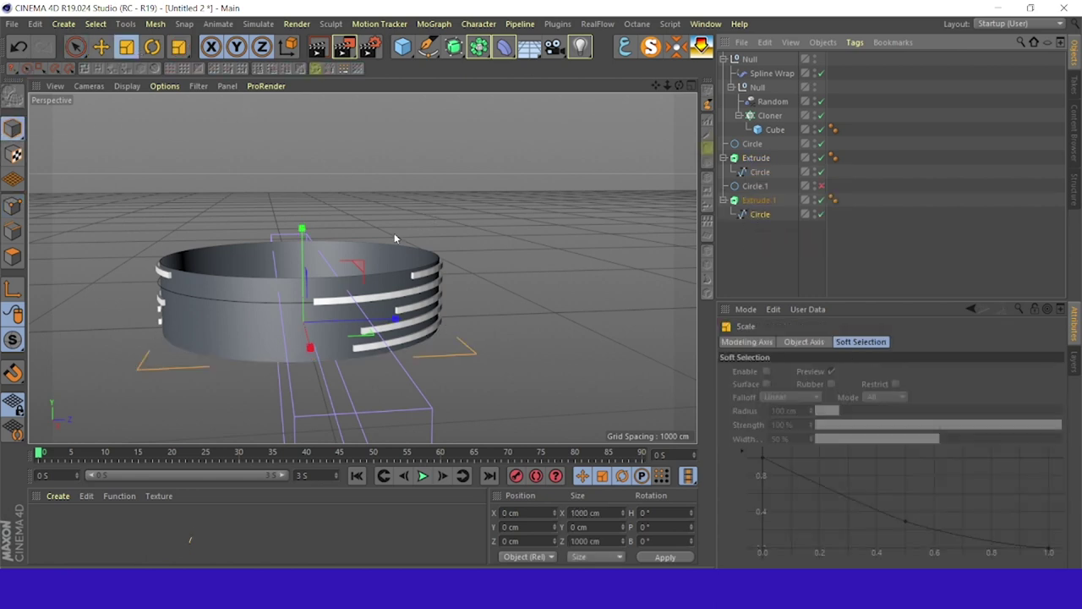
drag(395, 233, 516, 208)
Step: Place a copy of the wide ring near the top at Y 229 cm
click(759, 201)
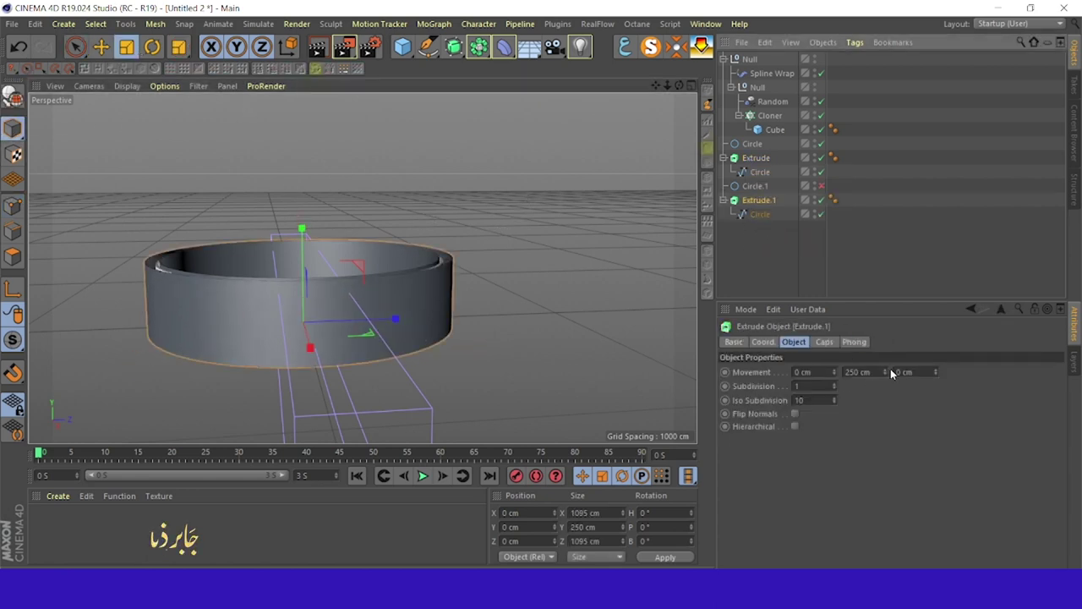
scroll(364, 296, up, 2)
scroll(364, 296, up, 3)
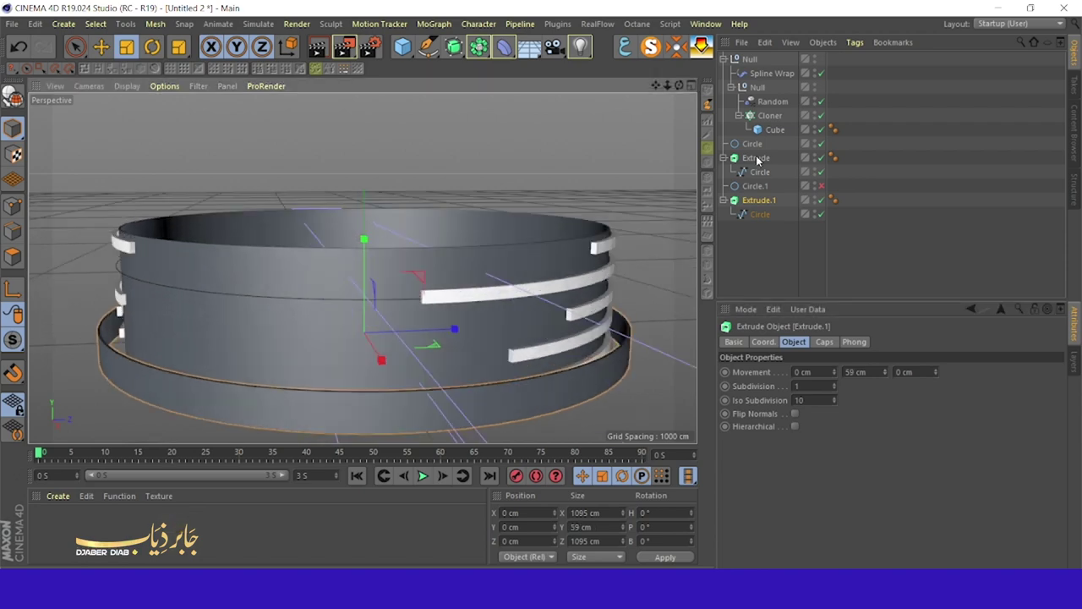
click(74, 48)
mouse_move(364, 239)
ctrl+mouse_down()
mouse_move(350, 140)
mouse_move(248, 242)
mouse_move(253, 186)
ctrl+mouse_up()
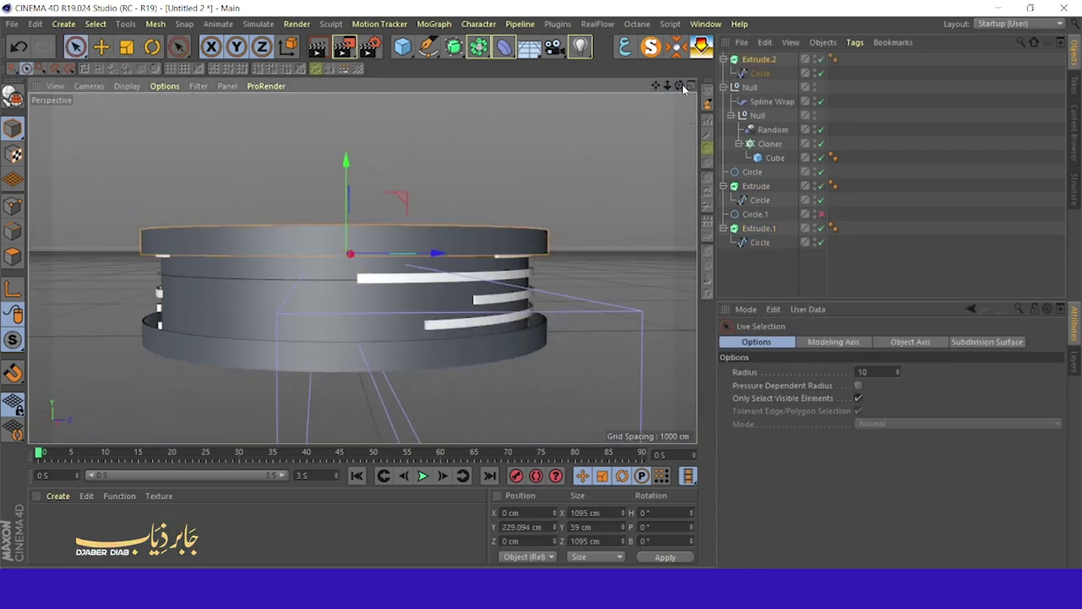
Step: Nudge the top ring up and lower the base ring to -48.58 cm
key(F4)
drag(399, 135, 398, 128)
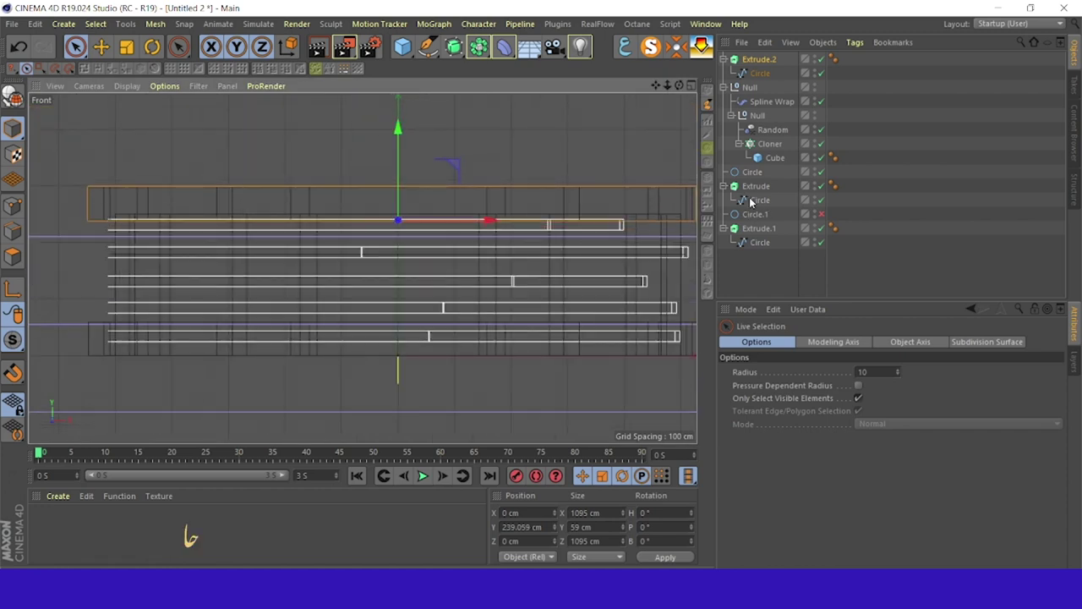
click(758, 229)
drag(398, 262, 397, 287)
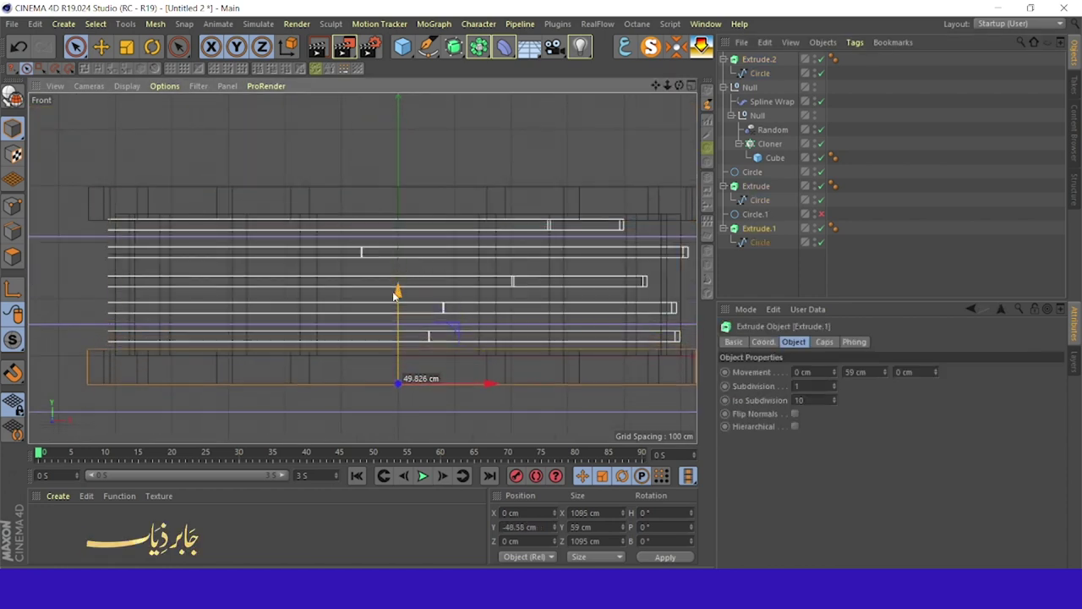
key(F1)
Step: Resize the cloned cube to 22 cm Y, 4 cm Z with 19 Y and 13 Z segments
scroll(416, 181, down, 2)
click(776, 157)
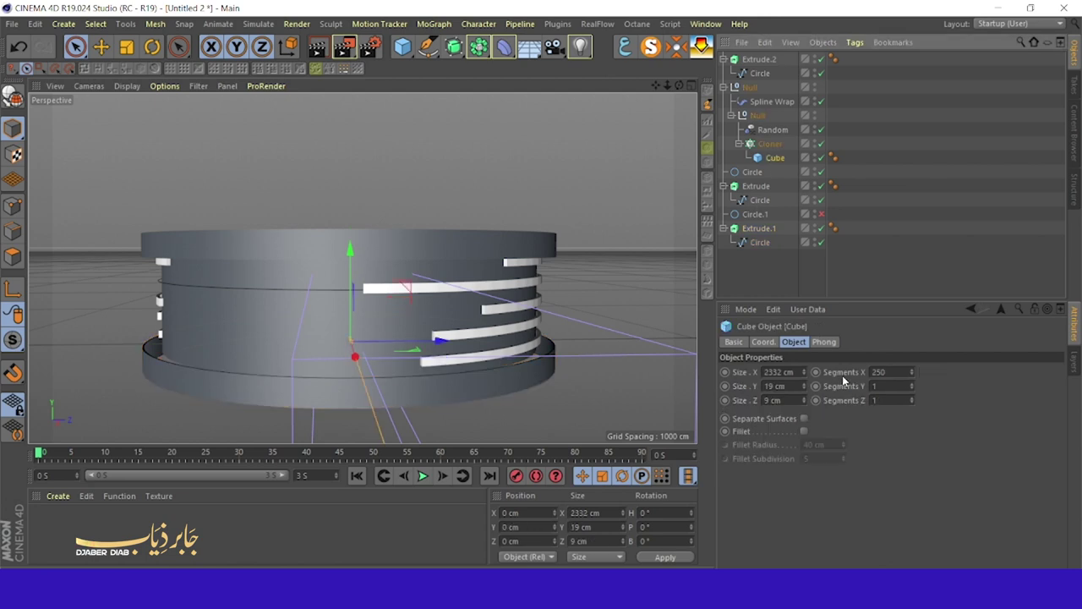
scroll(787, 386, up, 2)
scroll(788, 385, up, 3)
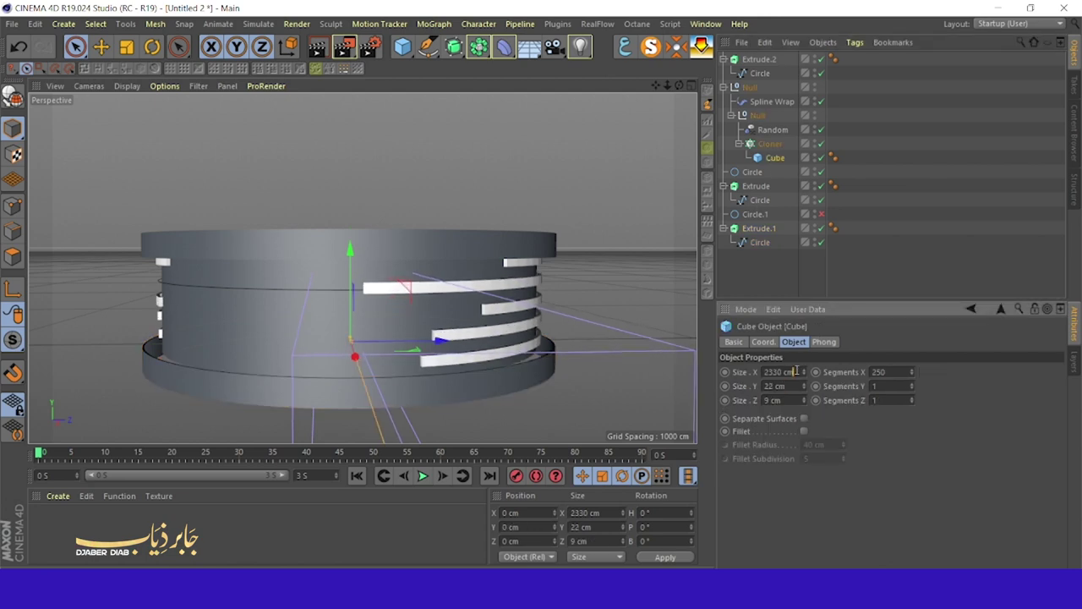
scroll(788, 403, up, 1)
scroll(570, 234, up, 3)
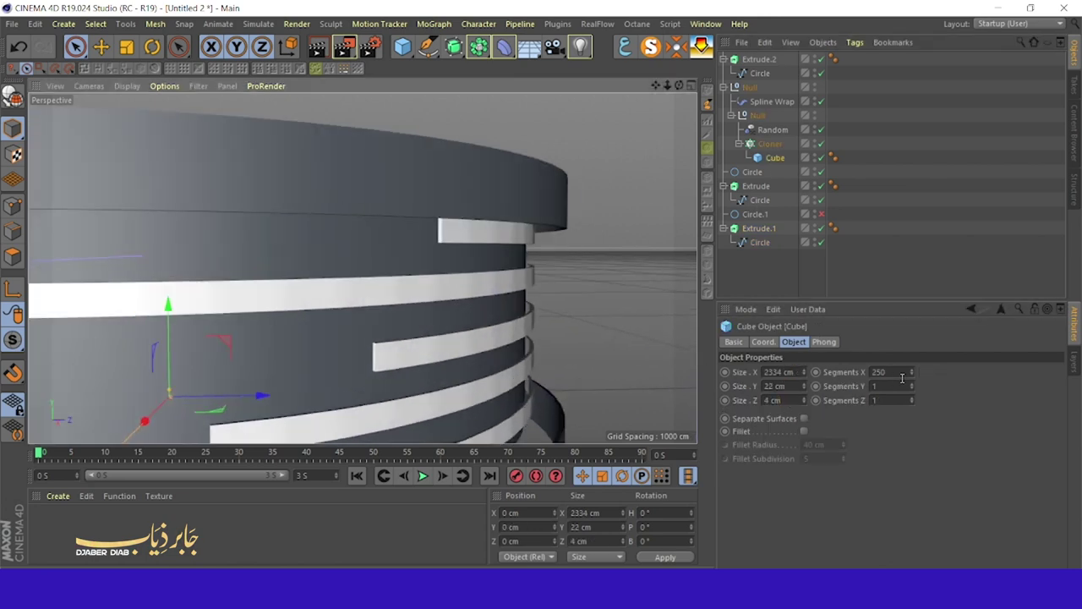
scroll(552, 307, down, 2)
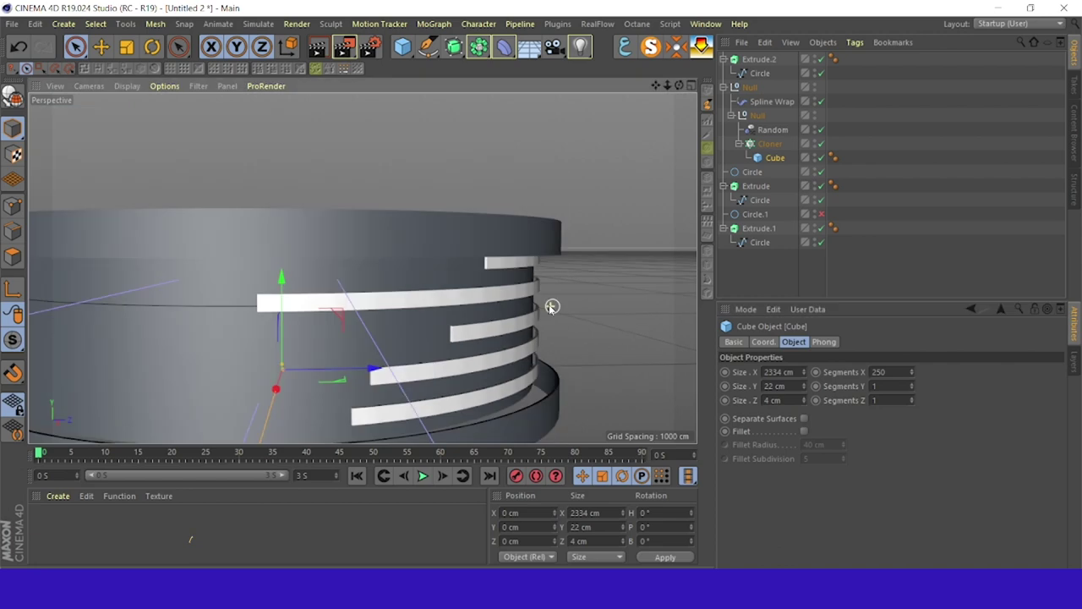
scroll(551, 307, down, 3)
double_click(889, 385)
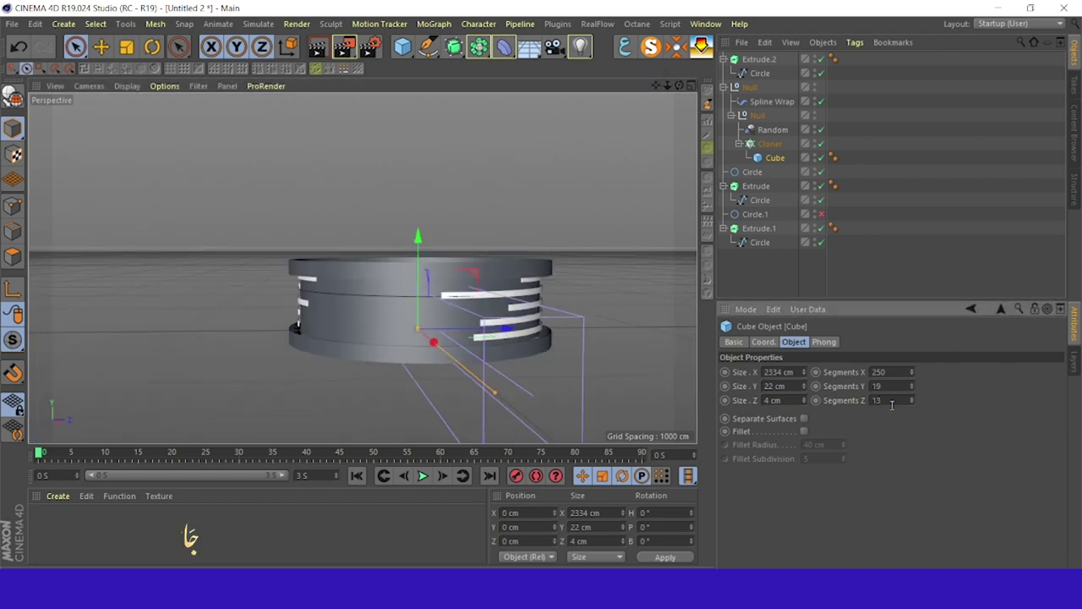
scroll(581, 133, up, 3)
mouse_move(580, 133)
alt+mouse_down()
mouse_move(402, 225)
mouse_move(669, 113)
mouse_move(327, 194)
mouse_move(564, 196)
alt+mouse_up()
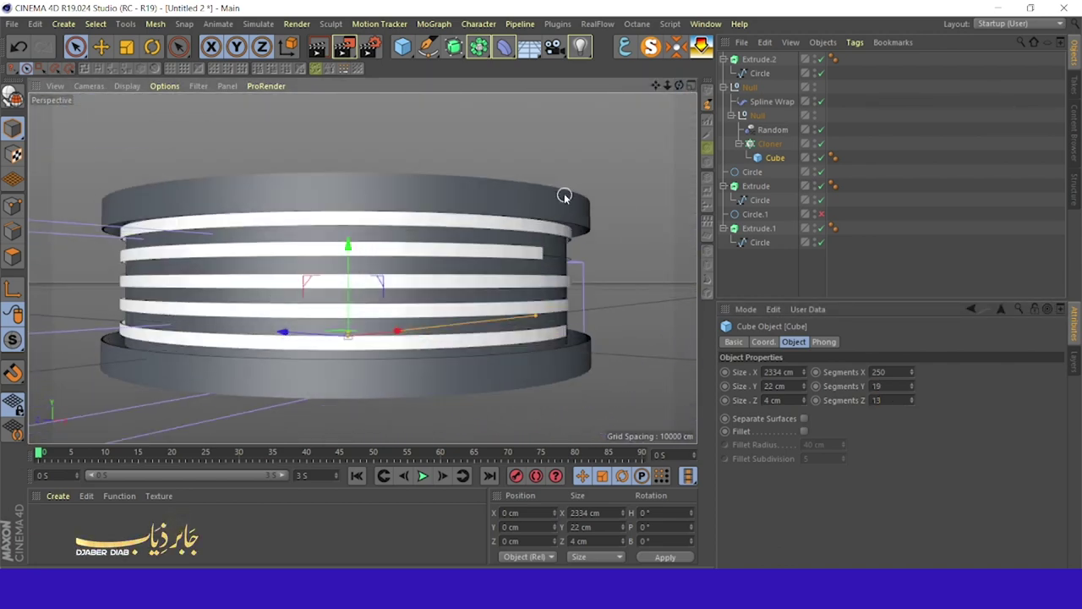
Step: Duplicate the top rim, enlarge the copy slightly and raise it above the original
click(565, 196)
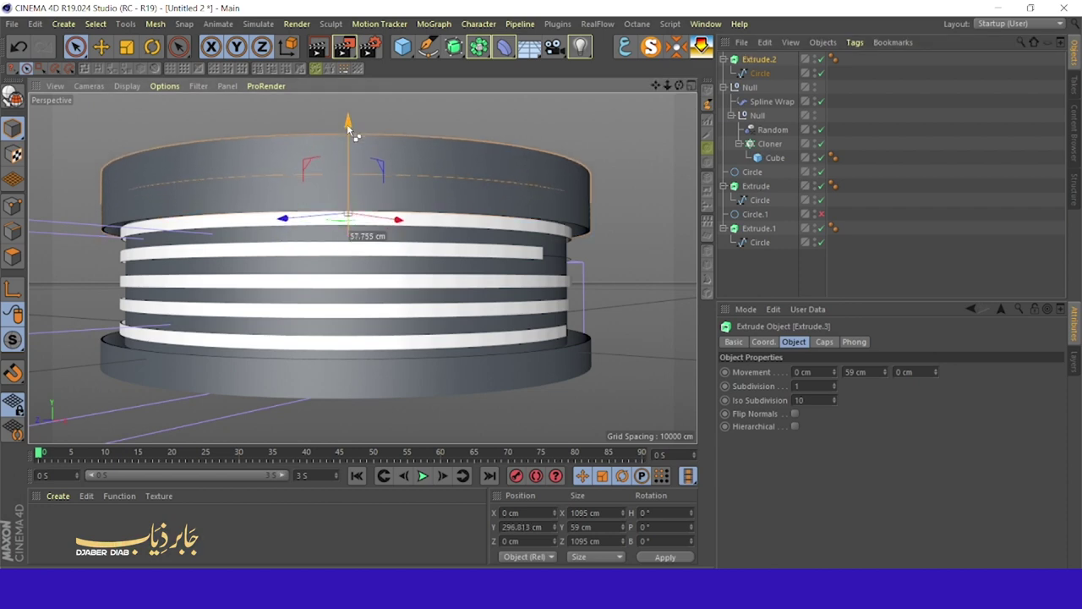
key(ctrl+c)
key(ctrl+v)
key(t)
drag(476, 117, 513, 108)
key(e)
mouse_move(348, 148)
mouse_down()
mouse_move(352, 130)
mouse_move(352, 284)
mouse_up()
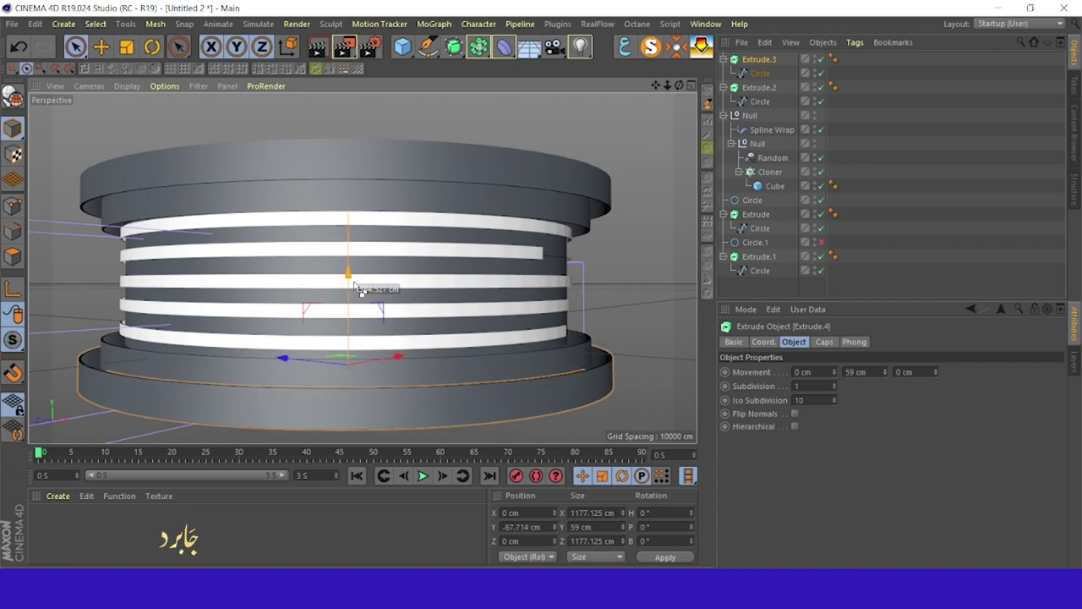
Step: Collapse the Extrude and Null hierarchies and select Circle.1
click(723, 60)
click(723, 72)
click(723, 87)
click(723, 101)
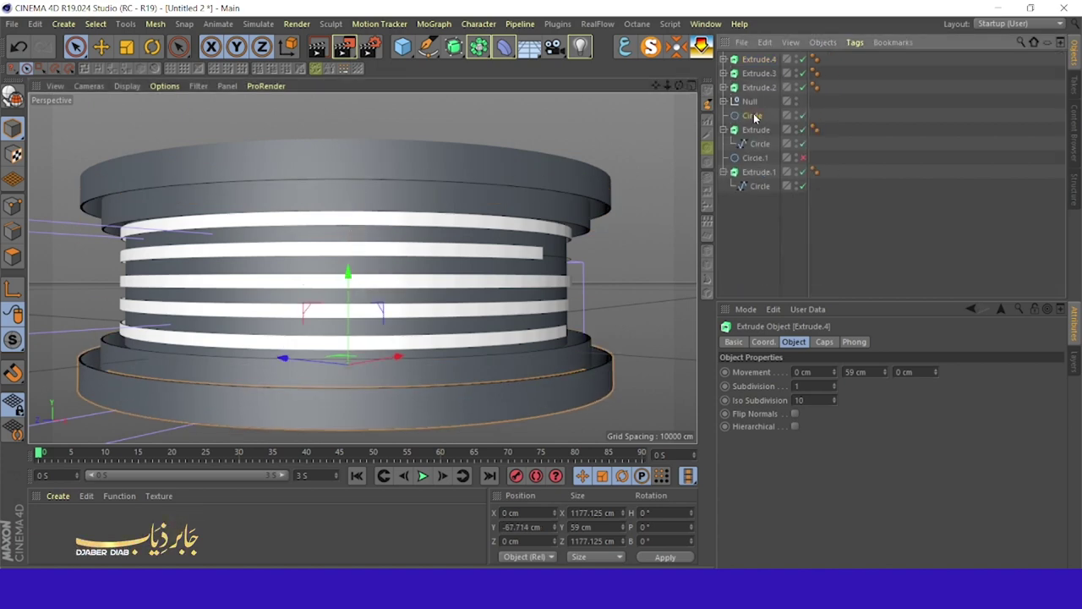
click(755, 158)
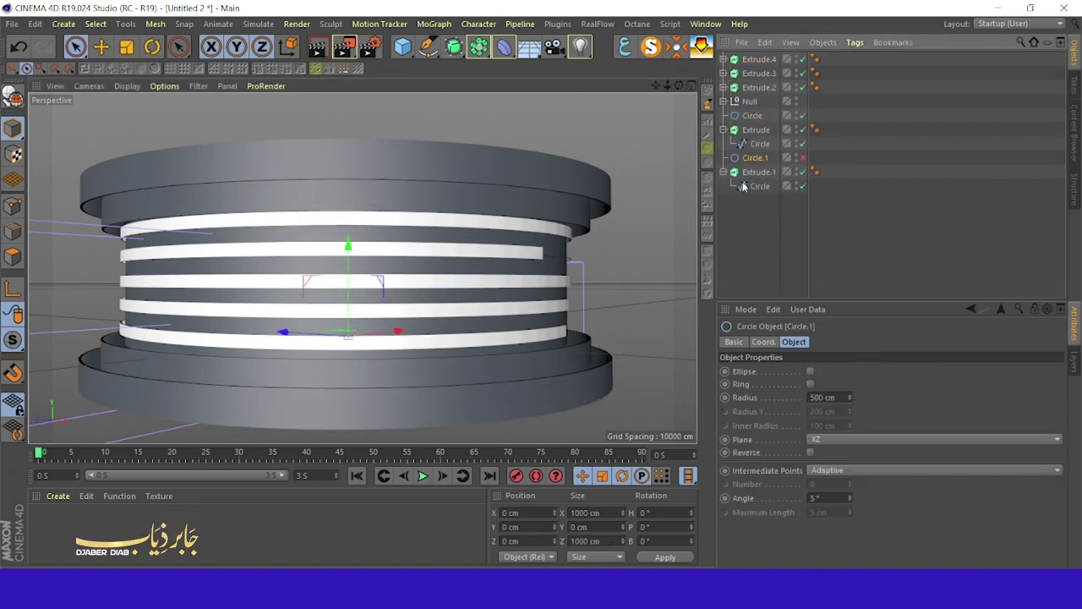
click(427, 47)
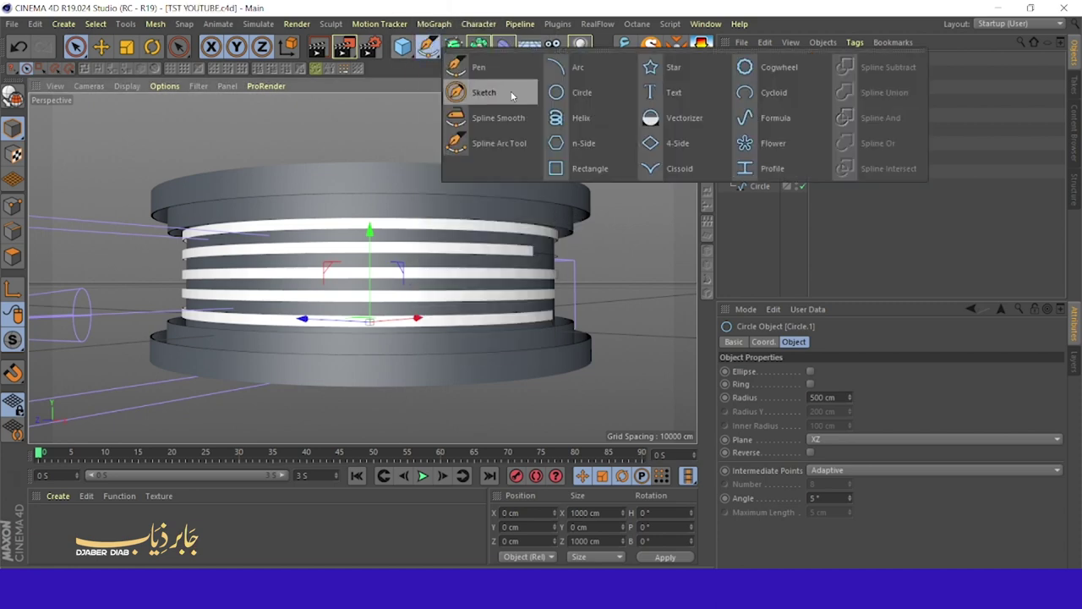
Step: Add a text spline reading NEWS and solo it
click(668, 92)
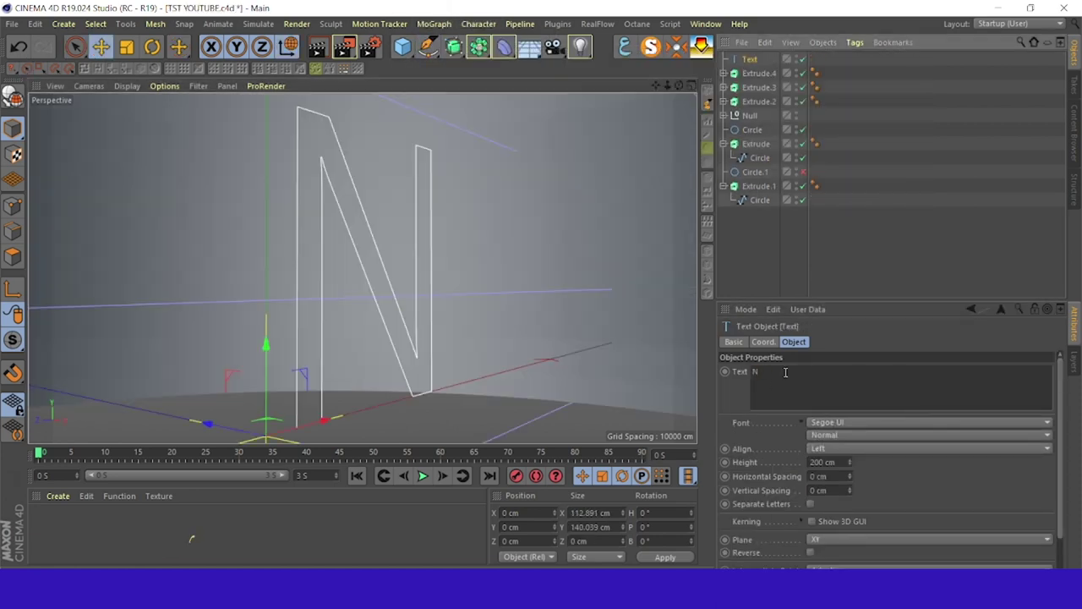
text(EWS)
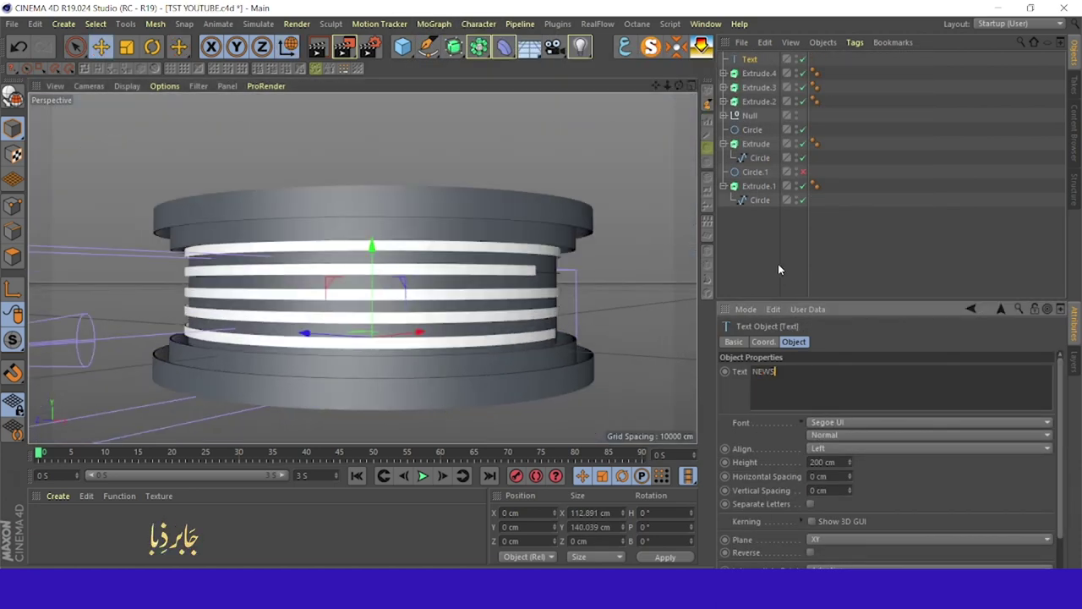
mouse_move(498, 219)
alt+mouse_down()
mouse_move(519, 298)
mouse_move(393, 407)
alt+mouse_up()
click(756, 204)
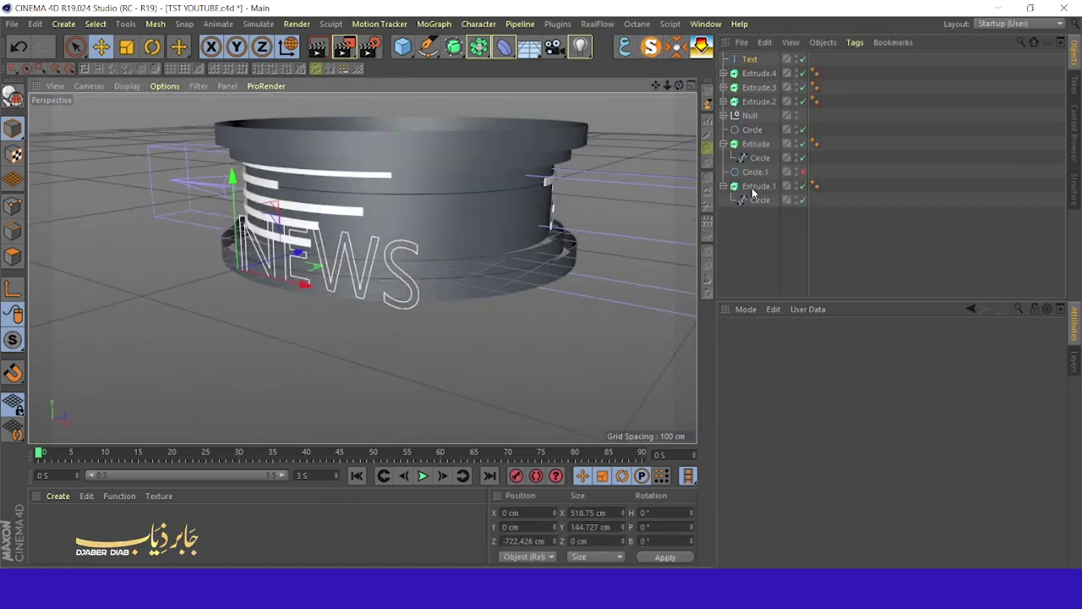
click(756, 174)
click(650, 46)
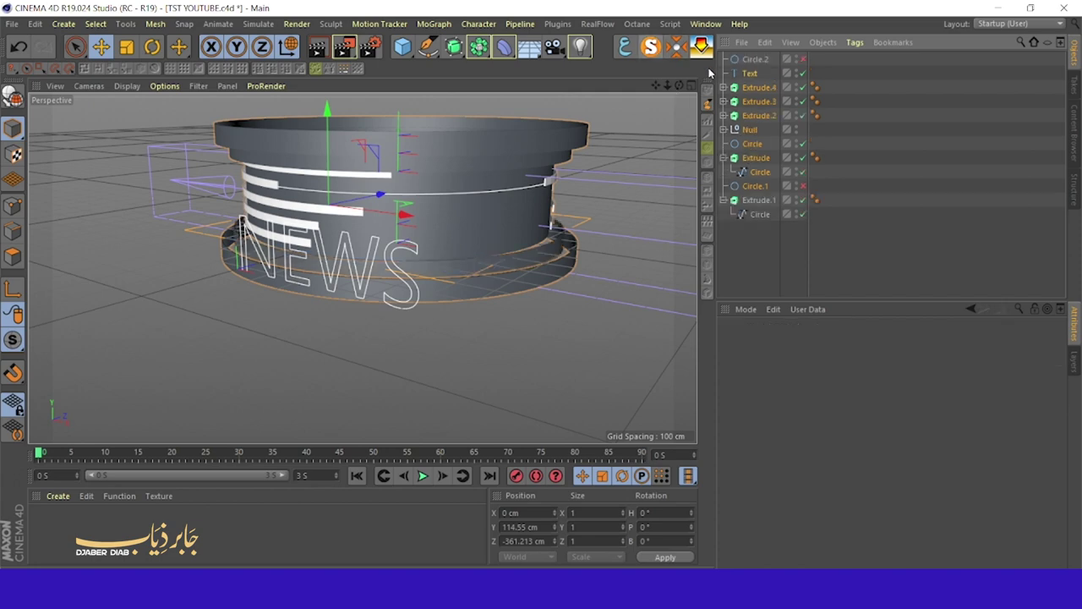
Step: Set the NEWS font to Segoe UI Black Italic and extrude it
click(749, 73)
click(837, 422)
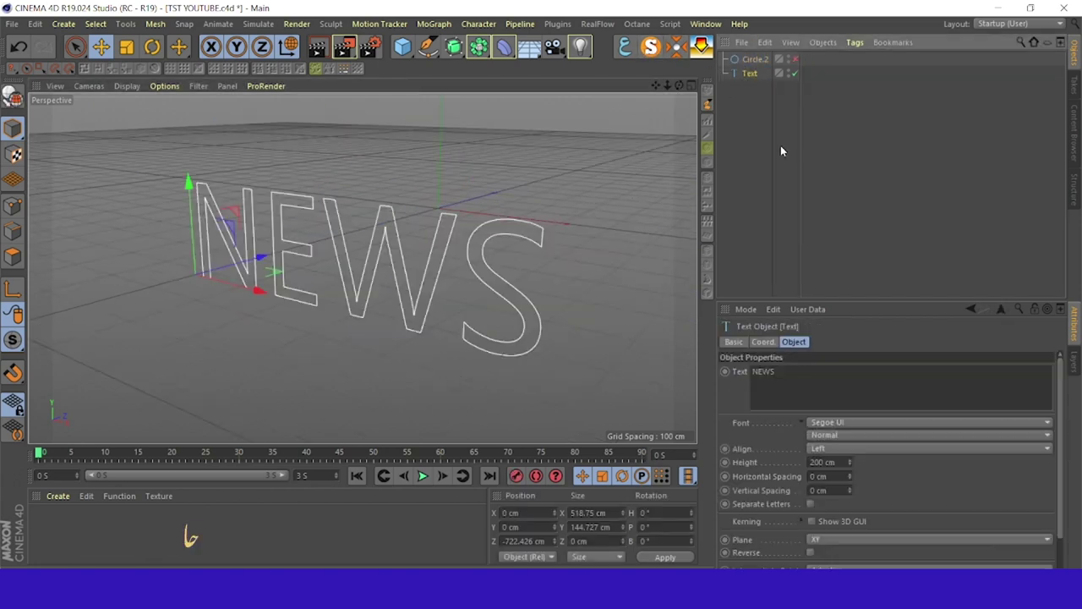
click(835, 421)
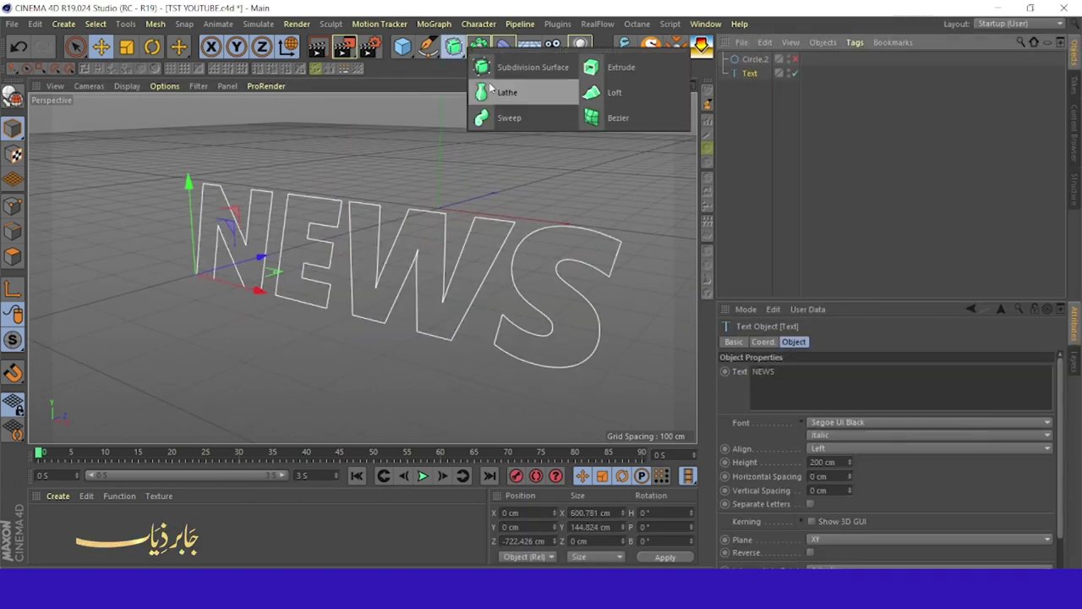
alt+drag(479, 46, 605, 65)
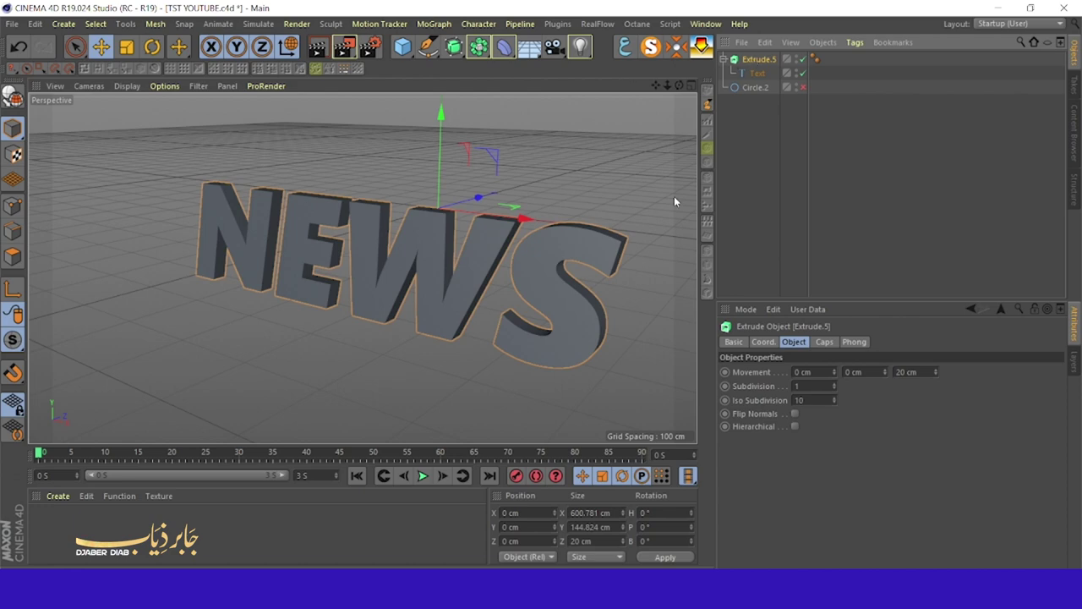
Step: Set the NEWS extrusion depth to 35 cm
text(35)
key(Return)
alt+drag(363, 253, 507, 254)
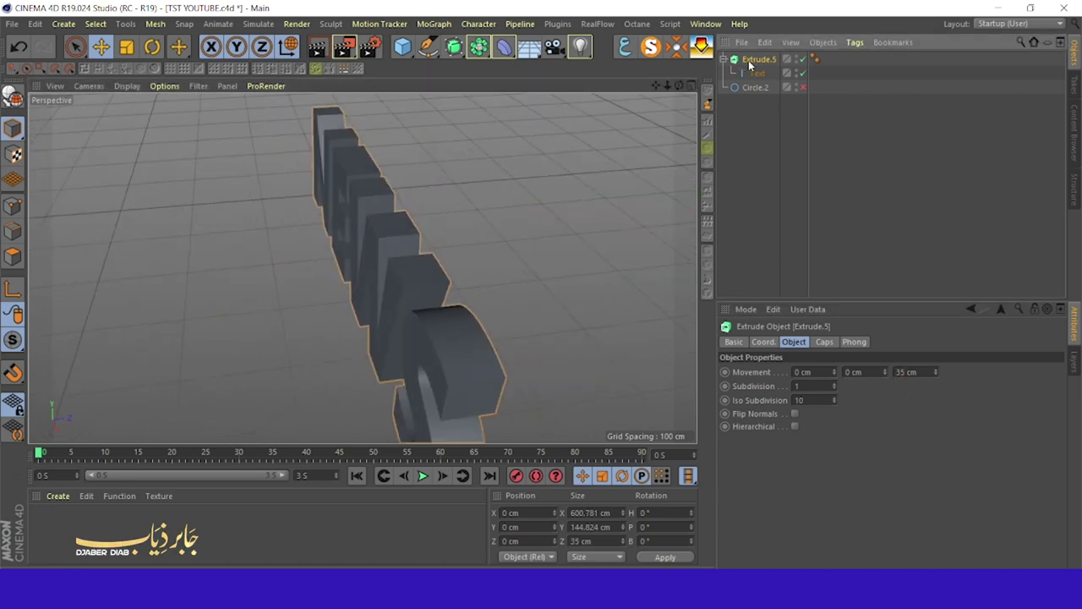
Step: Make the copied NEWS text an editable spline and pull Extrude.6 forward along Z
click(758, 73)
alt+drag(604, 113, 589, 266)
key(c)
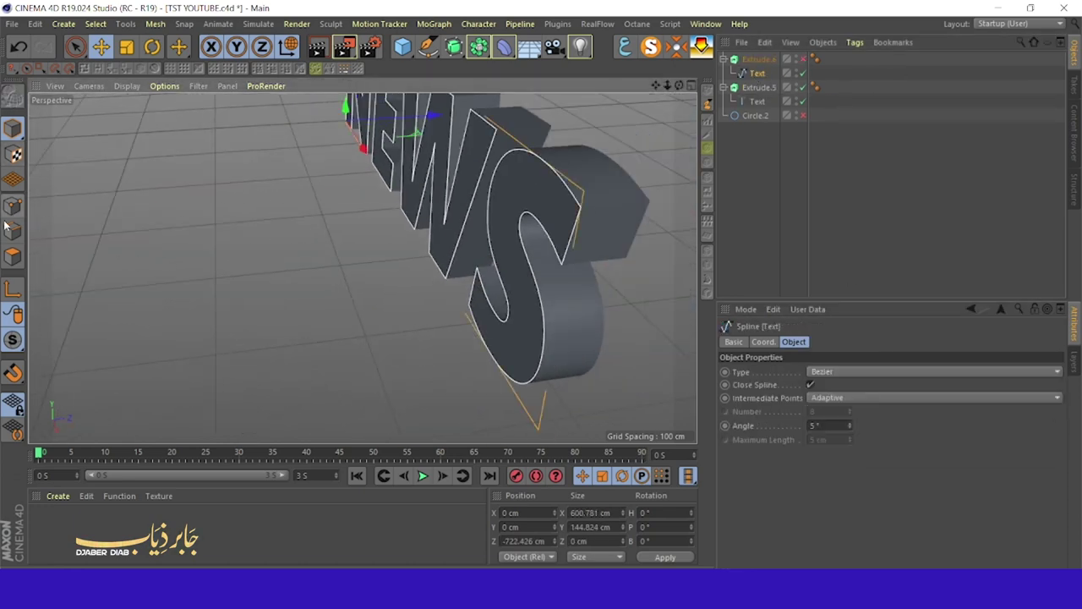
alt+drag(171, 99, 273, 288)
key(F4)
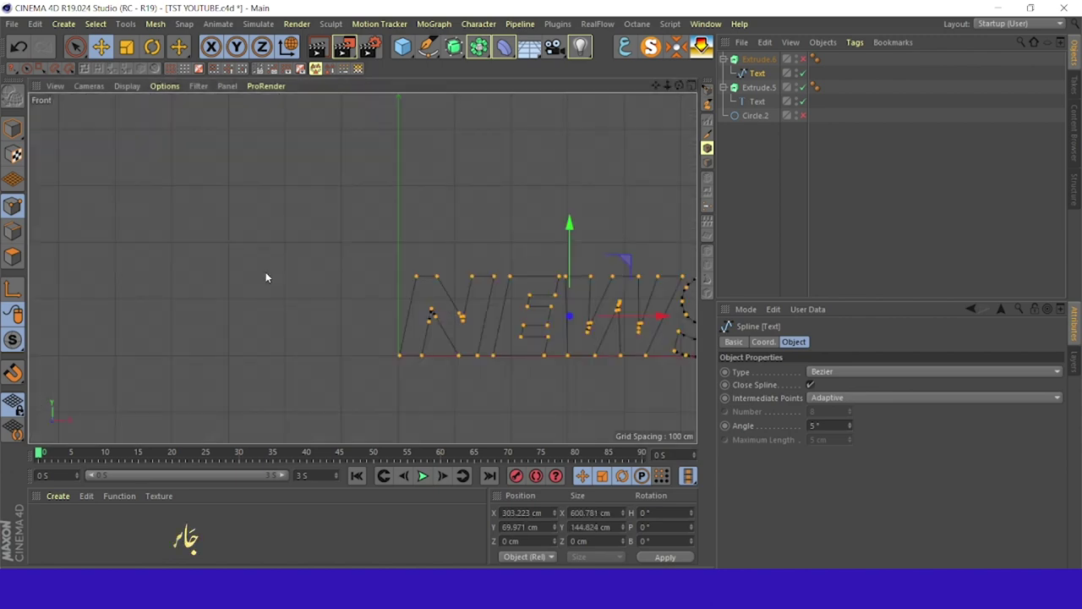
right_click(470, 254)
click(541, 427)
key(F1)
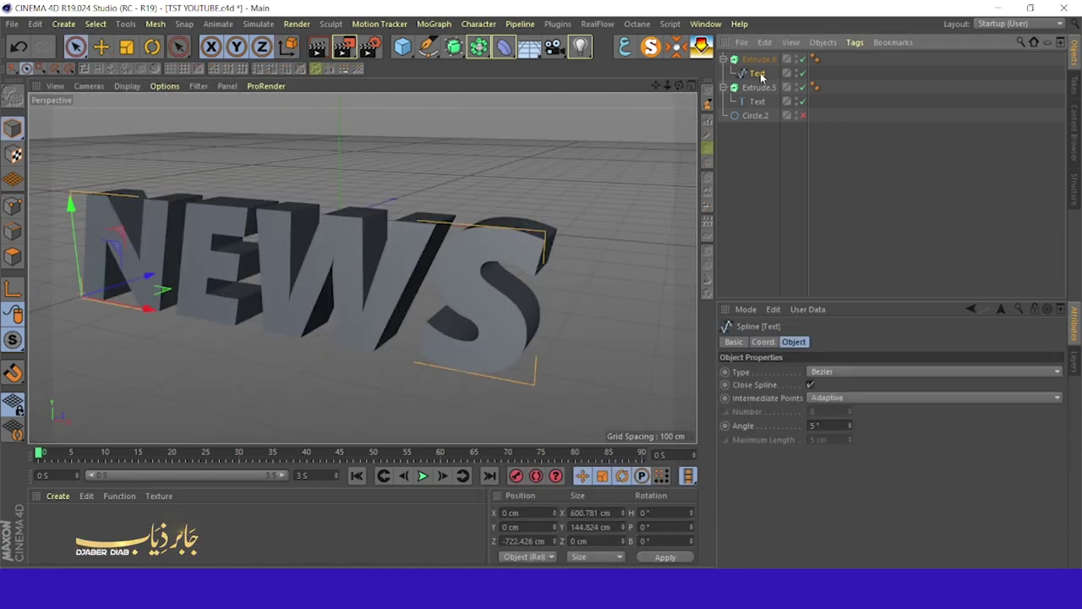
drag(378, 203, 354, 221)
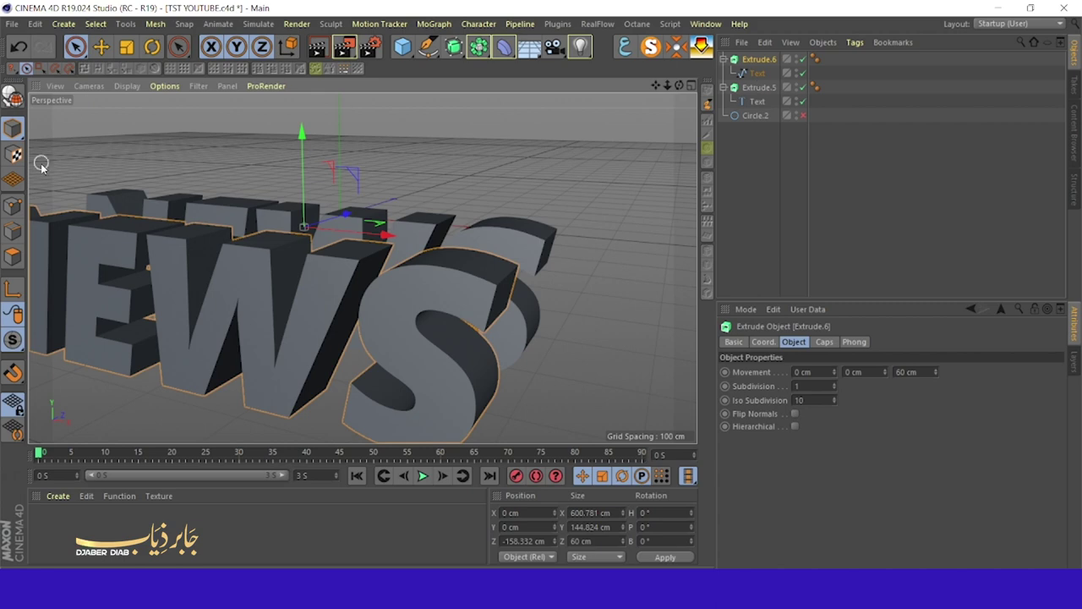
Step: Create an outline of the NEWS letter splines in Points mode
click(12, 206)
right_click(467, 277)
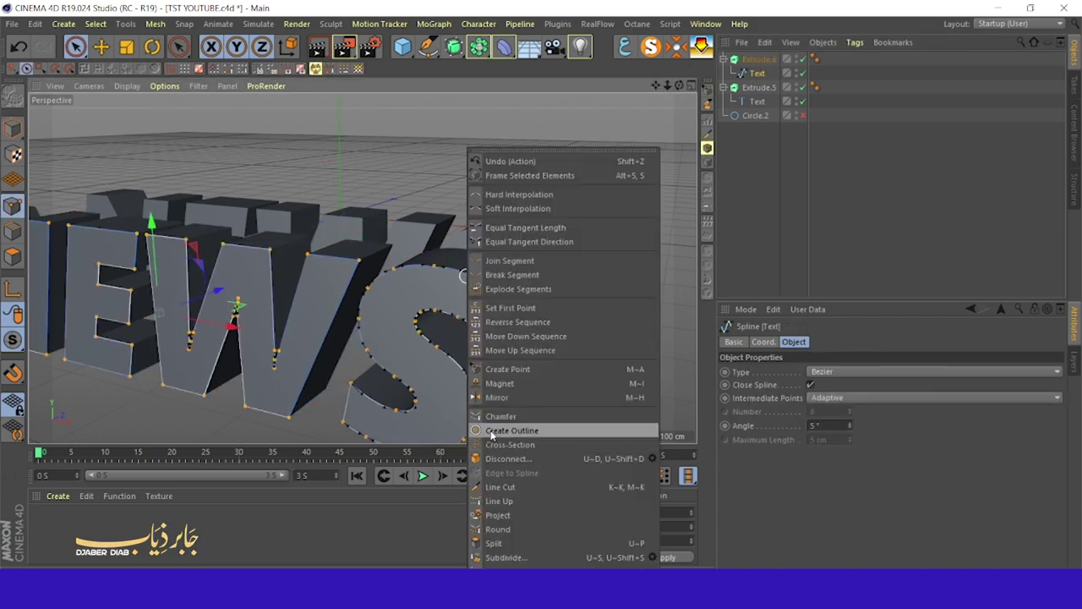
click(556, 428)
alt+drag(624, 246, 81, 225)
scroll(175, 236, down, 5)
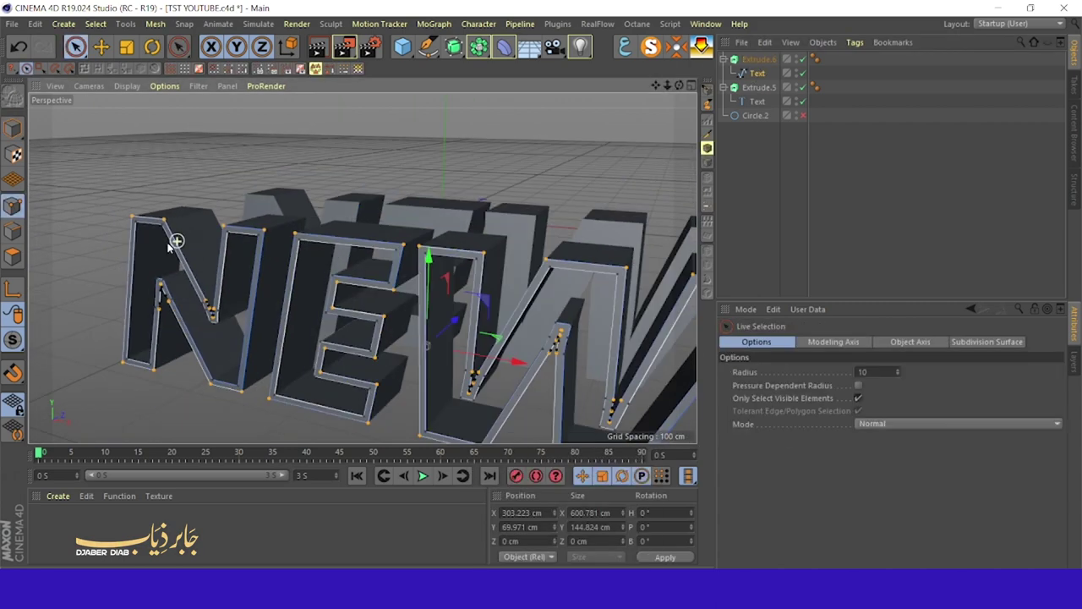
scroll(174, 237, down, 5)
alt+drag(174, 237, 426, 170)
scroll(426, 170, up, 3)
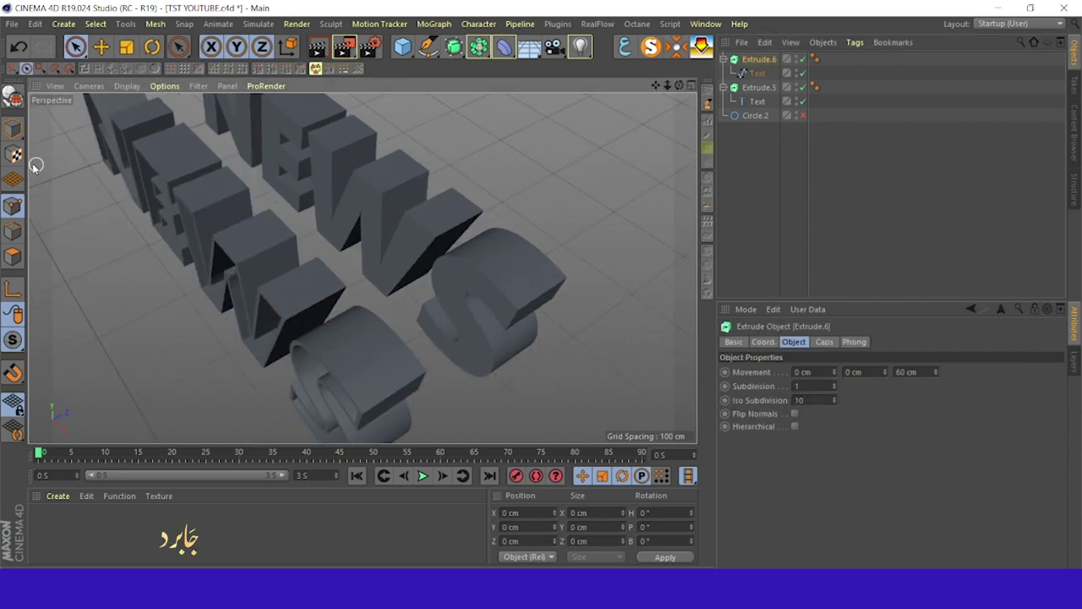
click(13, 127)
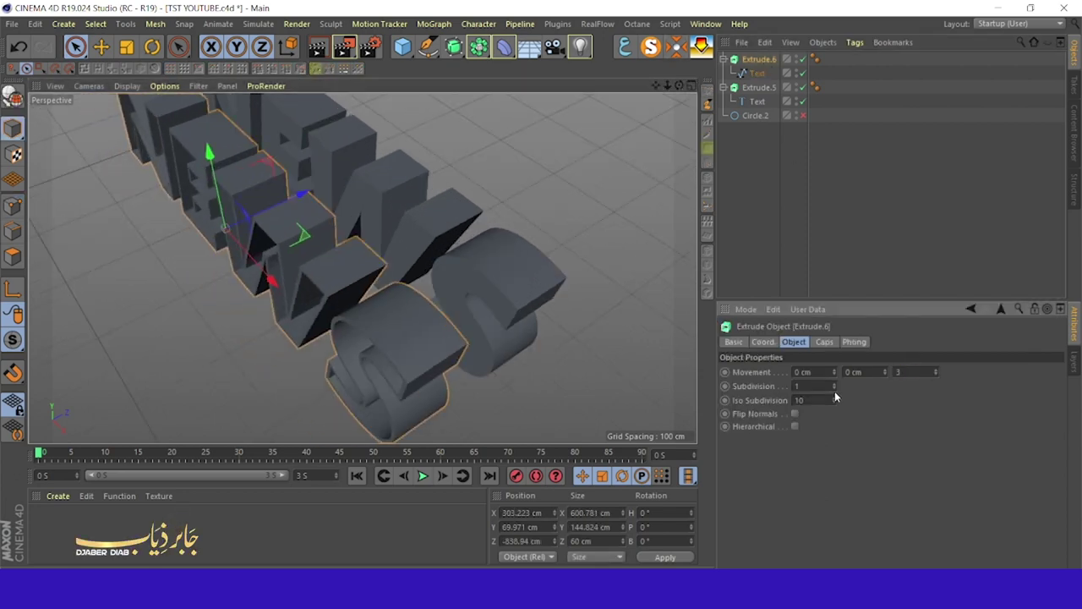
Step: Set the front NEWS copy's extrusion depth to 20 cm
text(5)
key(Return)
mouse_move(302, 198)
alt+mouse_down()
mouse_move(362, 269)
mouse_move(302, 181)
alt+mouse_up()
scroll(309, 314, up, 3)
mouse_move(309, 312)
mouse_down()
mouse_move(322, 320)
mouse_move(313, 314)
mouse_up()
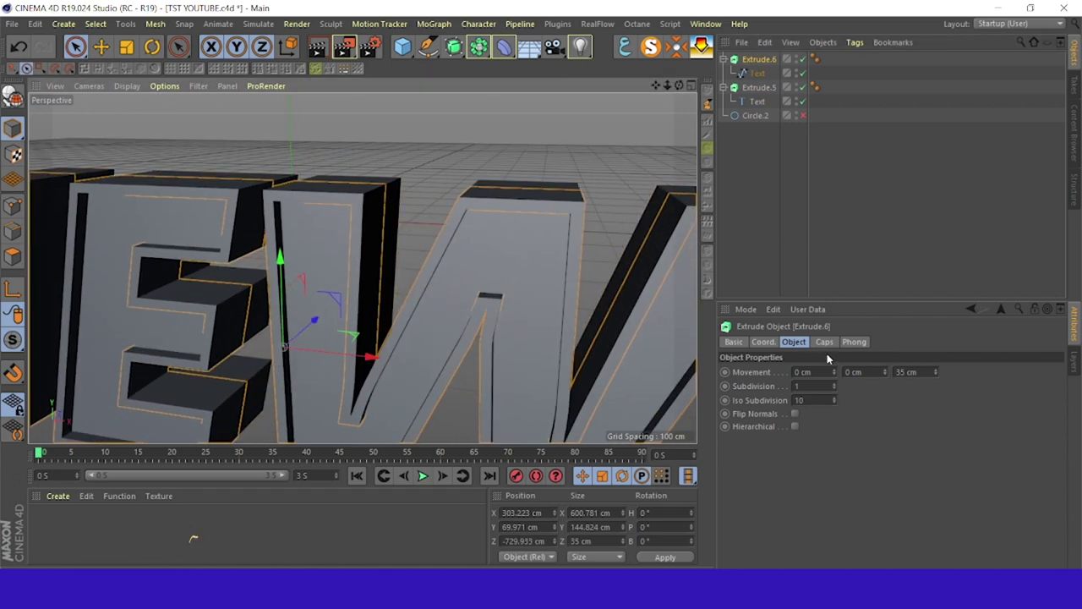
Step: Give both extrusion ends 3-step, 3 cm fillet caps
click(824, 342)
click(868, 426)
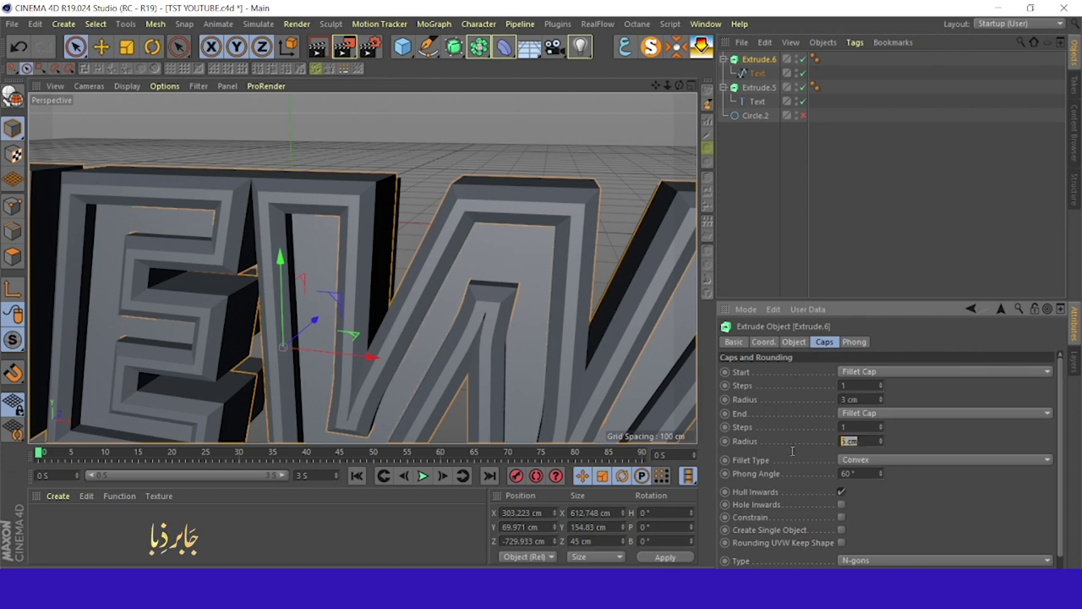
drag(663, 89, 736, 93)
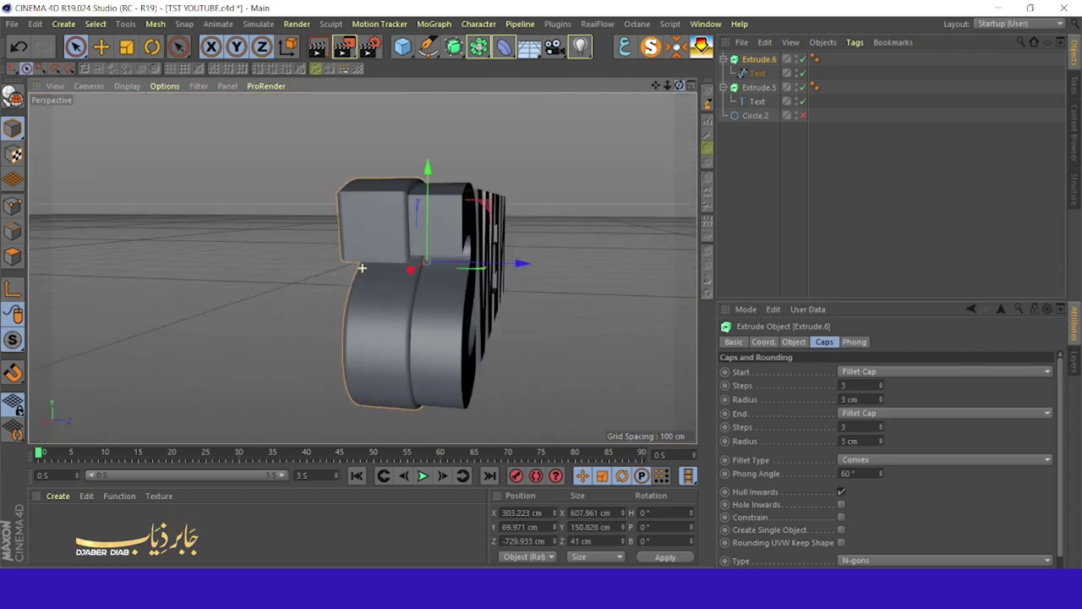
click(793, 341)
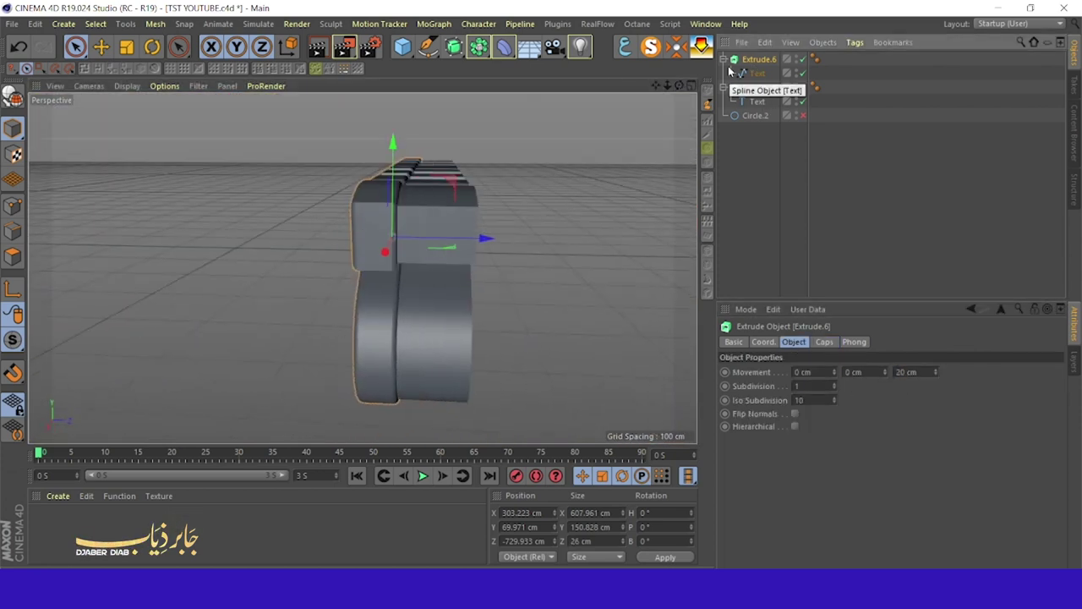
Step: In side view, slide the front NEWS copy back along its depth and duplicate the extrusion
key(F3)
mouse_move(355, 247)
mouse_down()
mouse_move(333, 256)
mouse_move(464, 256)
mouse_up()
key(F1)
mouse_move(470, 117)
alt+mouse_down()
mouse_move(542, 241)
mouse_move(309, 265)
mouse_move(483, 188)
mouse_move(362, 269)
mouse_move(680, 93)
alt+mouse_up()
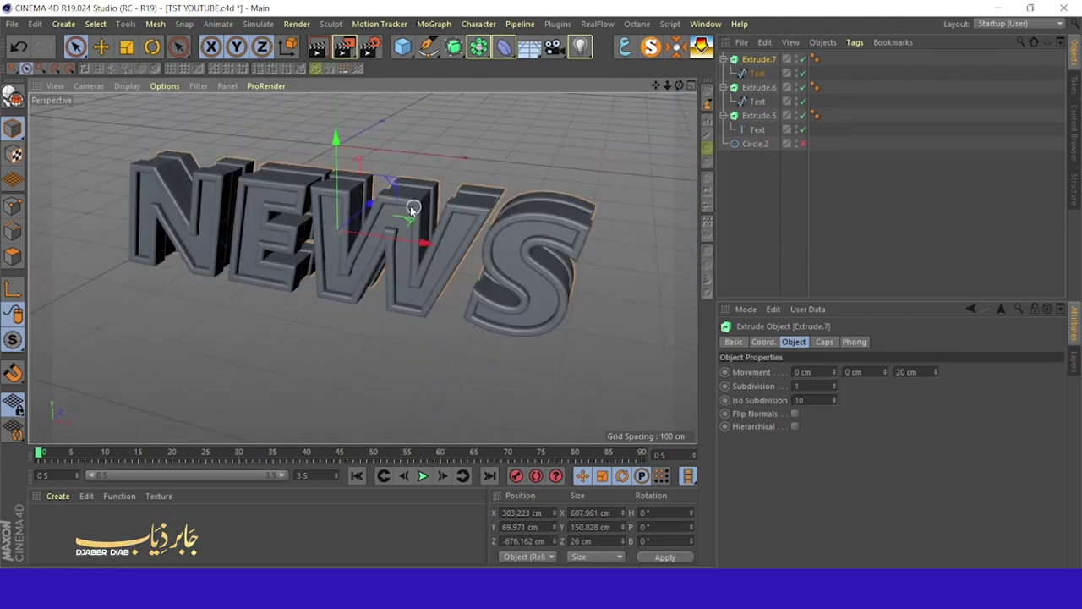
alt+drag(412, 208, 575, 177)
Step: Select the Extrude.7 copy and set its extrusion depth to 8
click(685, 118)
click(449, 194)
double_click(924, 372)
text(8)
key(Return)
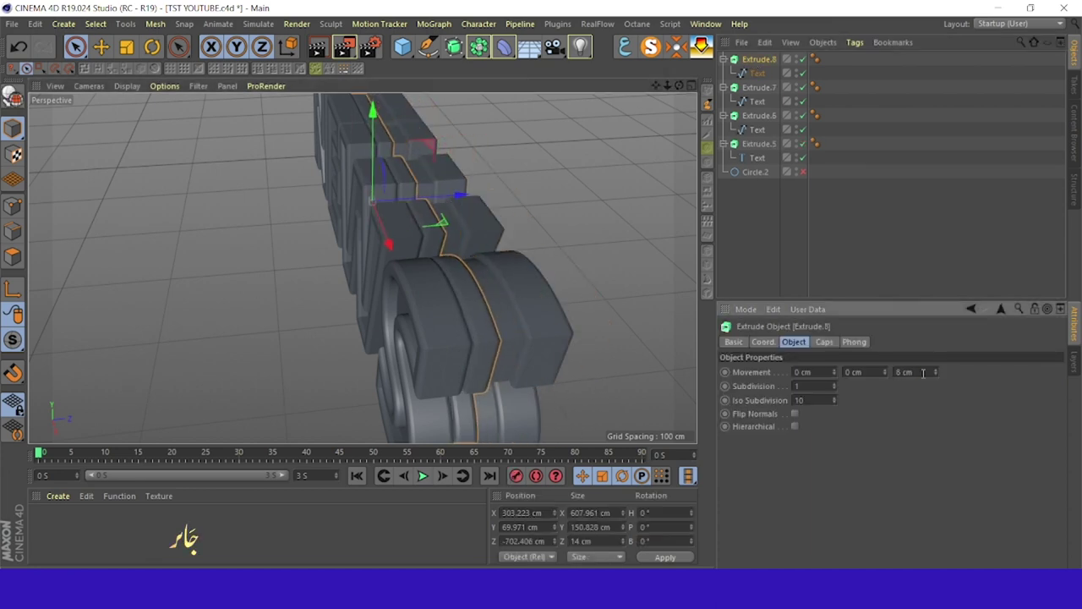
key(Return)
Step: Change the extrusion depth to 5 and set its fillet caps to 1 step
key(F4)
key(F3)
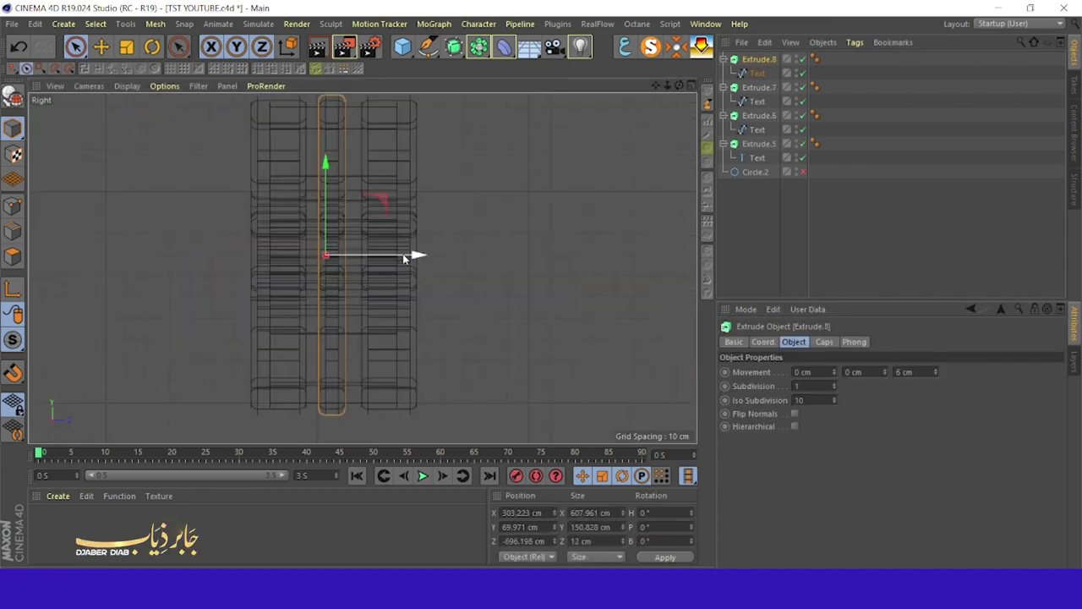
double_click(917, 372)
text(5)
key(Return)
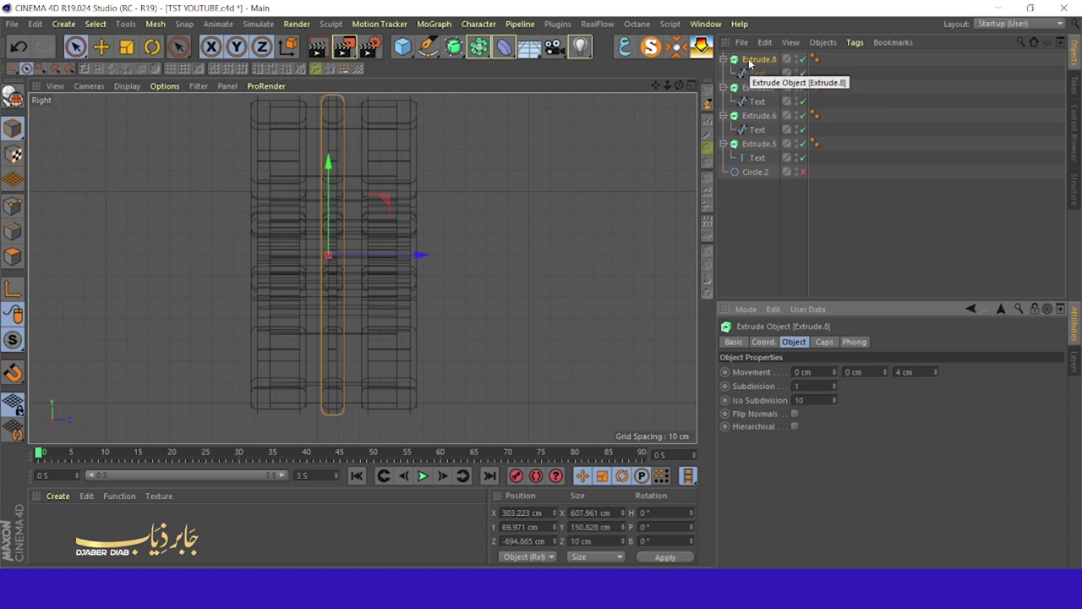
click(824, 342)
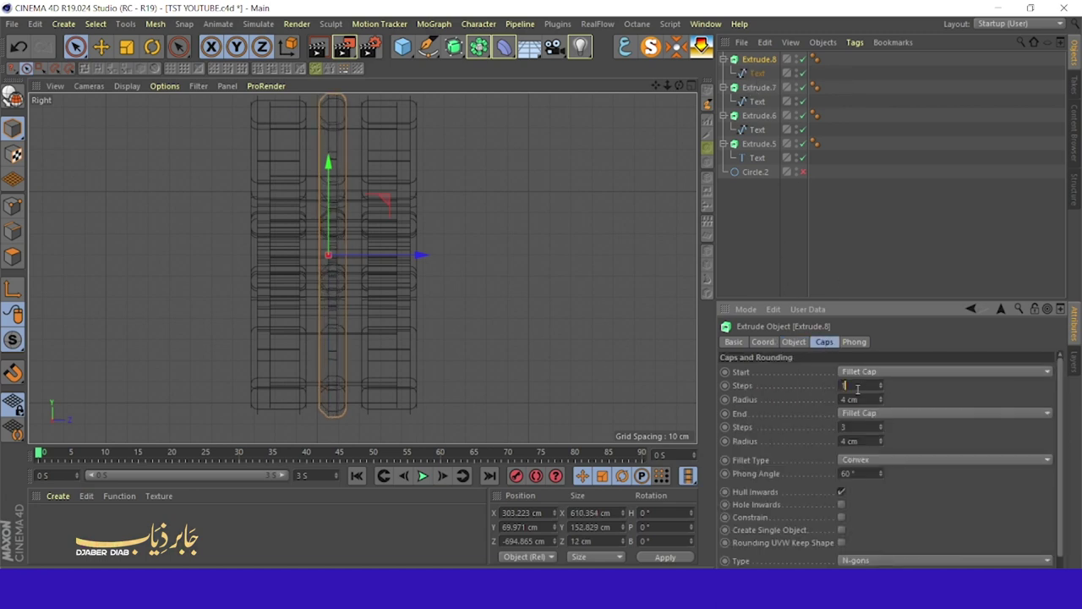
Step: Orbit the perspective view to face the NEWS text head-on
key(F1)
alt+drag(442, 212, 391, 172)
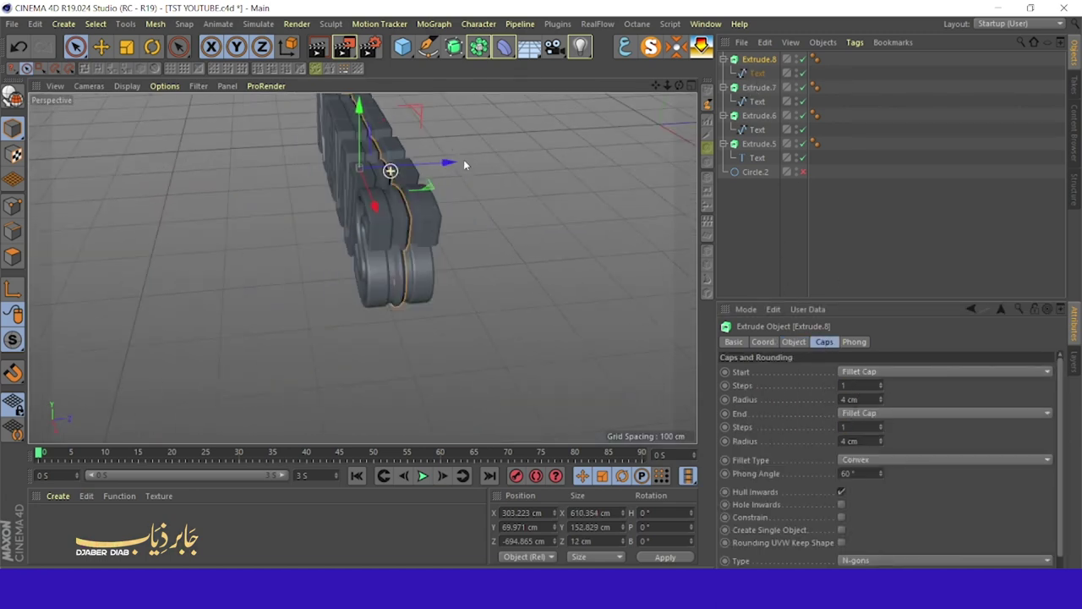
drag(675, 91, 747, 179)
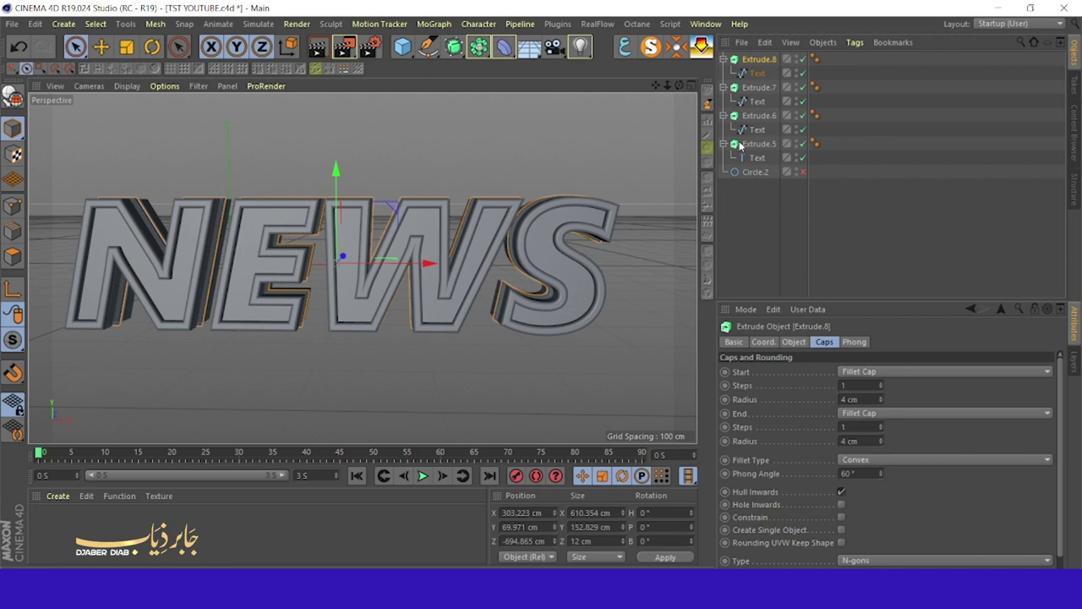
scroll(470, 246, down, 3)
Step: Group the four NEWS extrusions with Alt+G and add a Keep Length Spline Wrap on Circle.2
shift+click(758, 101)
key(alt+g)
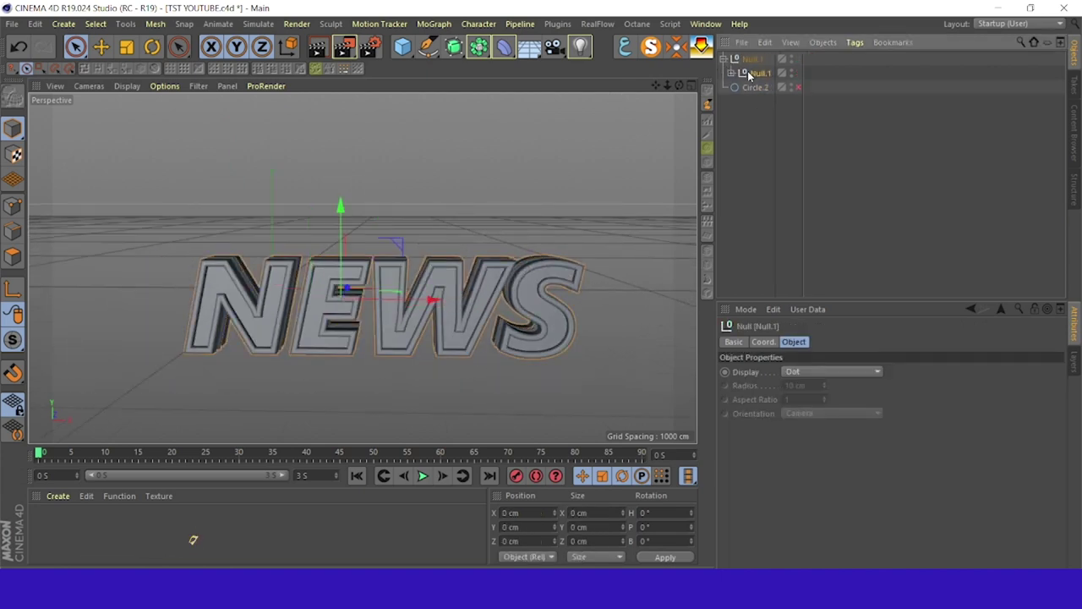
click(504, 47)
click(753, 114)
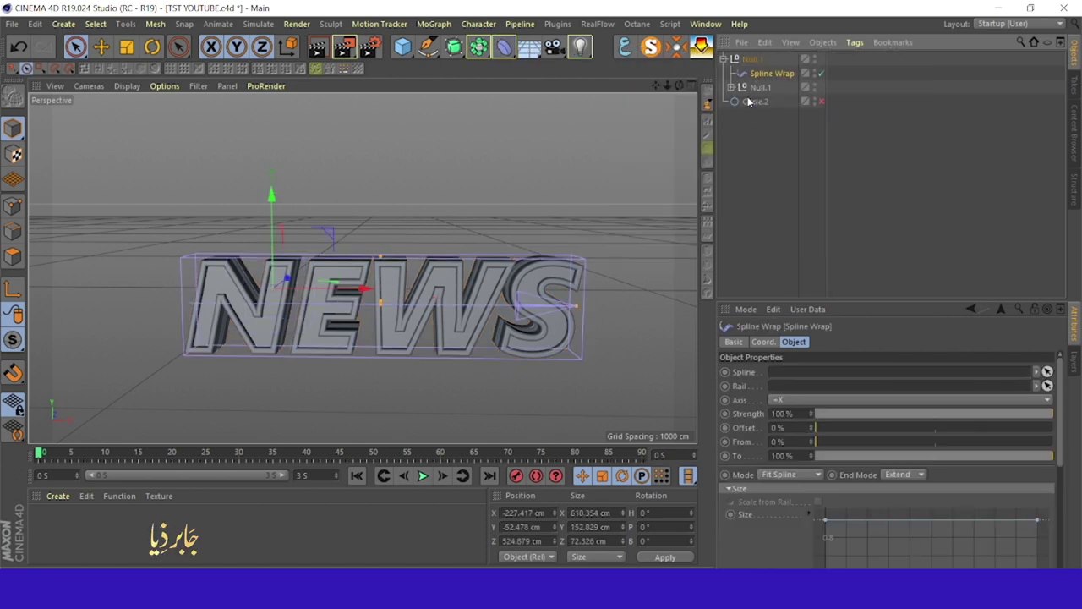
click(791, 475)
click(788, 489)
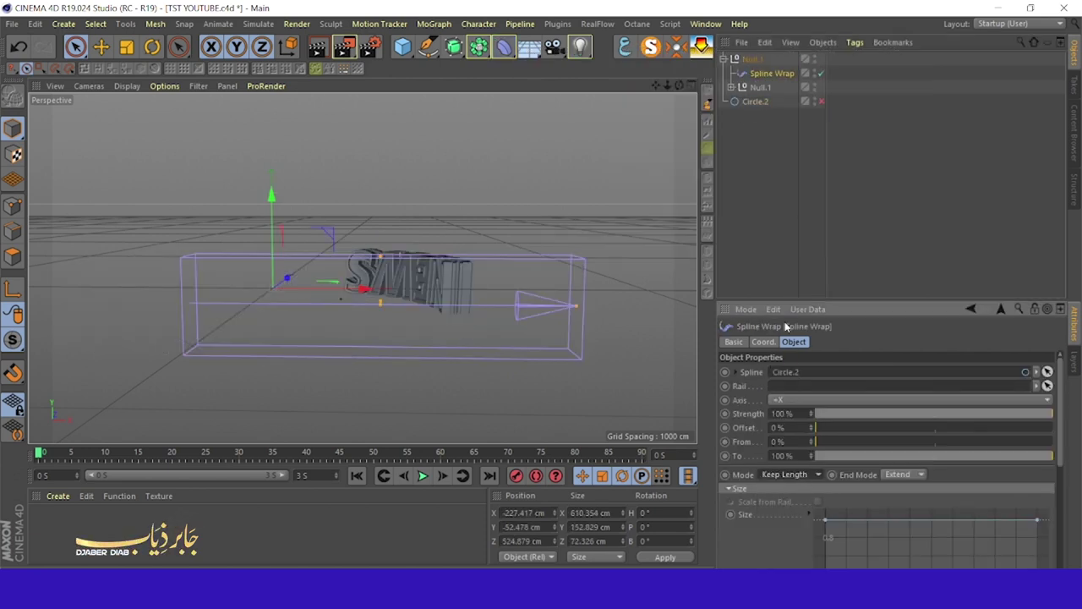
Step: Enable Create Single Object on all four letter extrusions
click(731, 92)
click(775, 102)
shift+click(774, 143)
click(842, 530)
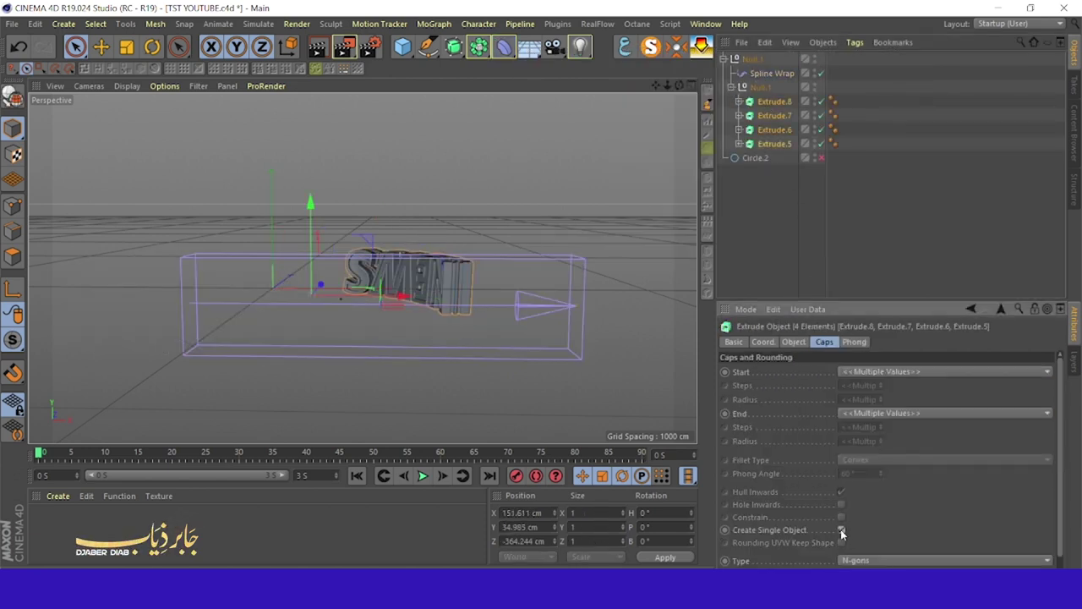
scroll(1061, 423, down, 1)
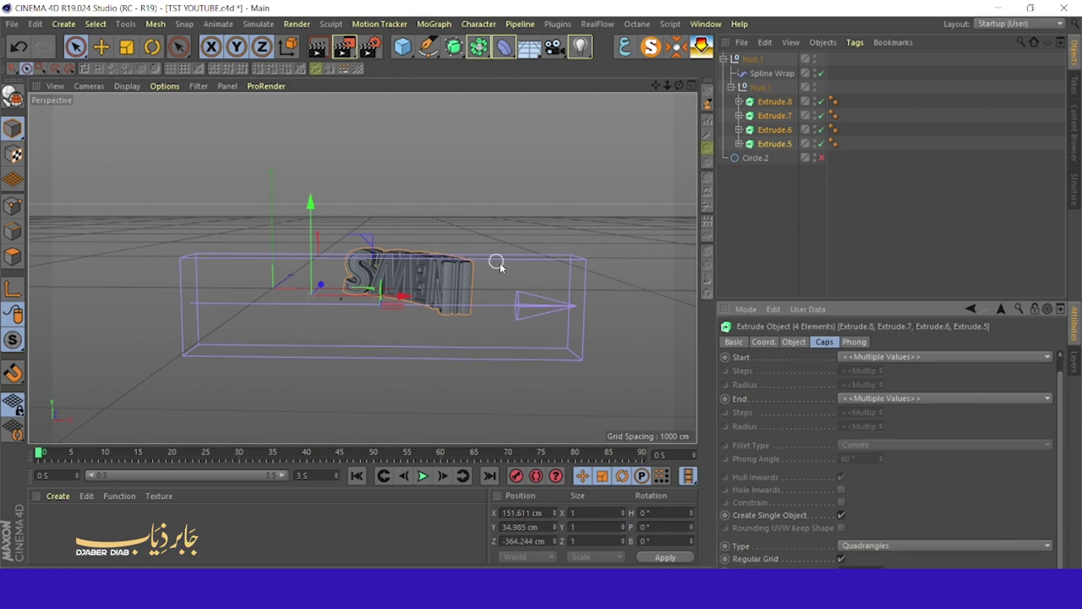
Step: Set the Spline Wrap to 65% offset along Circle.2 and 180° banking so NEWS stands upright
click(500, 267)
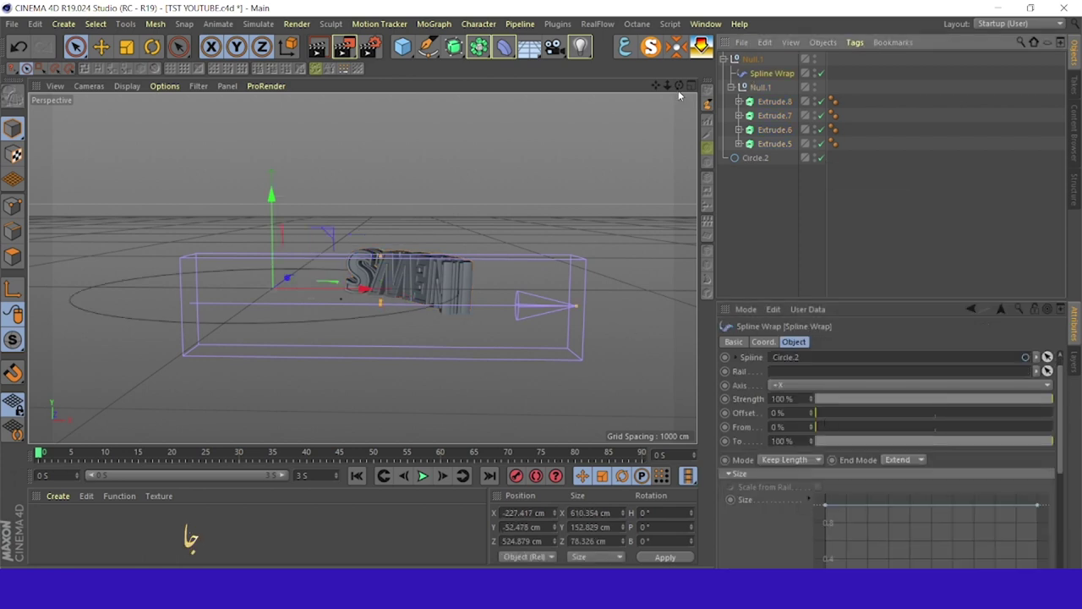
drag(815, 427, 970, 414)
click(731, 488)
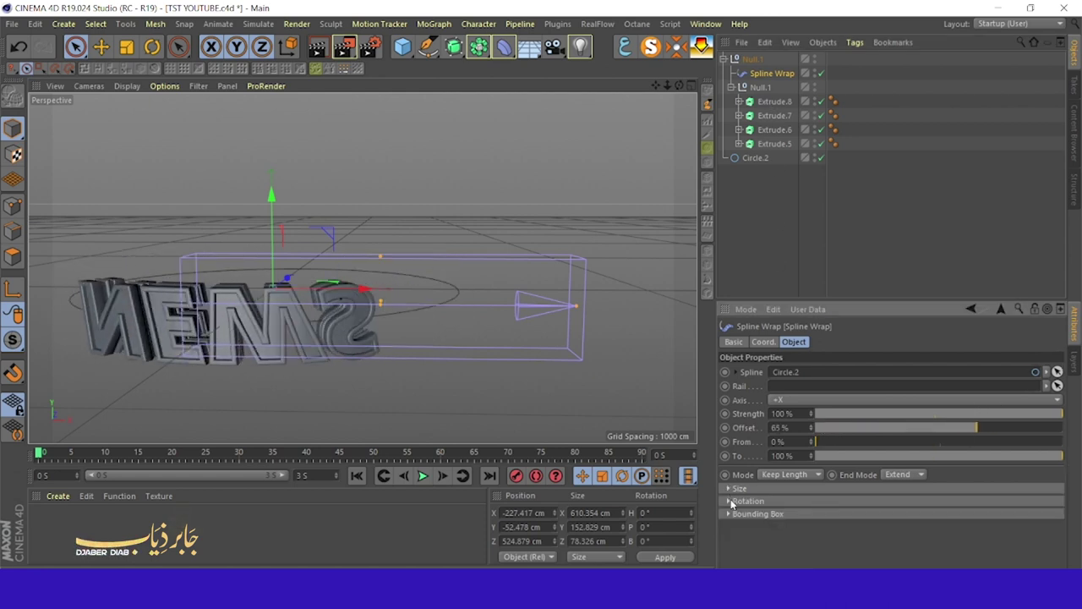
click(730, 500)
click(854, 541)
text(180)
key(Return)
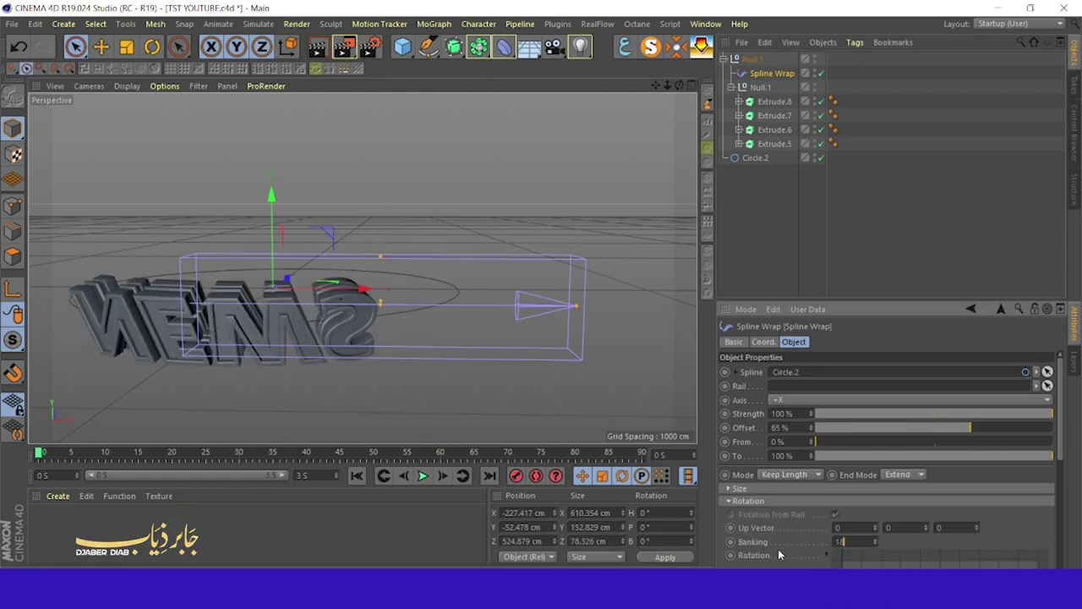
key(Return)
scroll(369, 293, up, 5)
scroll(494, 315, up, 3)
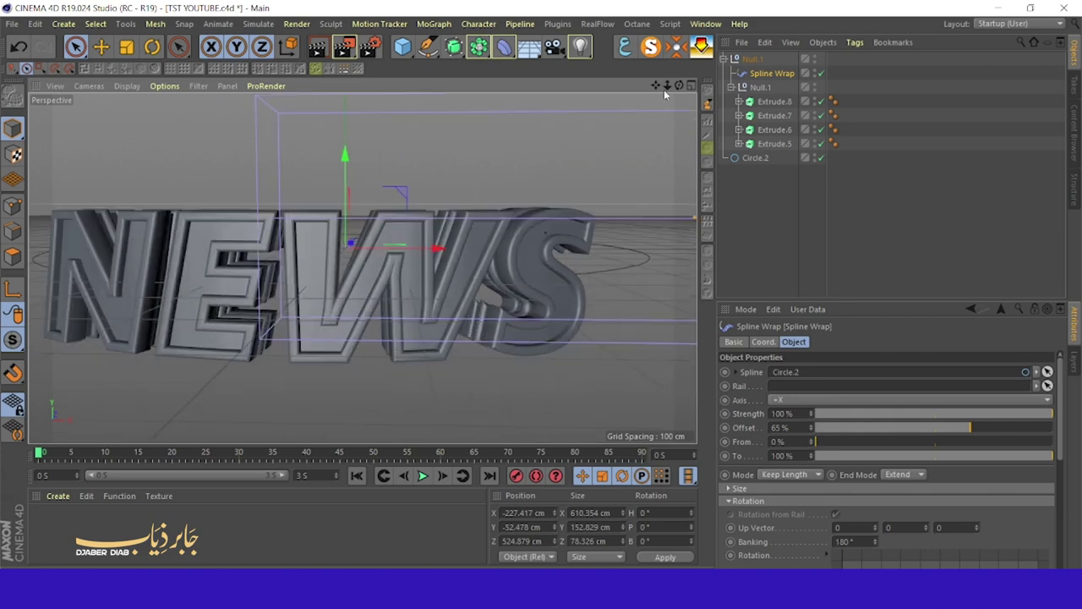
alt+drag(493, 316, 380, 355)
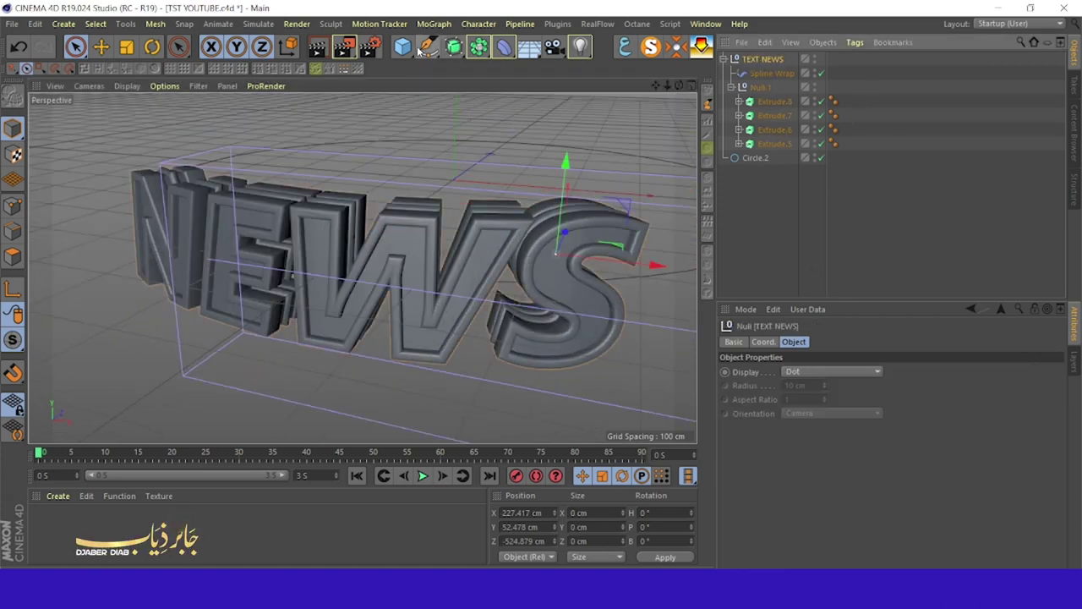
Step: Move Circle.2 into TEXT NEWS, lift the text up the cylinder, and scale Circle.2
shift+drag(402, 47, 440, 70)
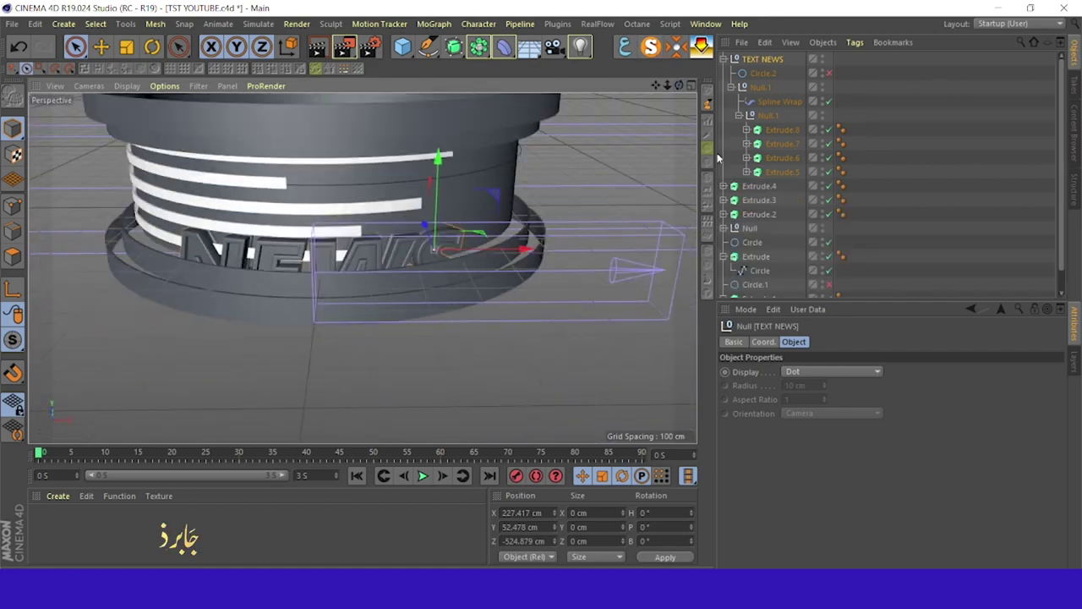
drag(444, 162, 428, 113)
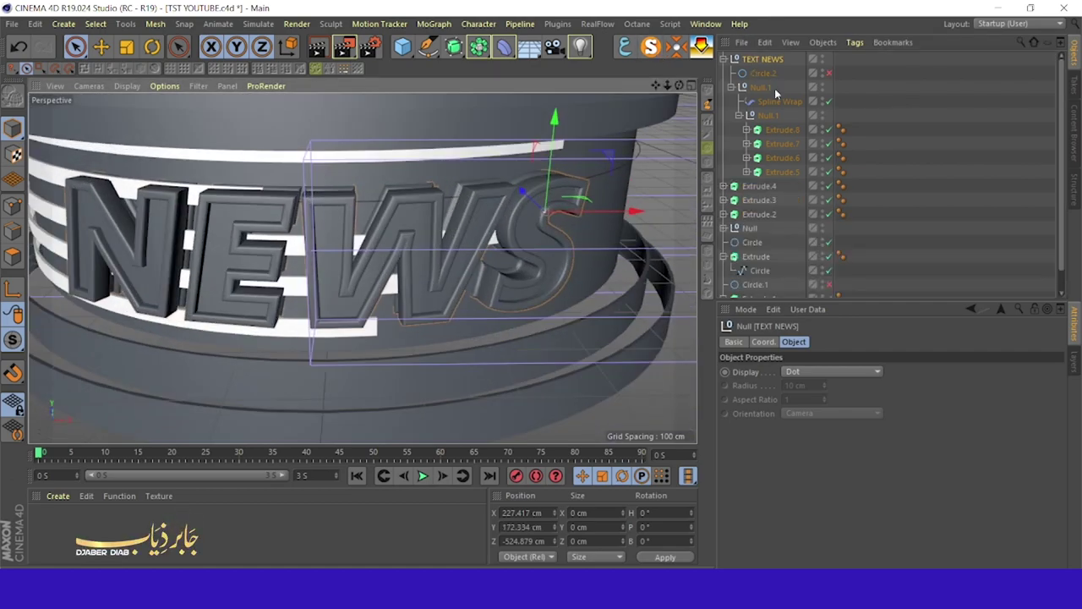
click(762, 73)
click(126, 46)
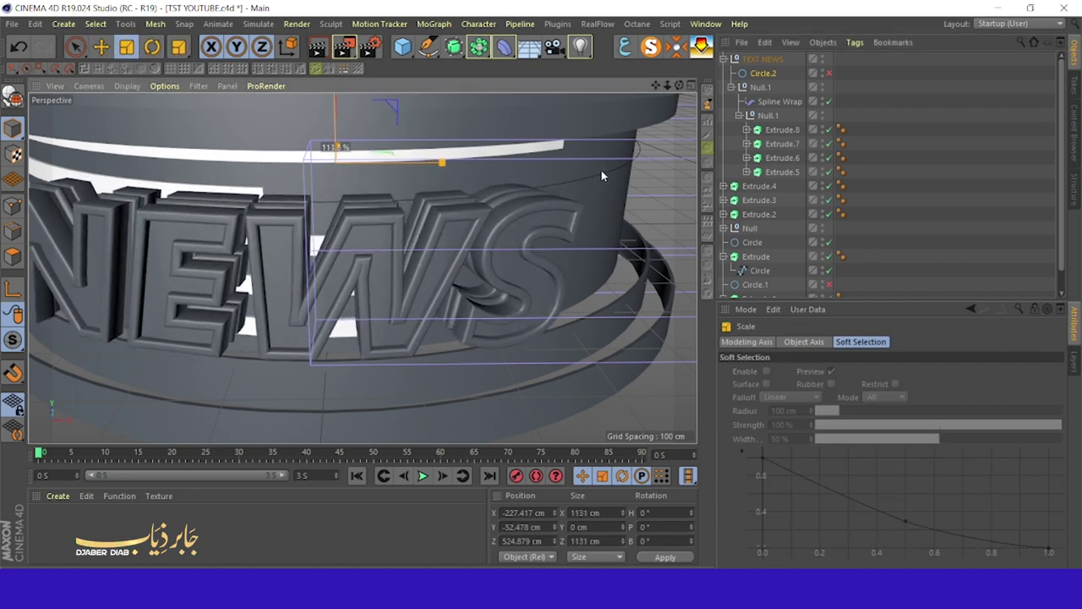
key(F2)
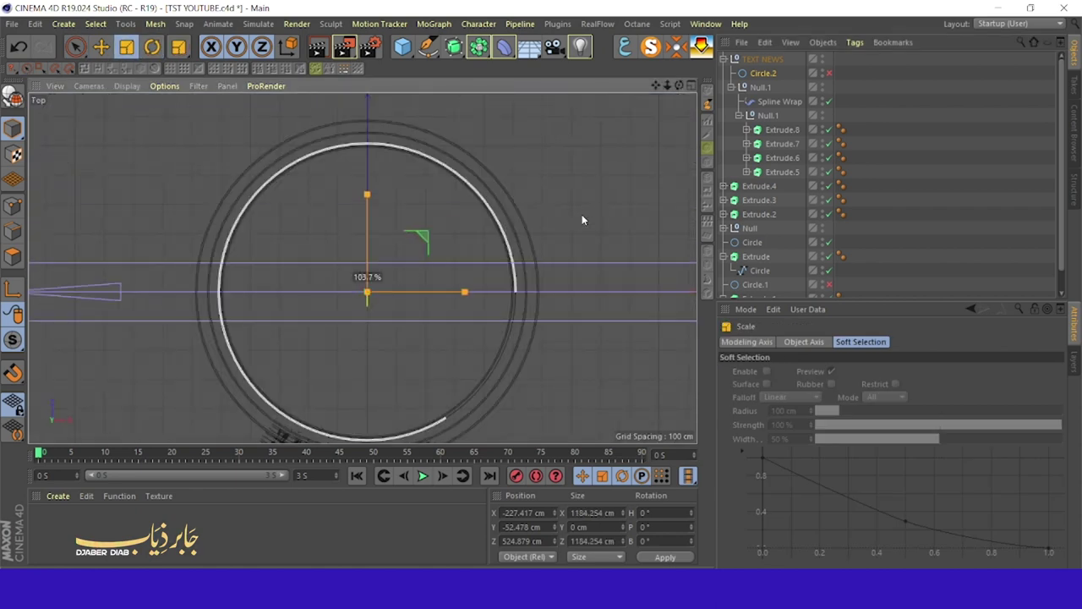
key(F1)
Step: Raise the NEWS text about 15 cm and add a thin Tube ring of 602/621 cm radius
key(F4)
key(9)
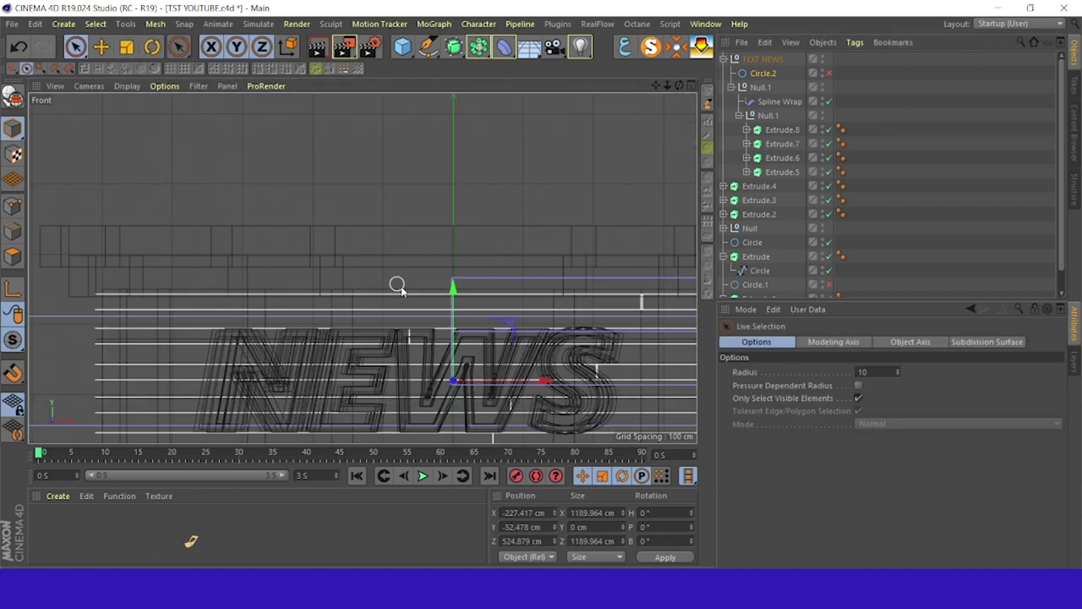
drag(452, 290, 452, 279)
key(F1)
mouse_move(454, 194)
alt+mouse_down()
mouse_move(364, 293)
mouse_move(370, 169)
alt+mouse_up()
drag(403, 47, 668, 117)
drag(848, 387, 848, 321)
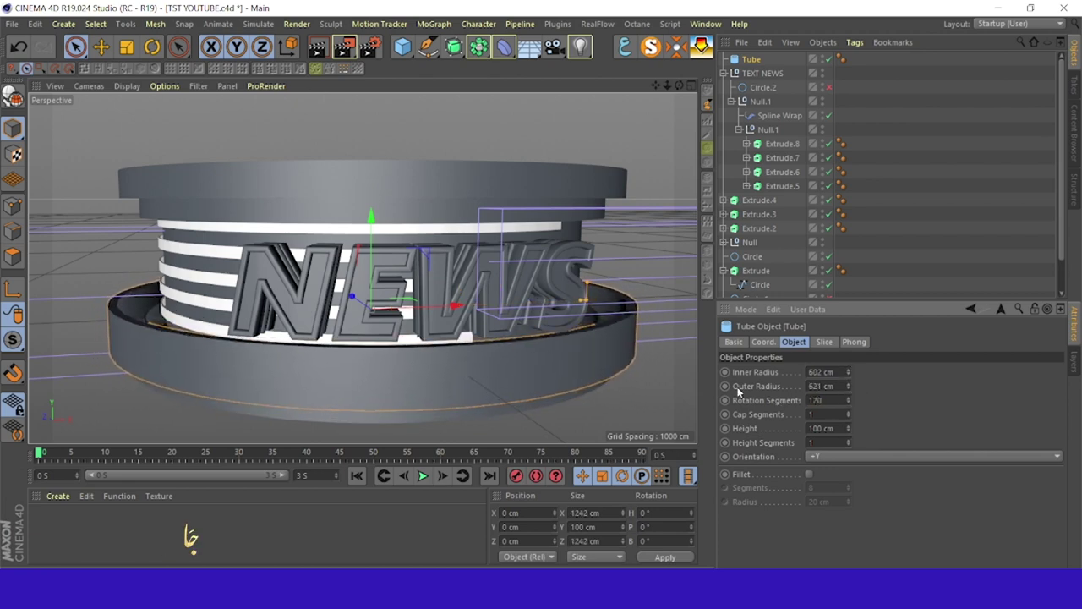
Step: Raise the tube ring, slice it open into an arc, and reduce its height
drag(371, 218, 370, 161)
click(824, 342)
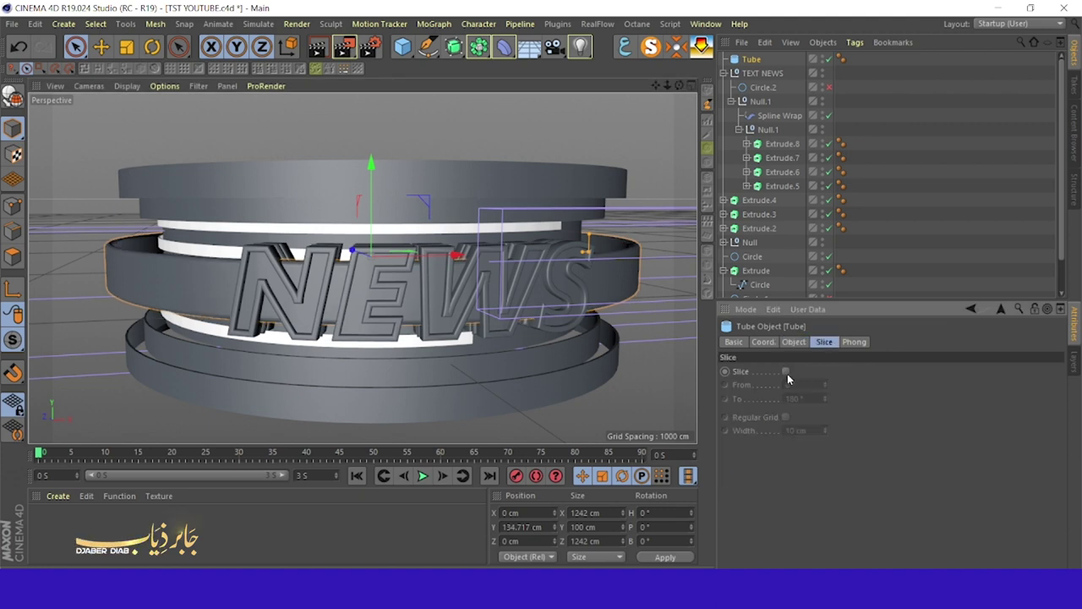
click(786, 371)
drag(824, 399, 825, 389)
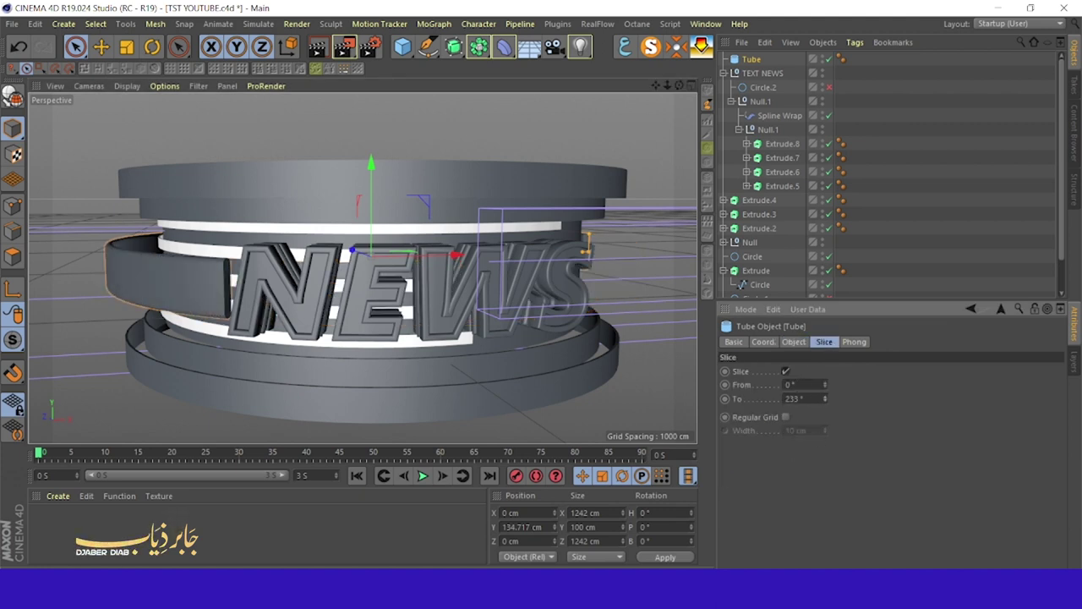
click(794, 341)
key(ctrl+z)
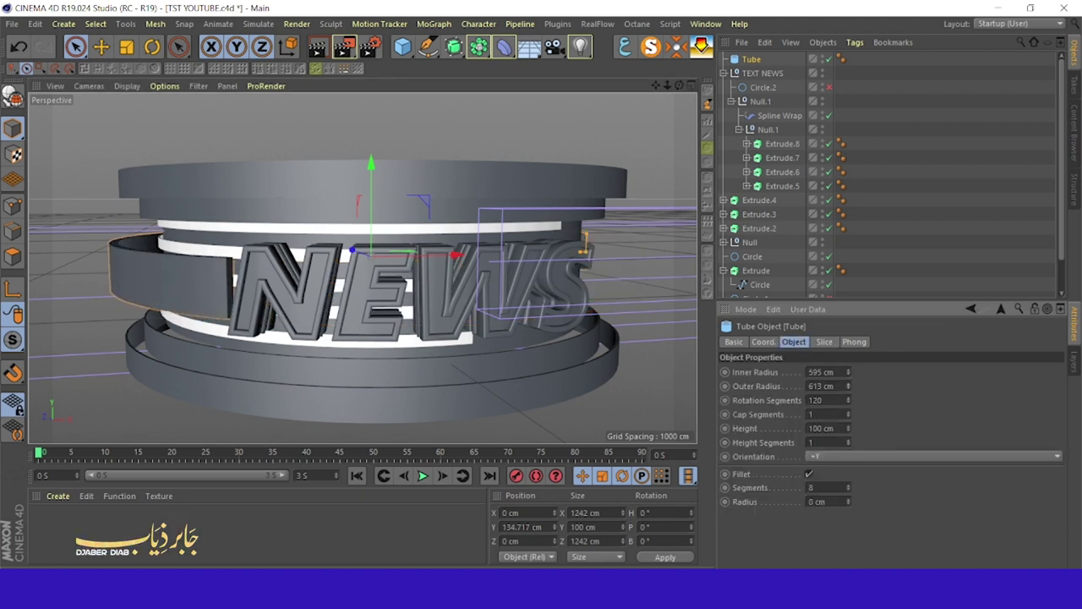
drag(848, 428, 848, 448)
Step: Raise a copy of the ring higher and make its band thicker
drag(679, 86, 642, 145)
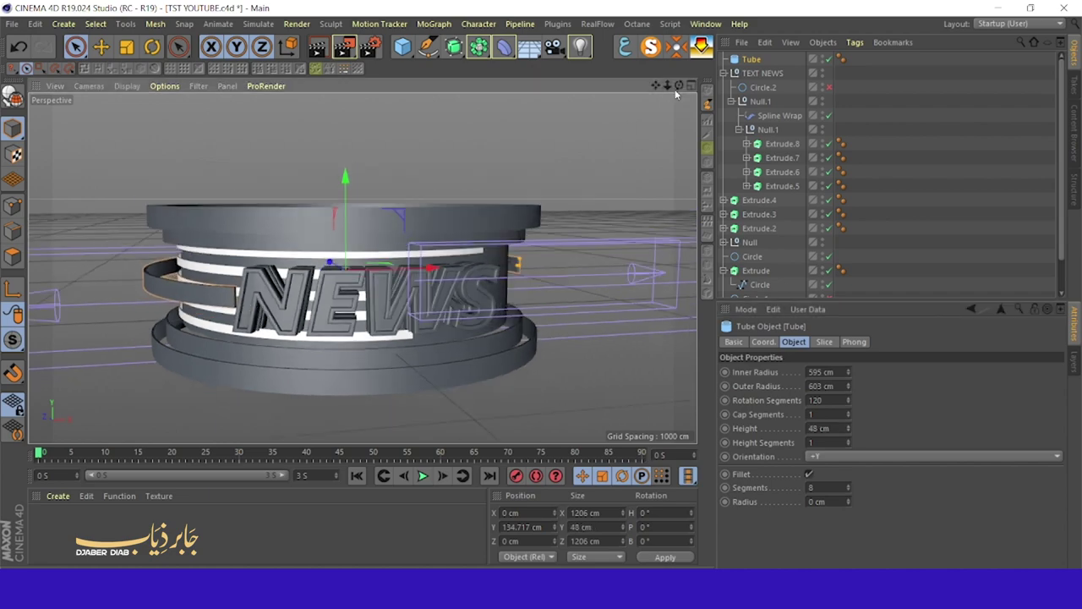
drag(679, 85, 643, 127)
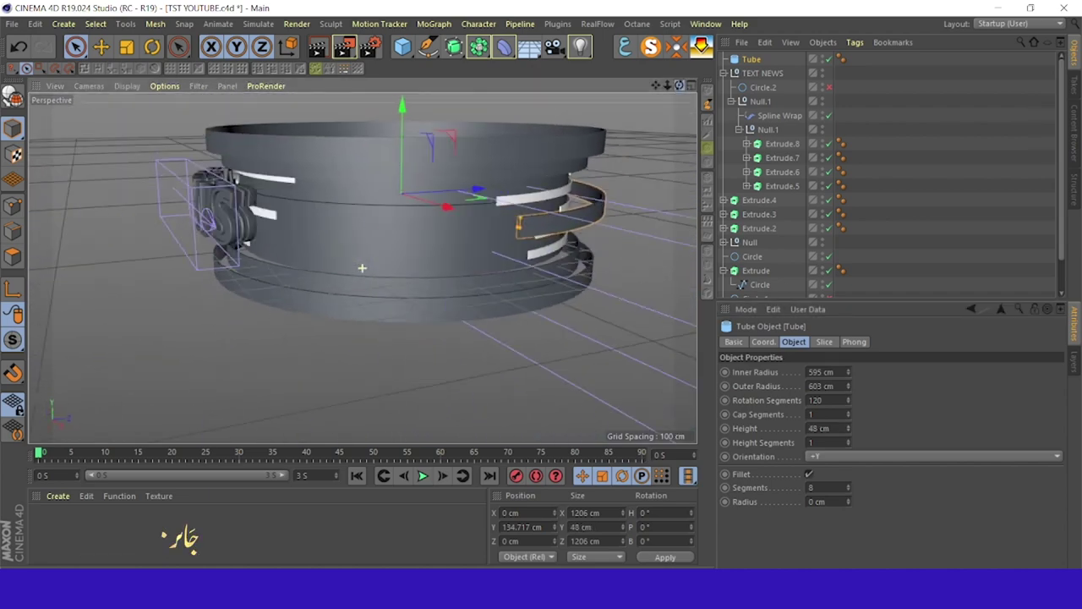
drag(358, 110, 361, 106)
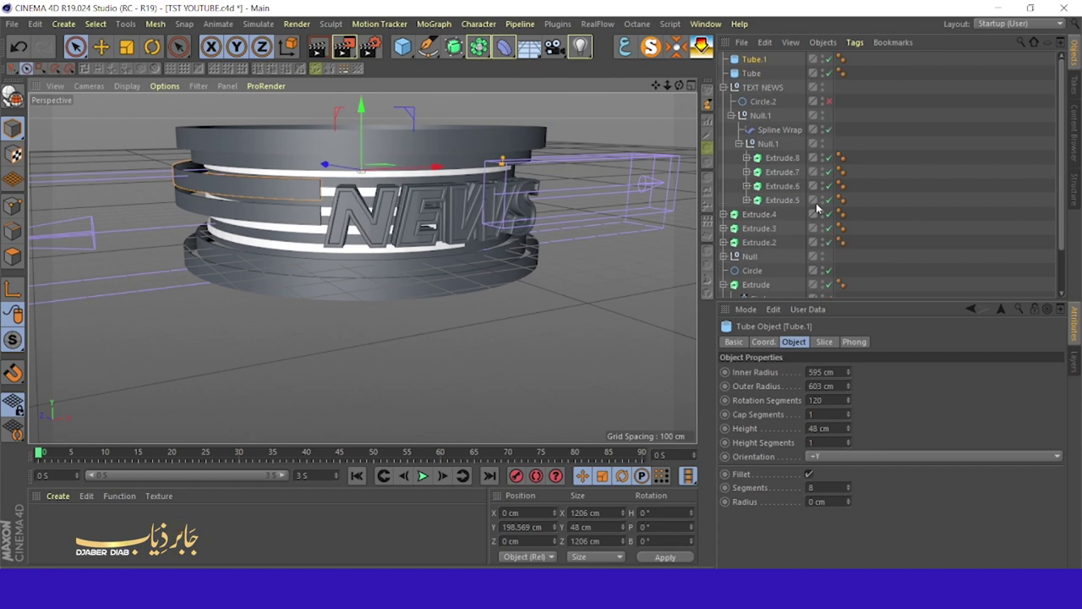
drag(848, 372, 849, 397)
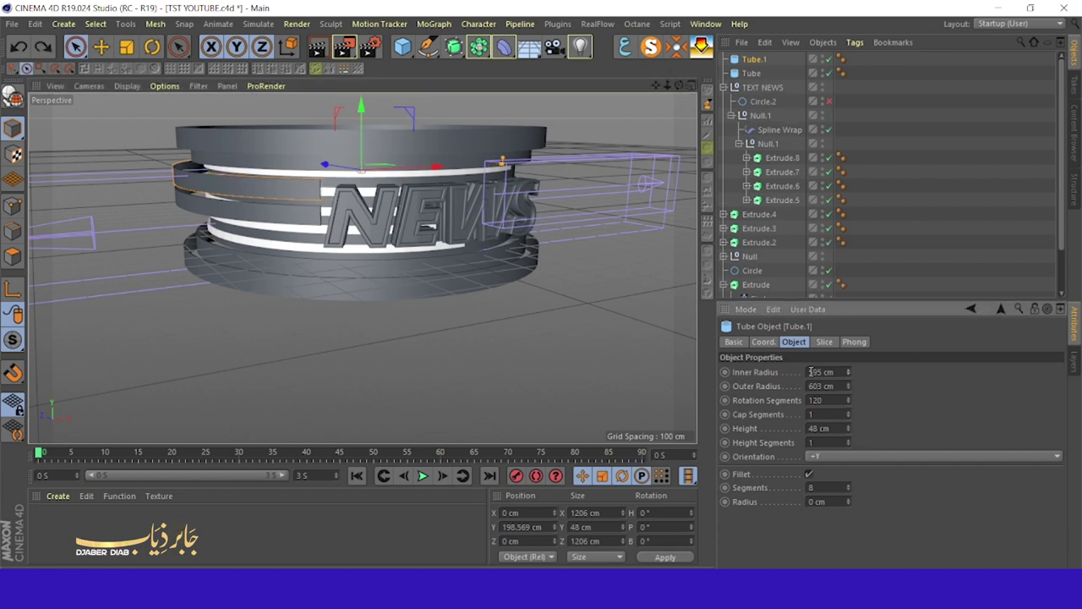
click(825, 342)
scroll(456, 305, up, 5)
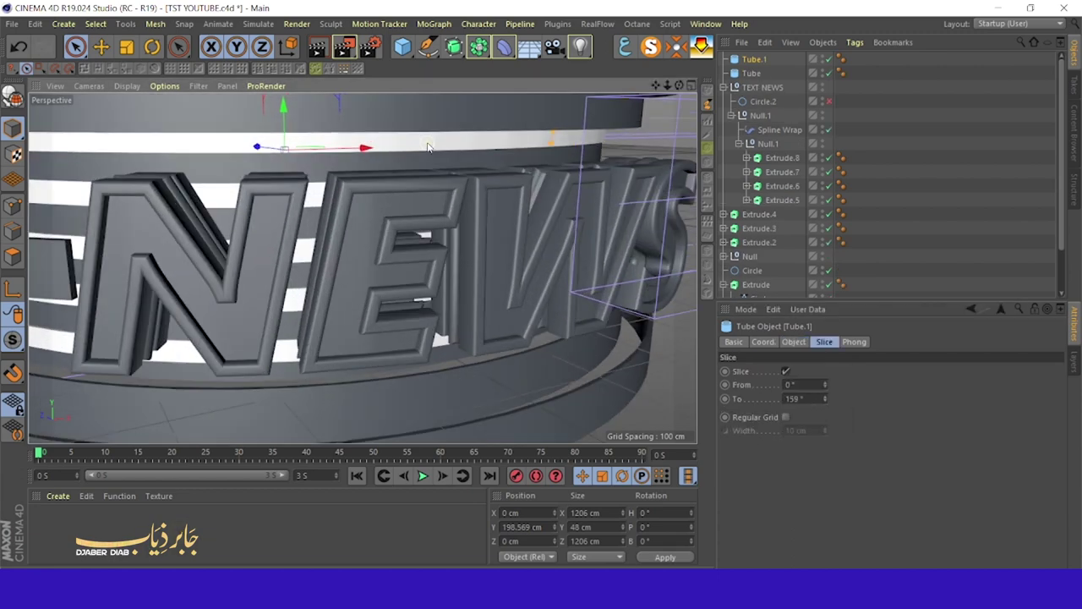
mouse_move(457, 305)
alt+mouse_down()
mouse_move(362, 268)
mouse_move(507, 314)
alt+mouse_up()
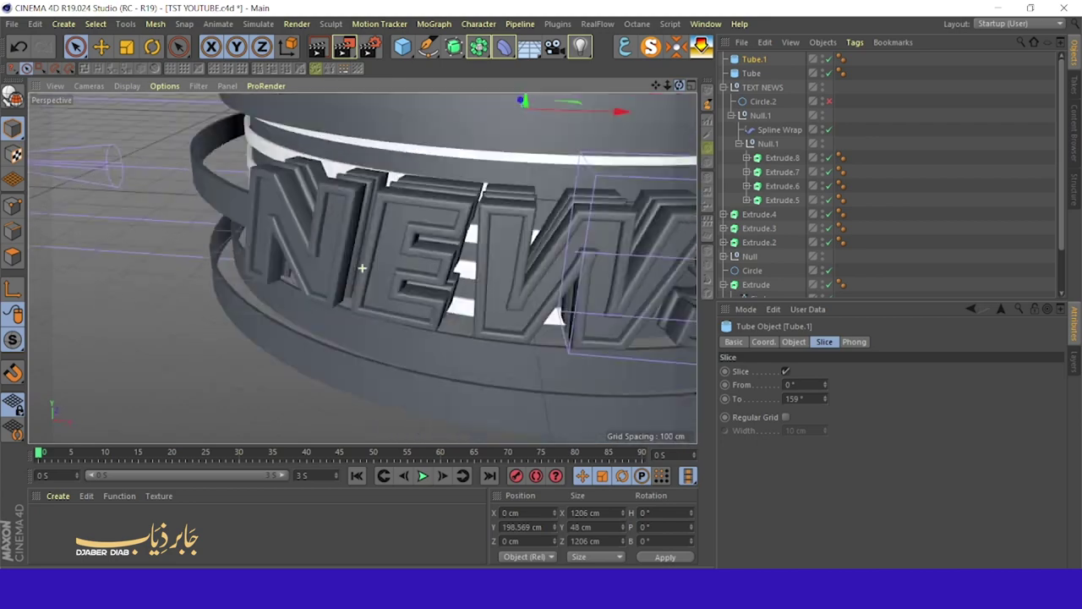
scroll(362, 268, down, 5)
Step: Add a Cylinder and stretch it into a tall, narrow 1404 cm column
drag(404, 48, 642, 77)
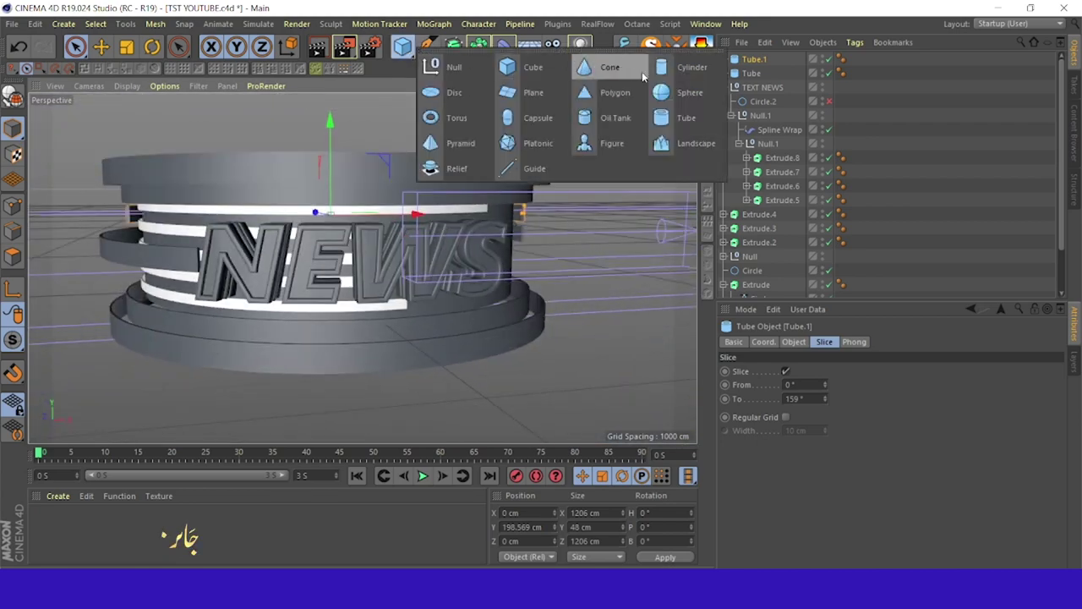
click(690, 68)
drag(342, 230, 339, 101)
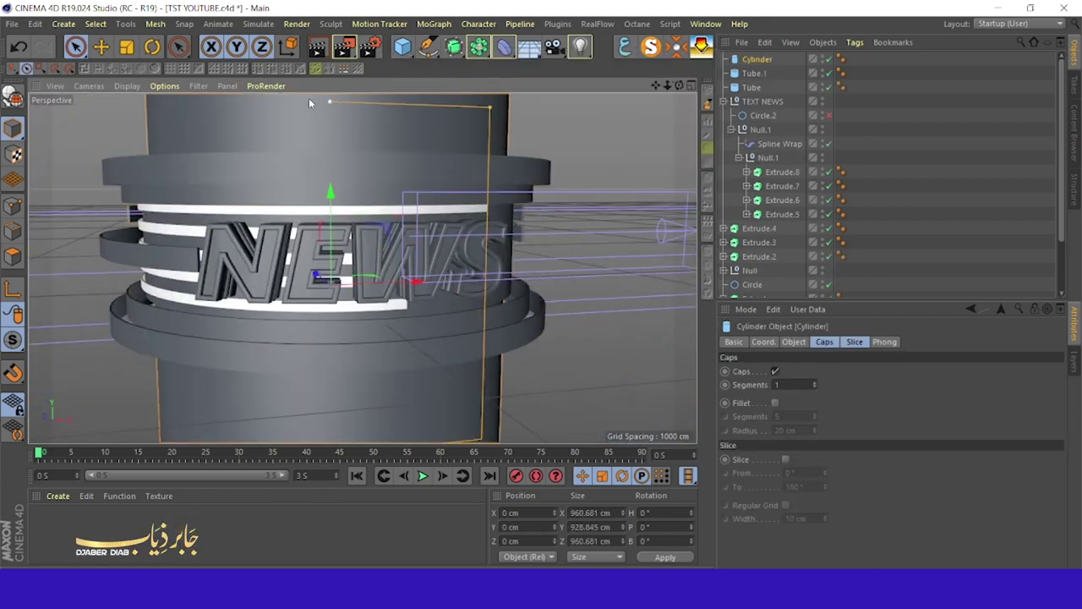
scroll(363, 254, down, 2)
drag(470, 140, 433, 135)
Step: Narrow the column, then add a tall tube sleeve positioned above the rings
mouse_move(345, 227)
mouse_down()
mouse_move(345, 108)
mouse_move(347, 199)
mouse_up()
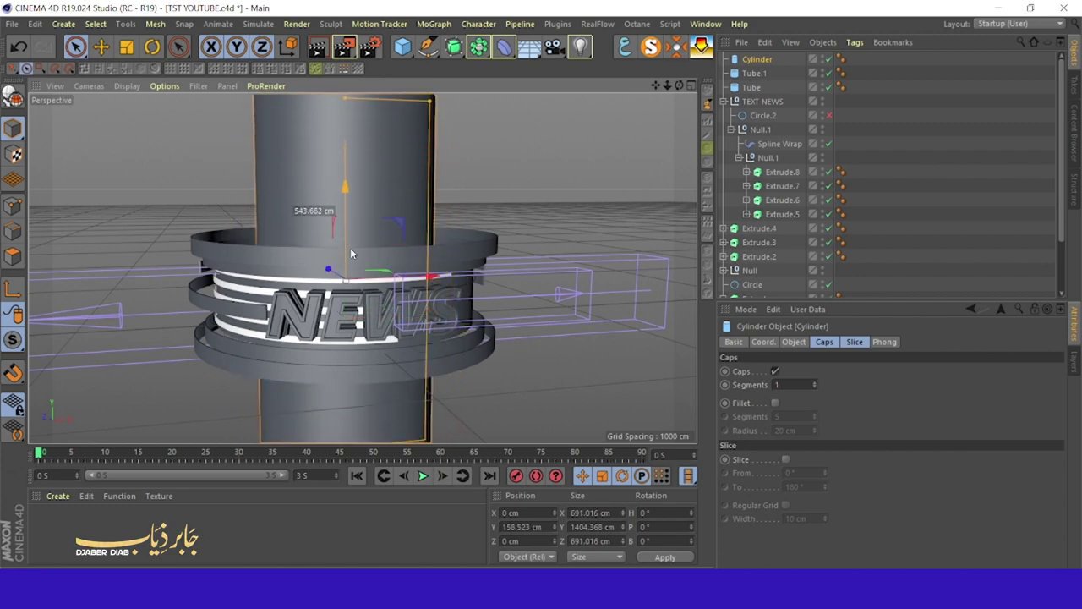
scroll(544, 249, down, 2)
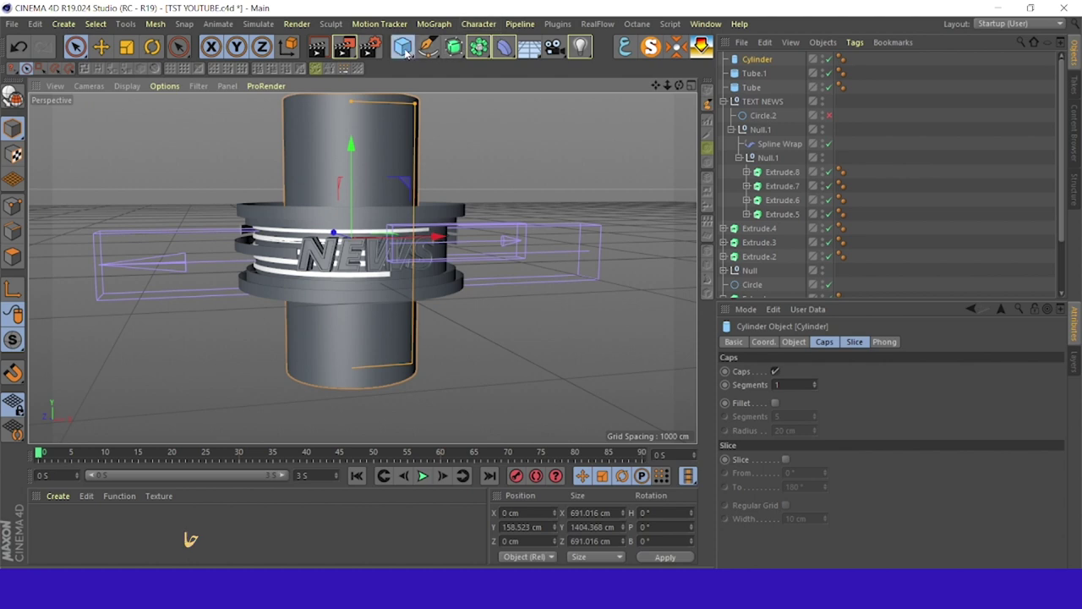
drag(407, 52, 457, 136)
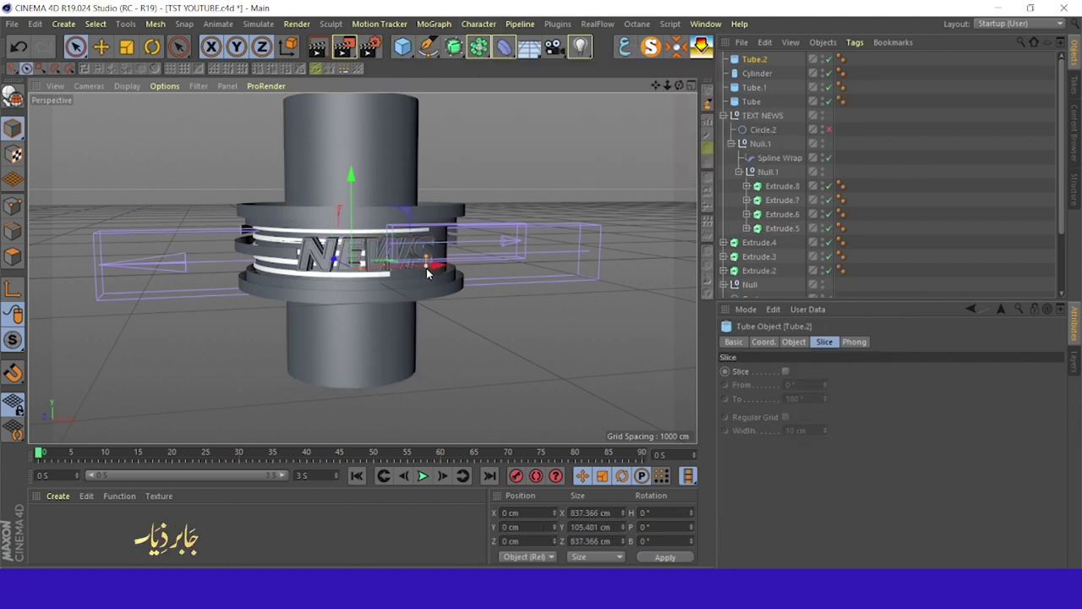
mouse_move(350, 144)
mouse_down()
mouse_move(349, 105)
mouse_move(361, 272)
mouse_up()
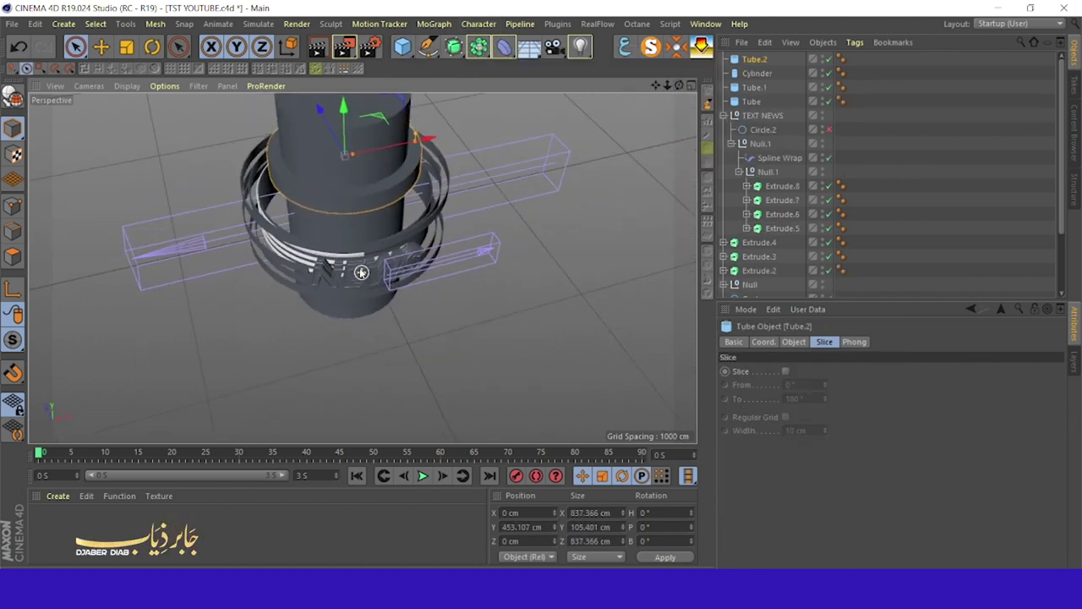
drag(420, 136, 420, 108)
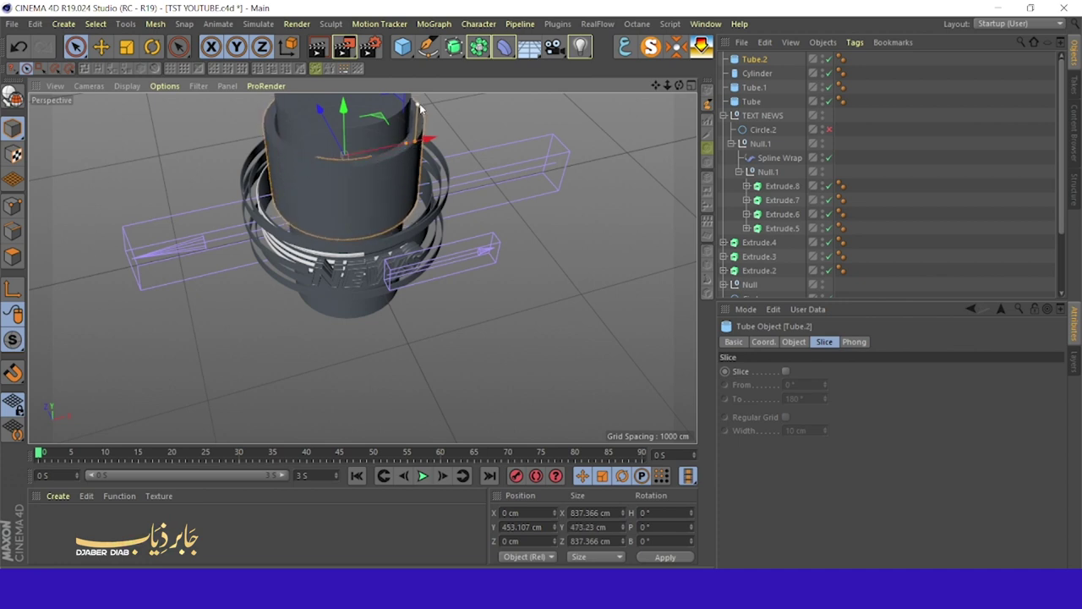
drag(414, 143, 413, 145)
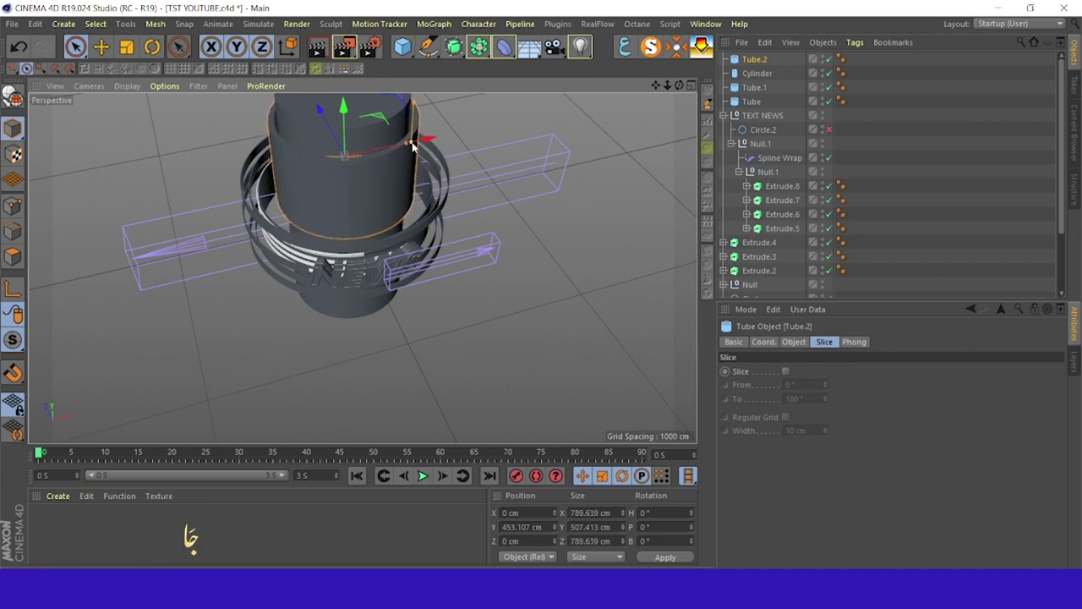
mouse_move(535, 99)
alt+mouse_down()
mouse_move(392, 226)
mouse_move(392, 212)
mouse_move(482, 237)
mouse_move(485, 264)
alt+mouse_up()
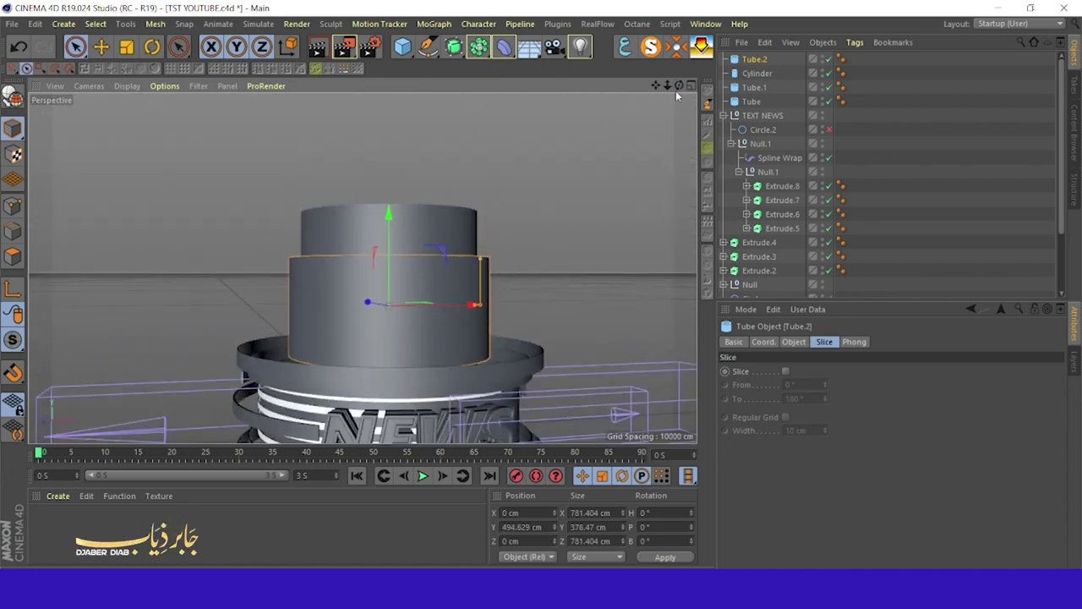
Step: Enable Slice on the tube sleeve to cut it into a 0°–276° arc
alt+drag(643, 203, 561, 170)
scroll(374, 379, up, 5)
alt+drag(406, 370, 493, 259)
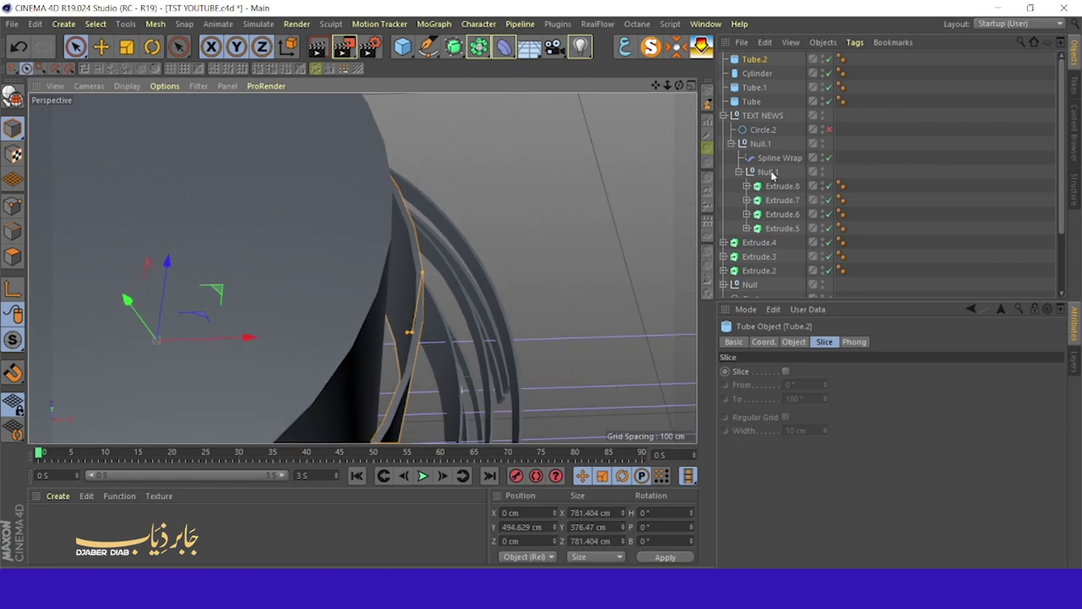
click(792, 341)
scroll(584, 336, down, 5)
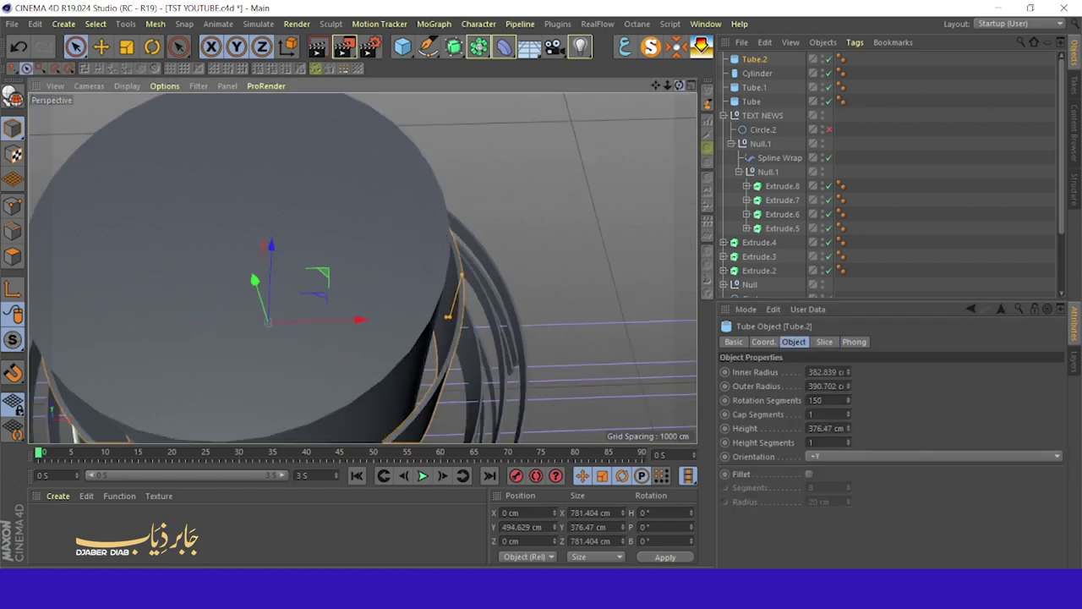
scroll(583, 336, down, 2)
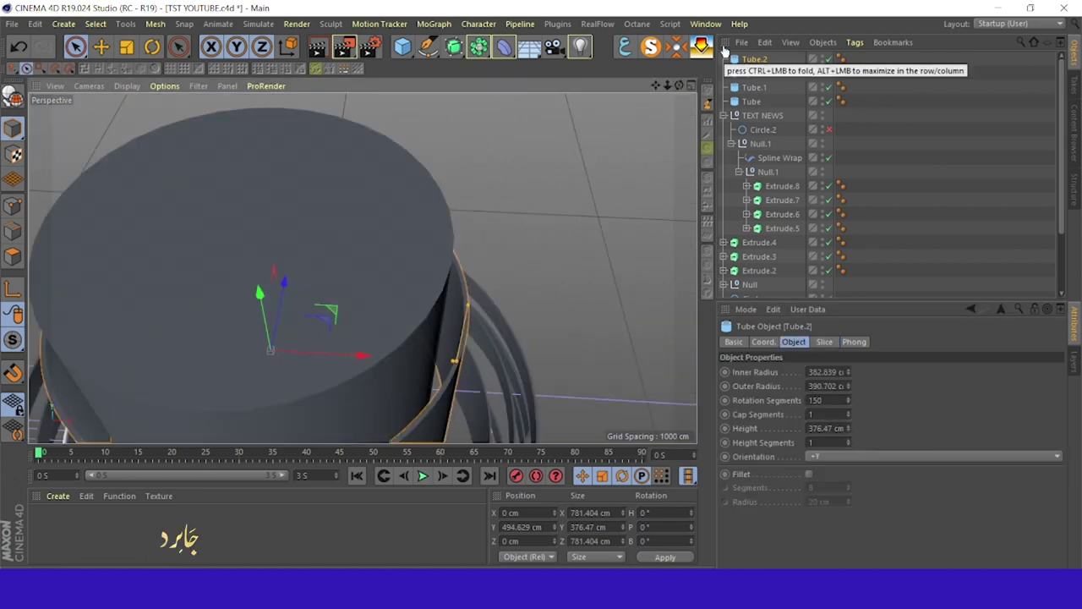
alt+drag(581, 161, 536, 404)
click(824, 342)
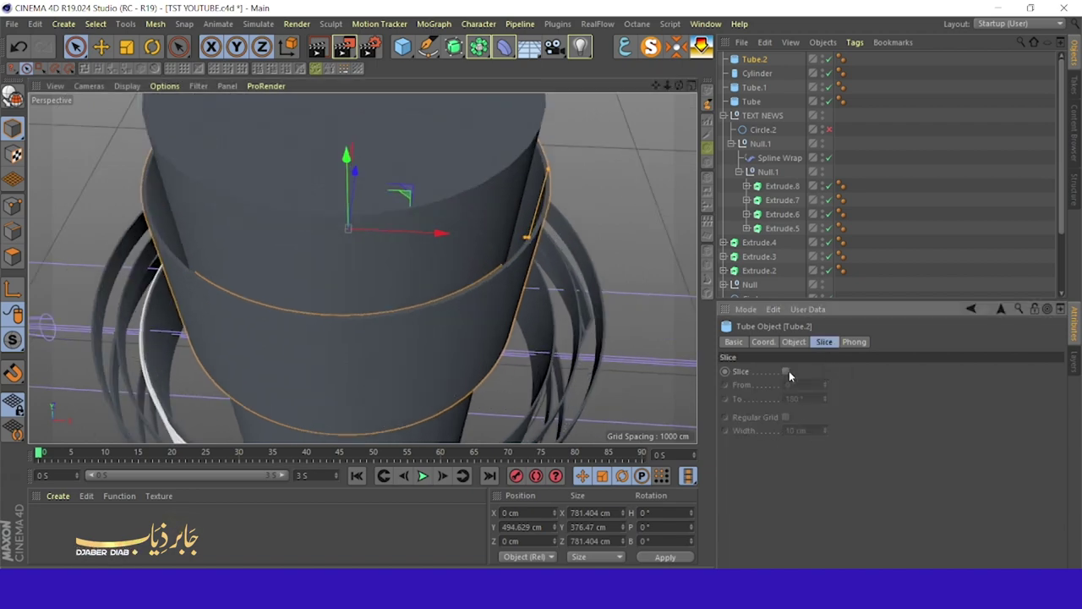
click(786, 372)
scroll(362, 269, down, 3)
mouse_move(362, 211)
alt+mouse_down()
mouse_move(361, 268)
mouse_move(406, 355)
alt+mouse_up()
scroll(406, 355, down, 3)
scroll(504, 229, up, 3)
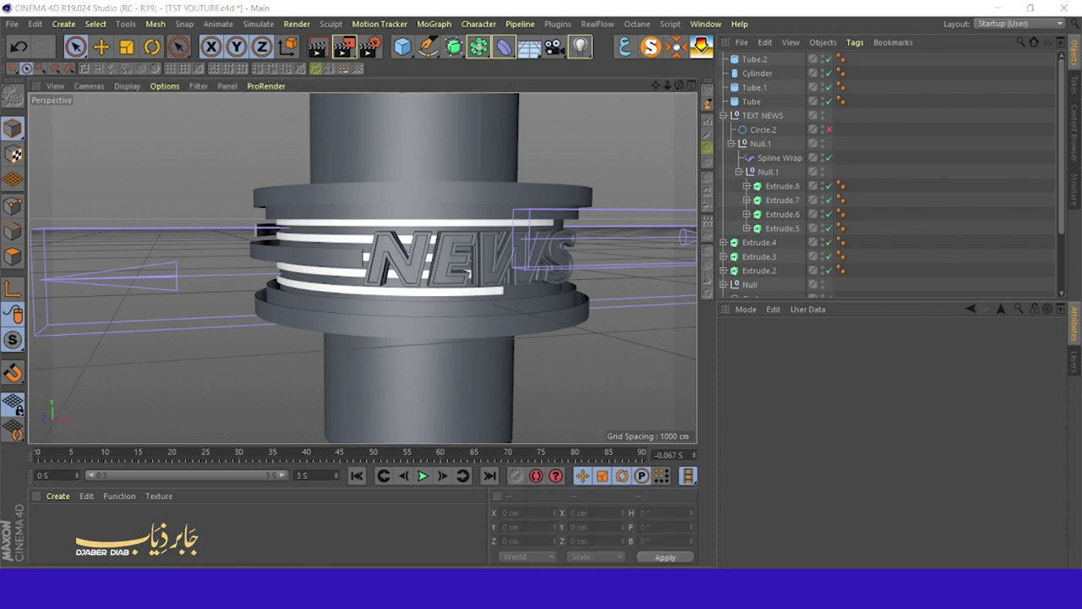
Step: Ctrl-drag a copy of the sleeve below the rings to -273.2 cm Y
click(412, 192)
ctrl+drag(380, 115, 383, 355)
scroll(406, 214, down, 3)
scroll(406, 214, down, 2)
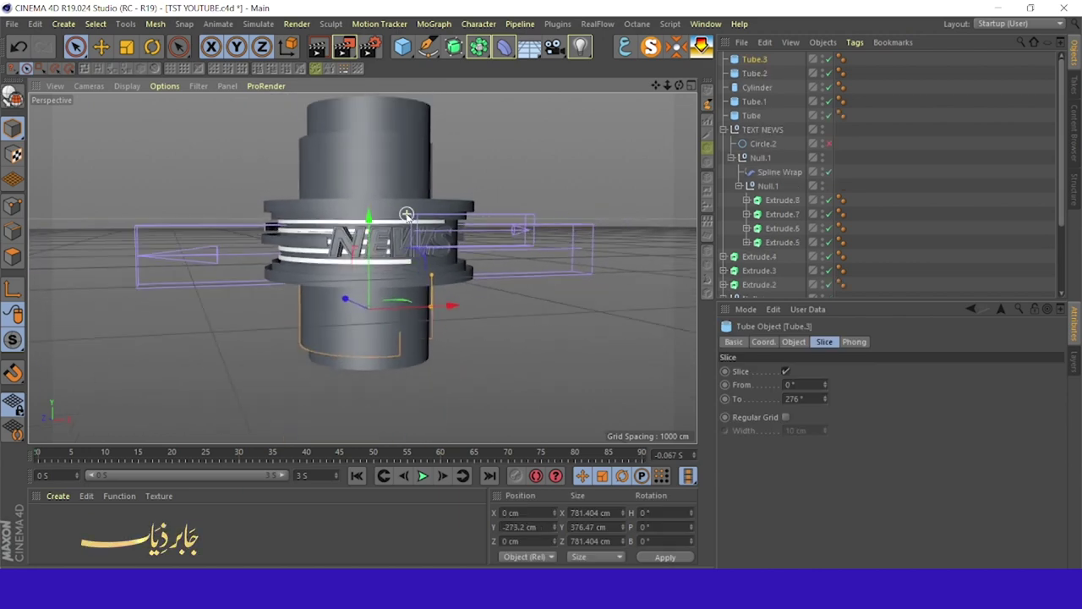
alt+drag(407, 214, 372, 245)
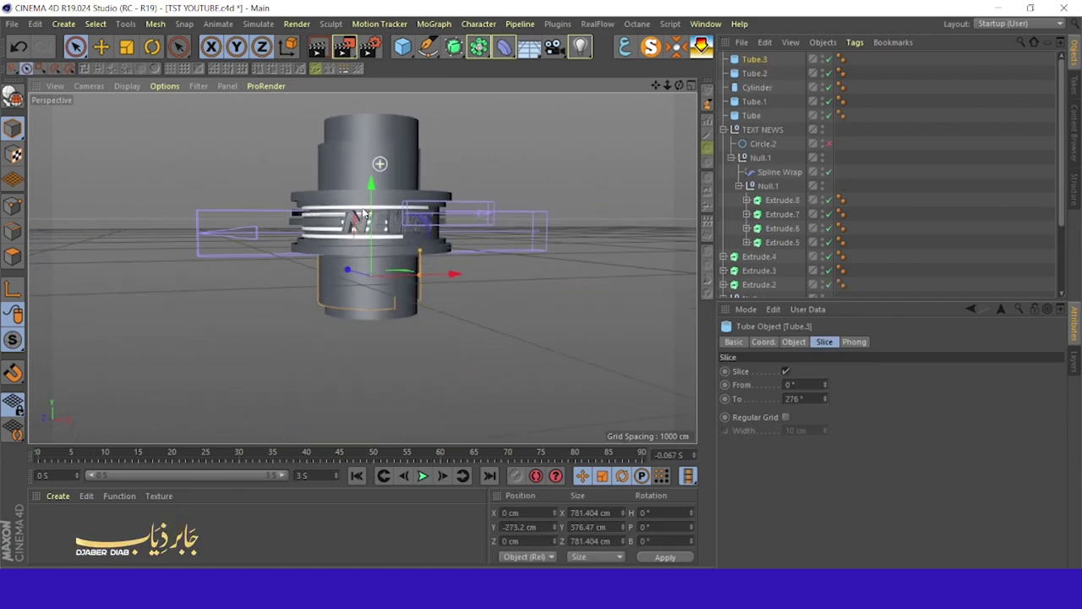
scroll(759, 150, down, 3)
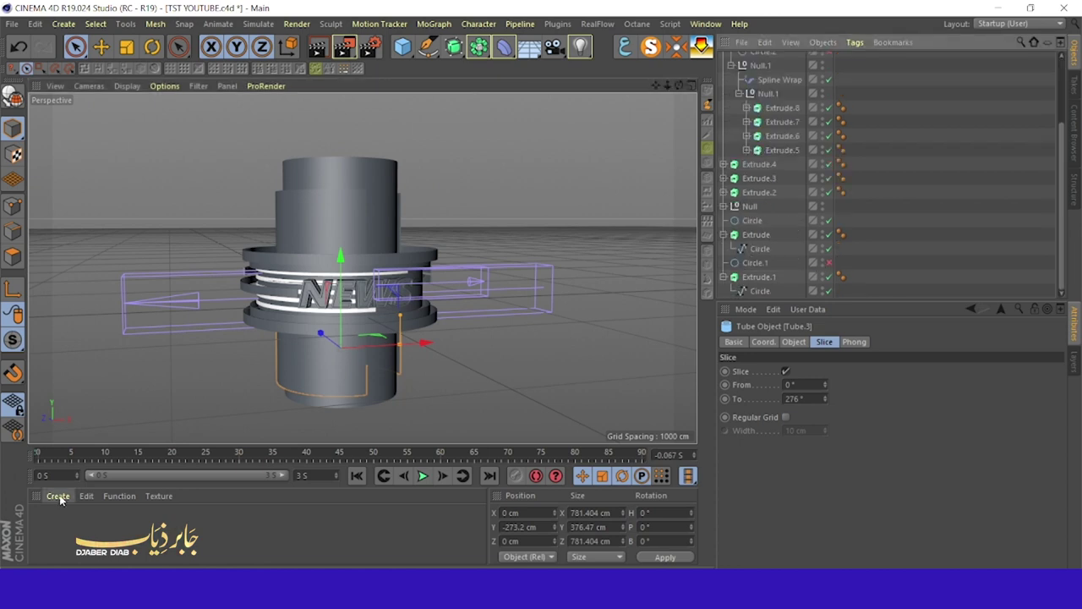
Step: Isolate the TEXT NEWS group with Magic Solo
click(723, 129)
scroll(364, 288, up, 3)
click(763, 129)
click(650, 46)
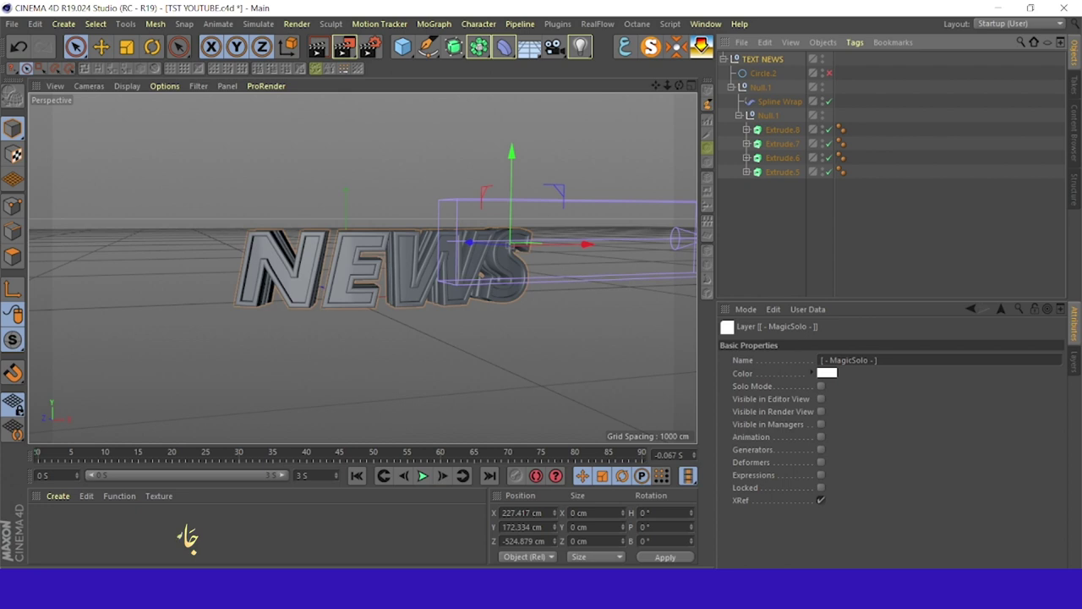
Step: Create a white Octane material and apply it to the NEWS letters
click(58, 496)
click(355, 358)
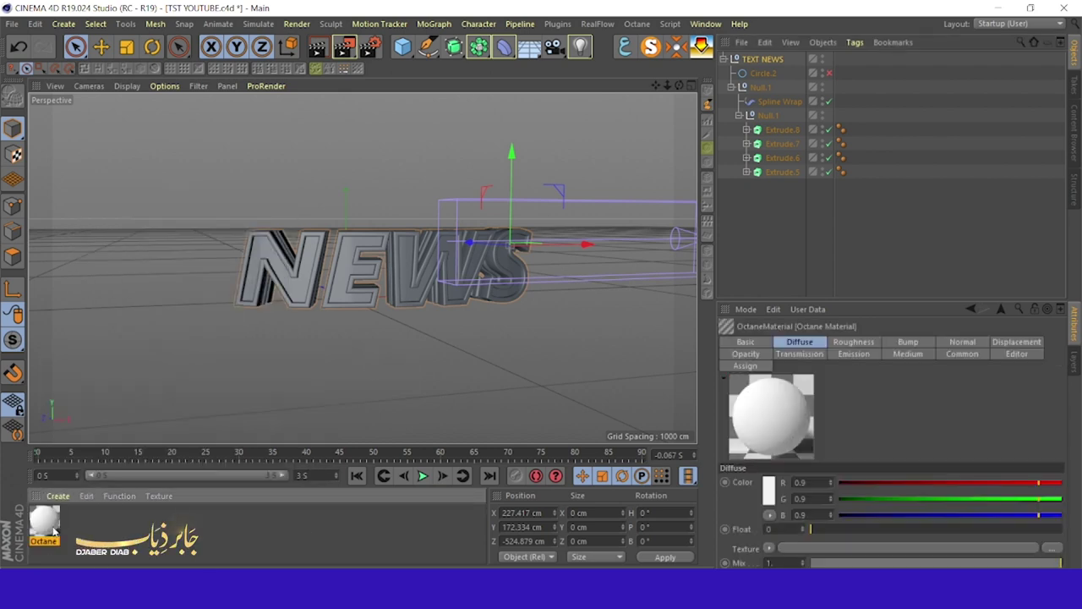
double_click(53, 530)
click(655, 95)
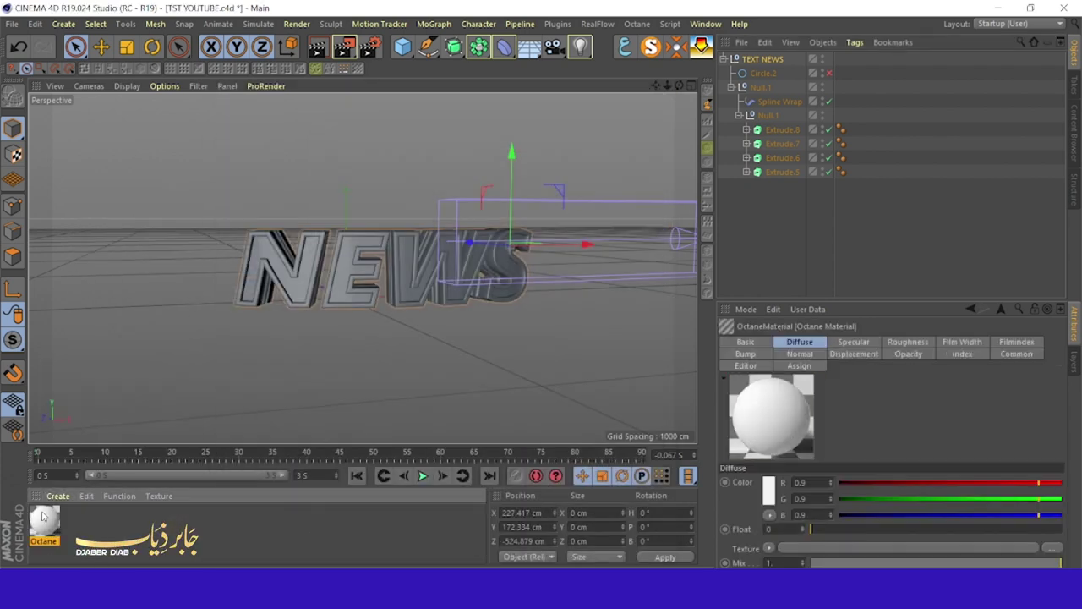
drag(43, 520, 381, 271)
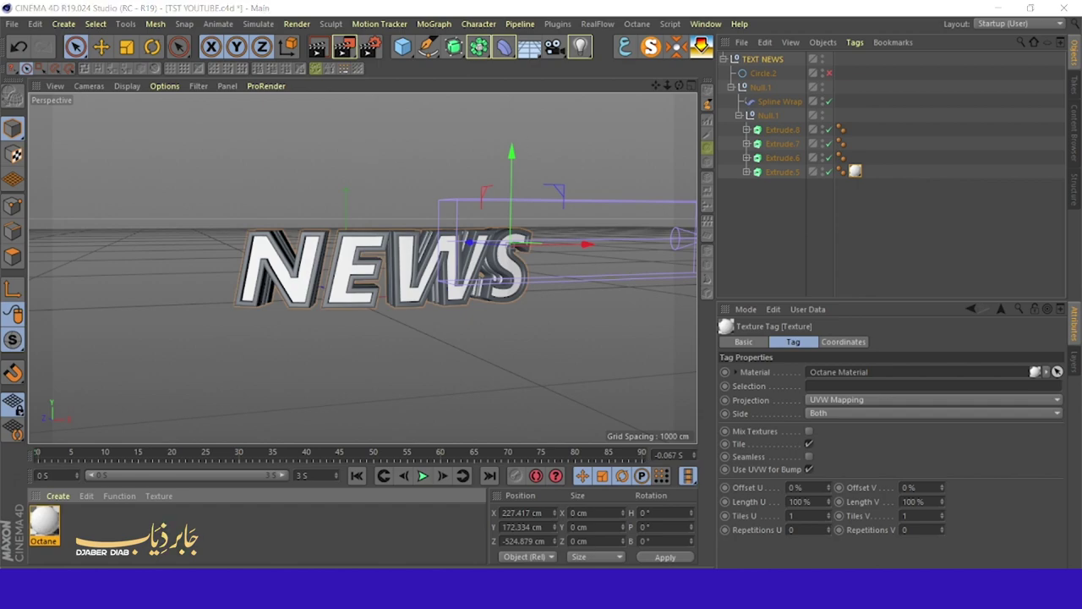
scroll(539, 276, up, 2)
scroll(479, 225, up, 3)
scroll(363, 270, up, 2)
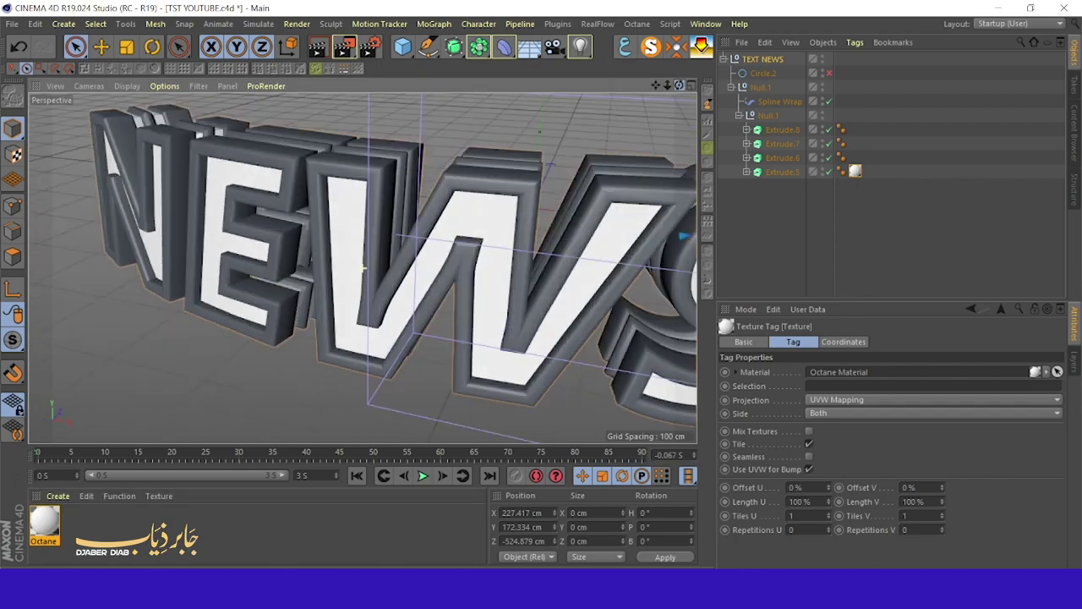
alt+drag(364, 270, 181, 508)
Step: Create a second Octane material with an RgbSpectrum node wired to Diffuse
click(57, 496)
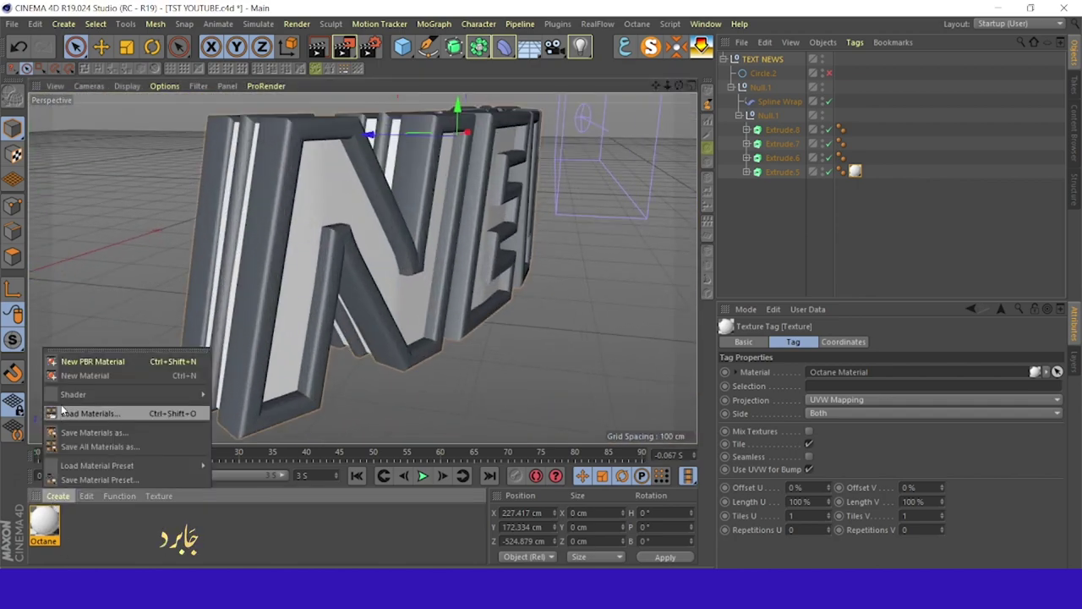
click(363, 361)
double_click(78, 520)
click(250, 263)
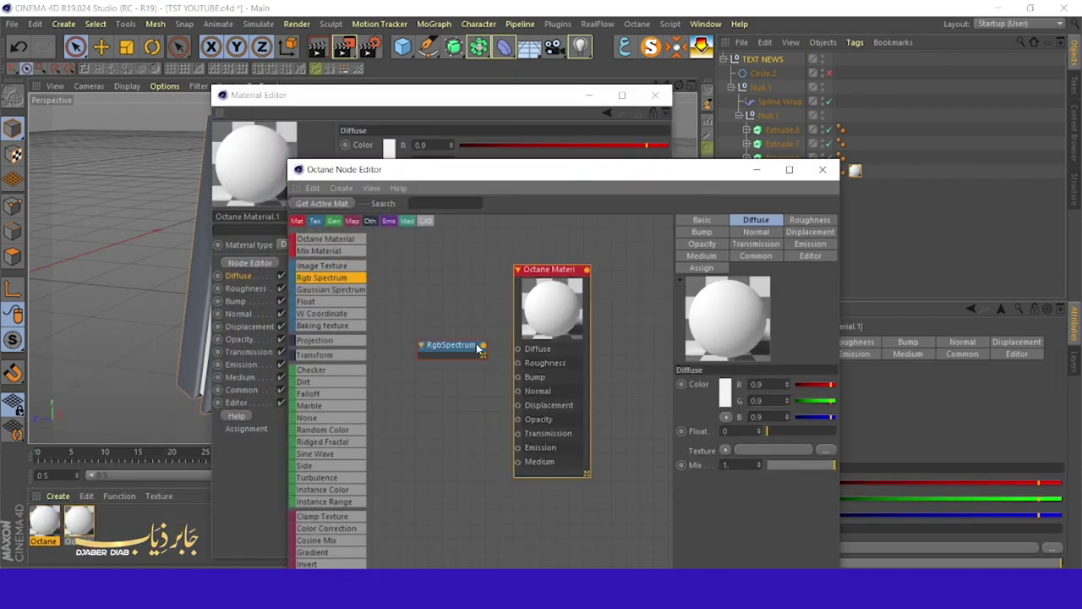
drag(479, 345, 518, 348)
Step: Make the RgbSpectrum red, apply it to the letter outlines, and download a library wood material
click(723, 253)
click(743, 280)
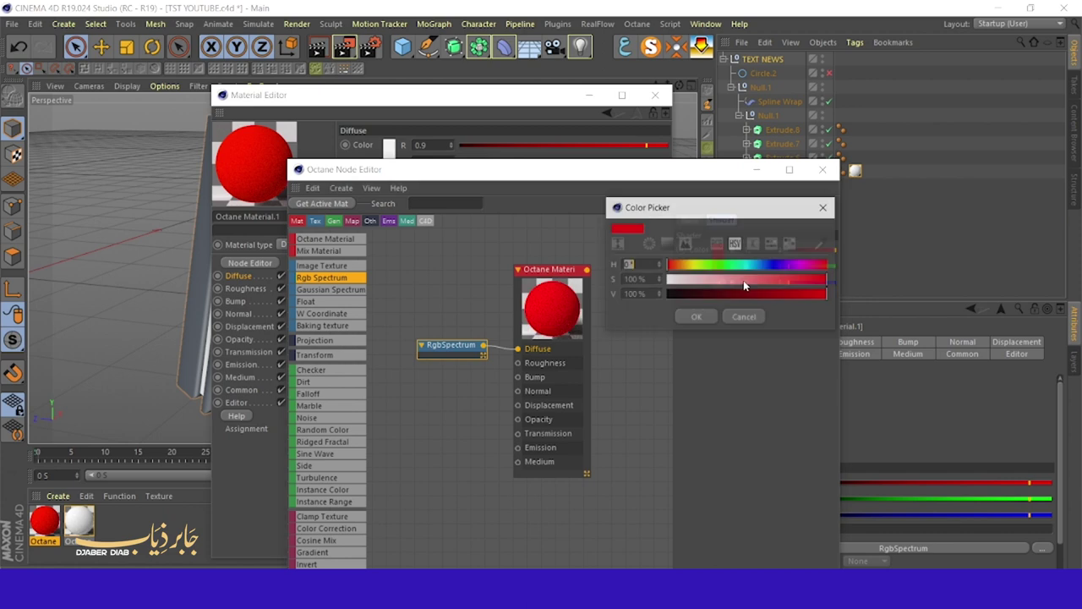
click(741, 314)
click(823, 170)
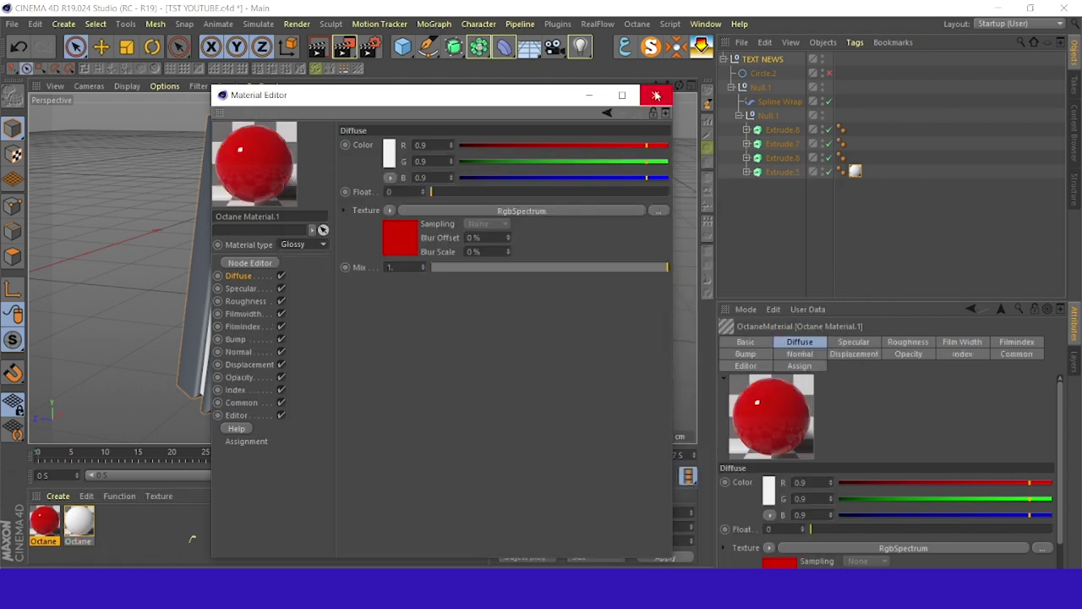
click(656, 94)
mouse_move(44, 520)
mouse_down()
mouse_move(782, 143)
mouse_move(782, 158)
mouse_up()
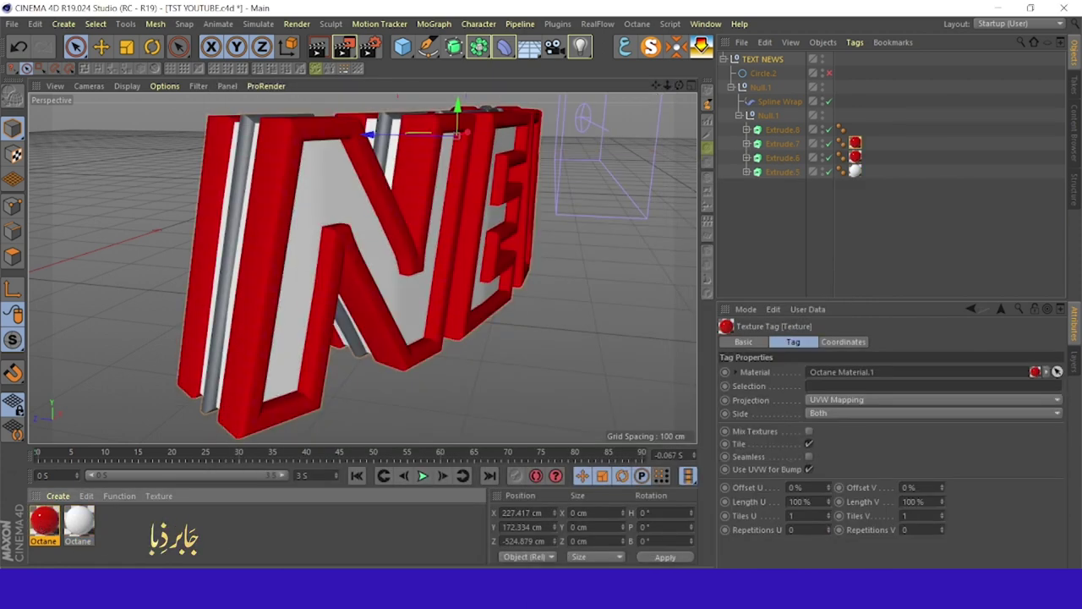
right_click(482, 378)
click(513, 387)
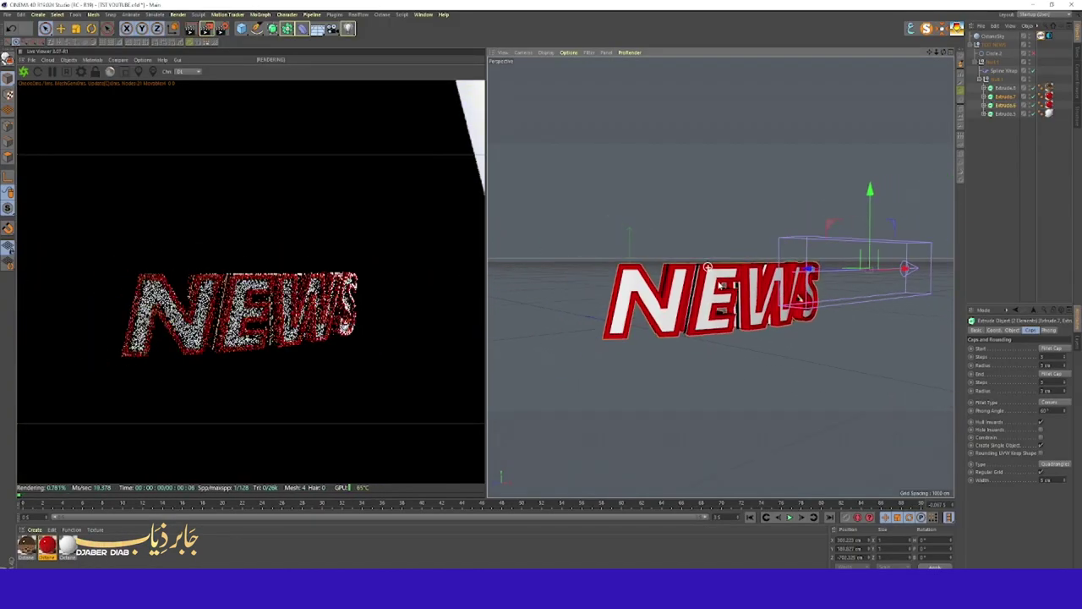
Step: Replace a mistakenly added area light with an Octane light aimed at the NEWS text
alt+drag(718, 286, 802, 346)
click(69, 60)
click(126, 88)
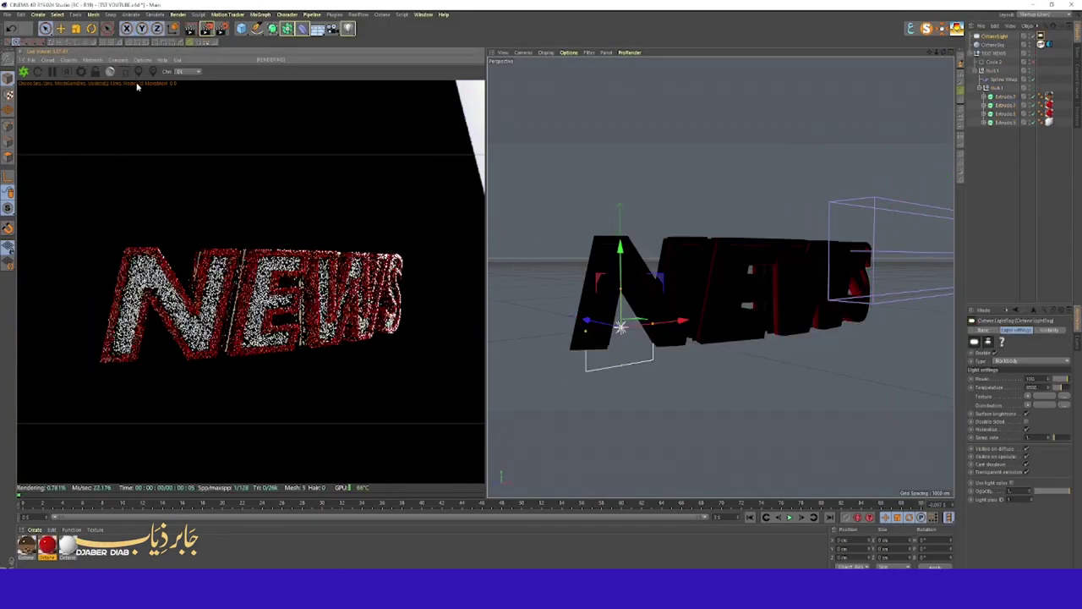
key(Delete)
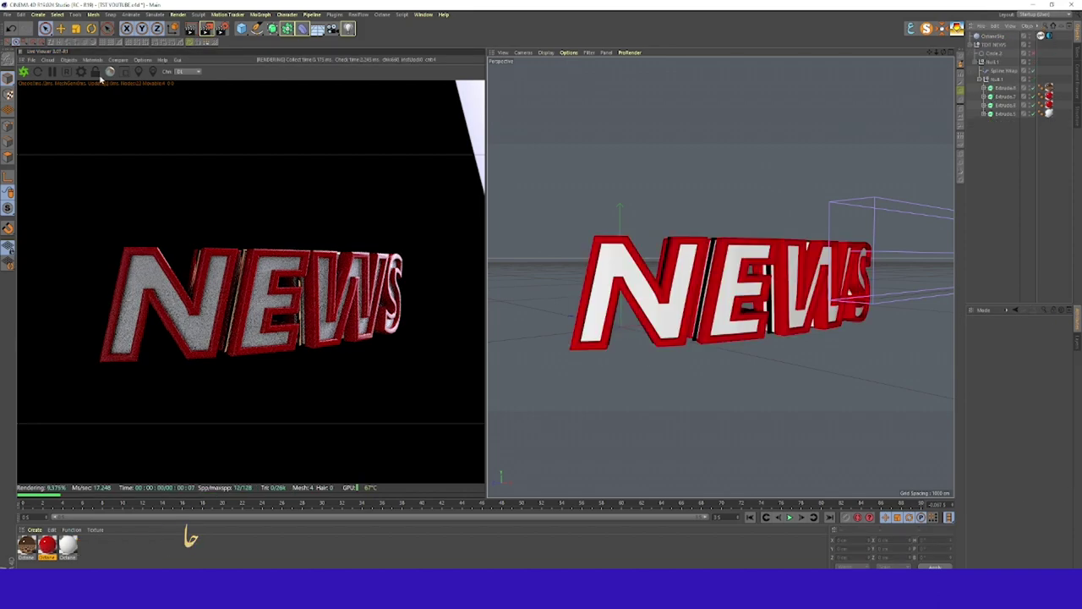
click(69, 60)
click(106, 122)
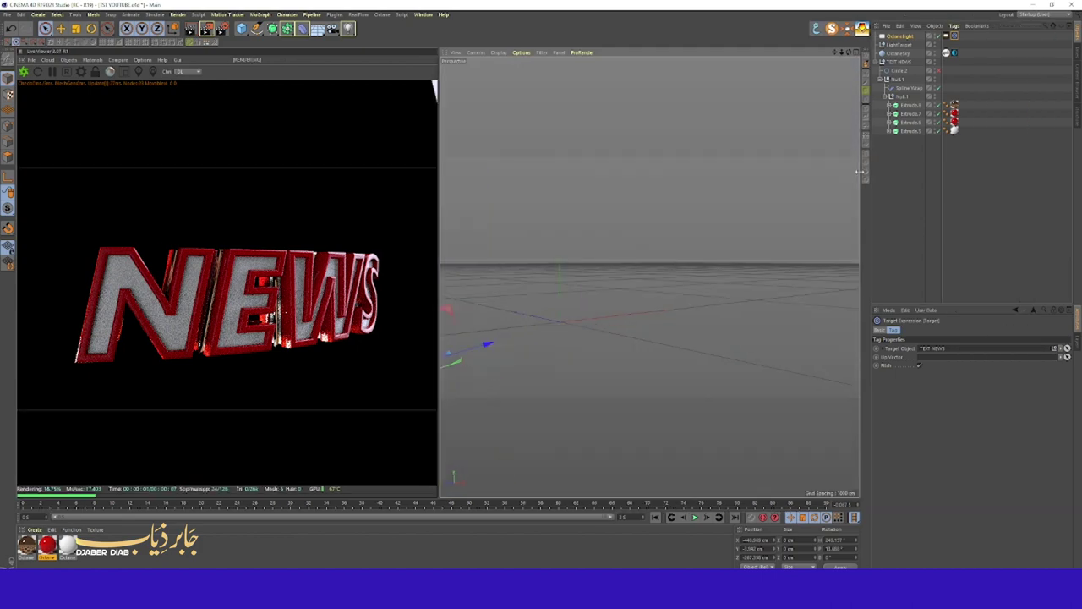
Step: Set the light's colour temperature to white and make its own surface invisible in the render
click(935, 36)
drag(955, 388, 961, 389)
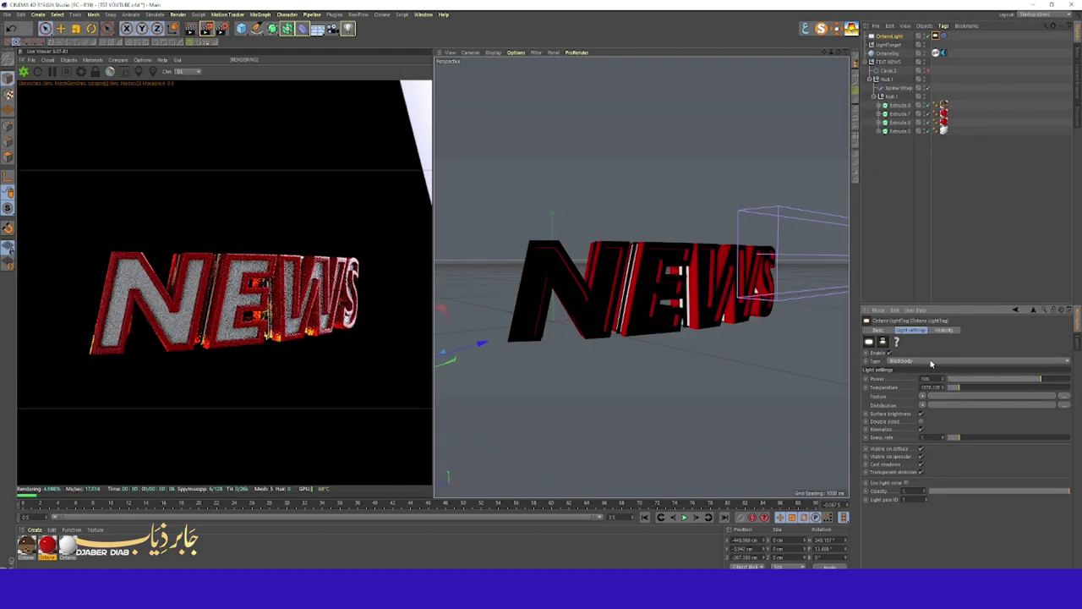
alt+drag(553, 374, 507, 381)
alt+drag(451, 290, 592, 355)
mouse_move(961, 390)
mouse_down()
mouse_move(1004, 390)
mouse_move(961, 389)
mouse_up()
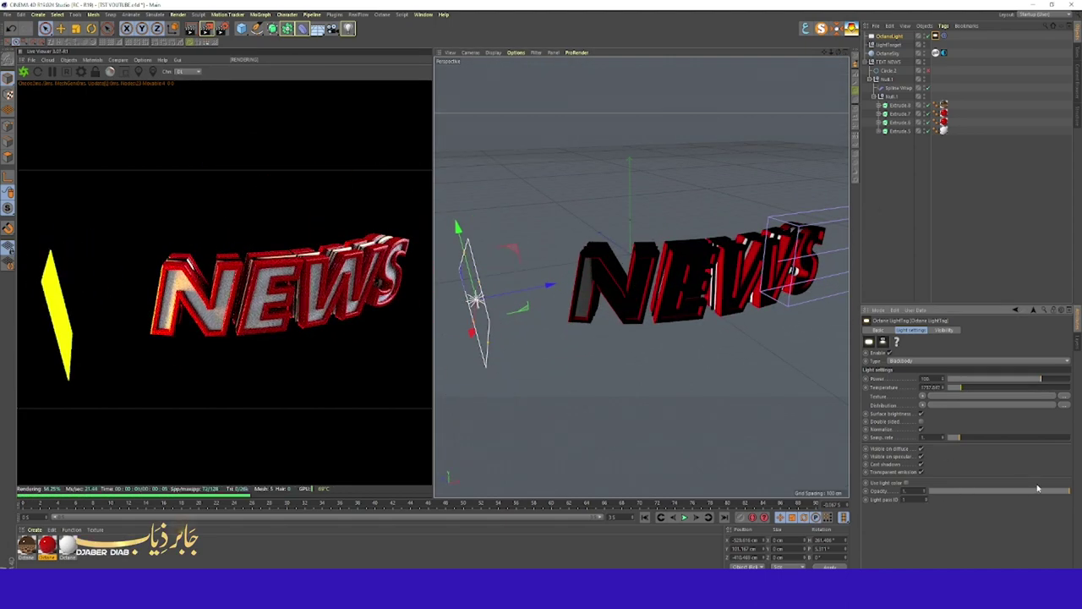
drag(1024, 489, 920, 496)
Step: Raise and aim the light at the text, and tint it cyan with an RGB Spectrum texture
drag(490, 328, 616, 396)
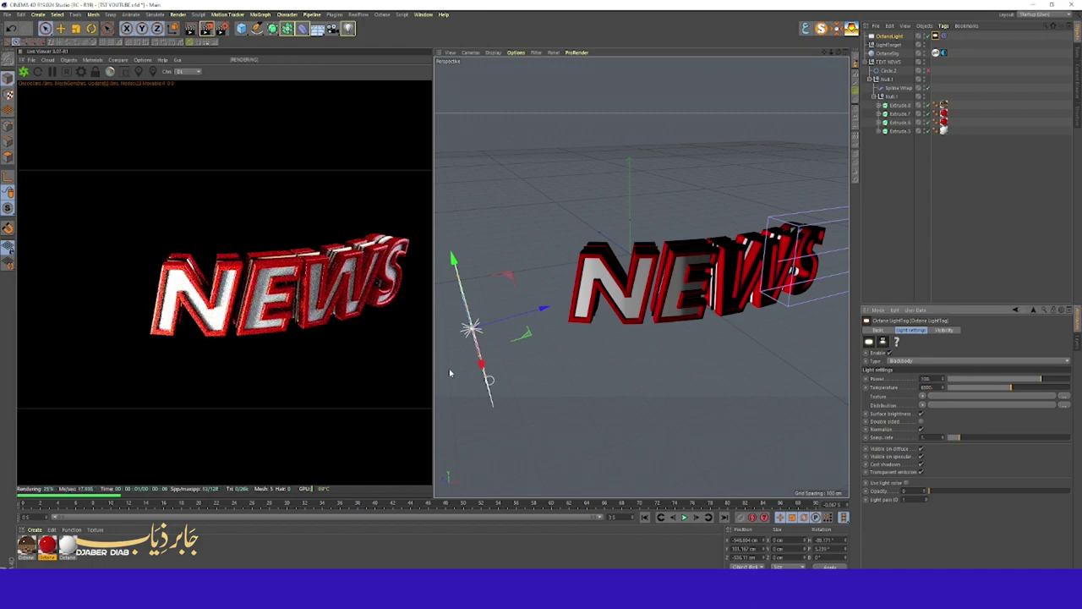
drag(511, 390, 709, 216)
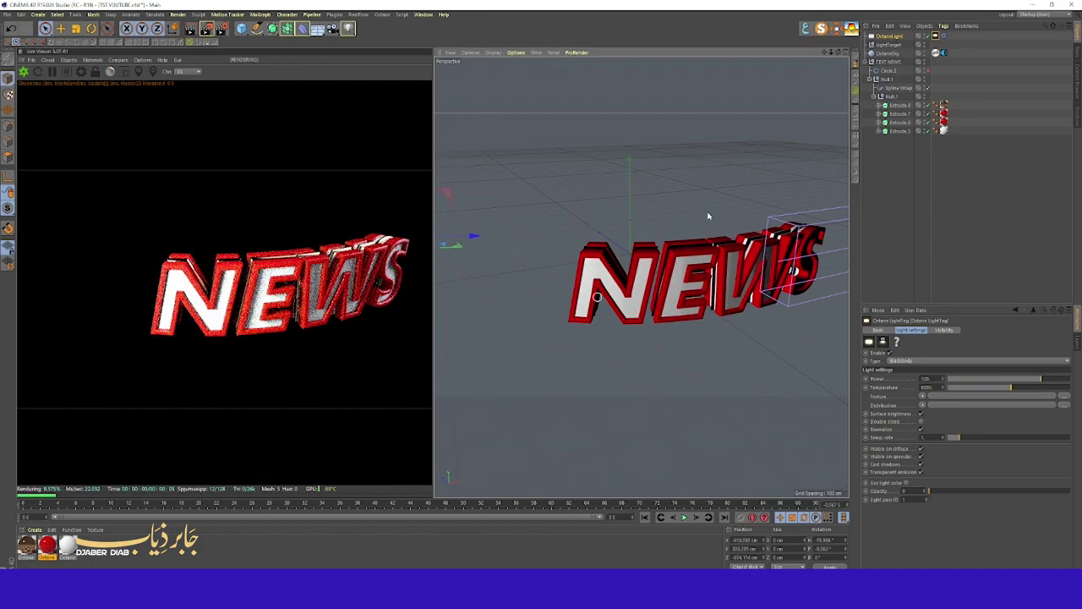
click(923, 396)
mouse_move(937, 327)
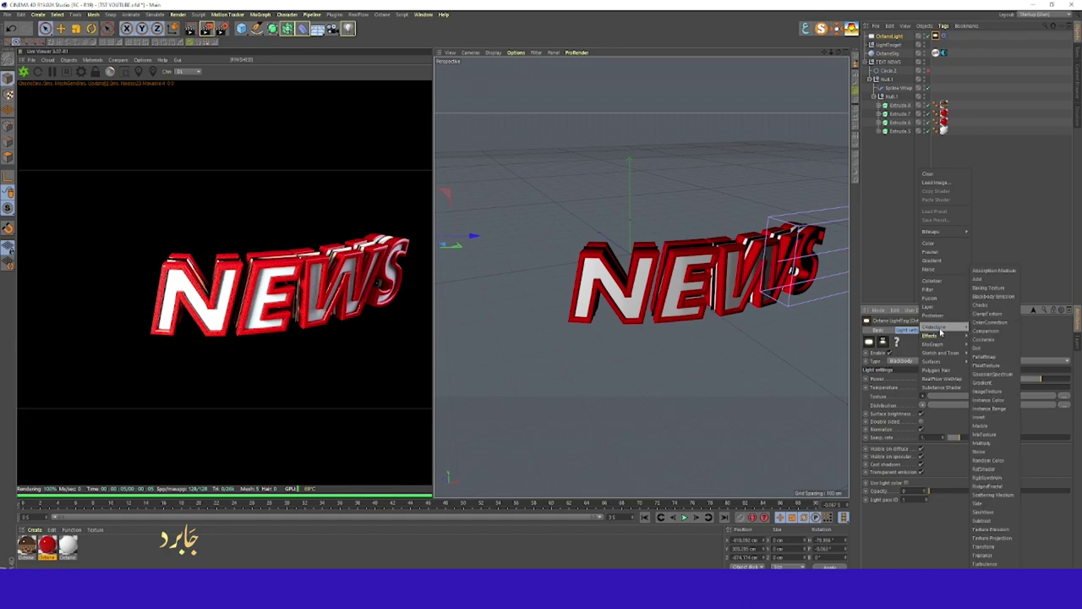
click(999, 486)
click(887, 355)
click(905, 338)
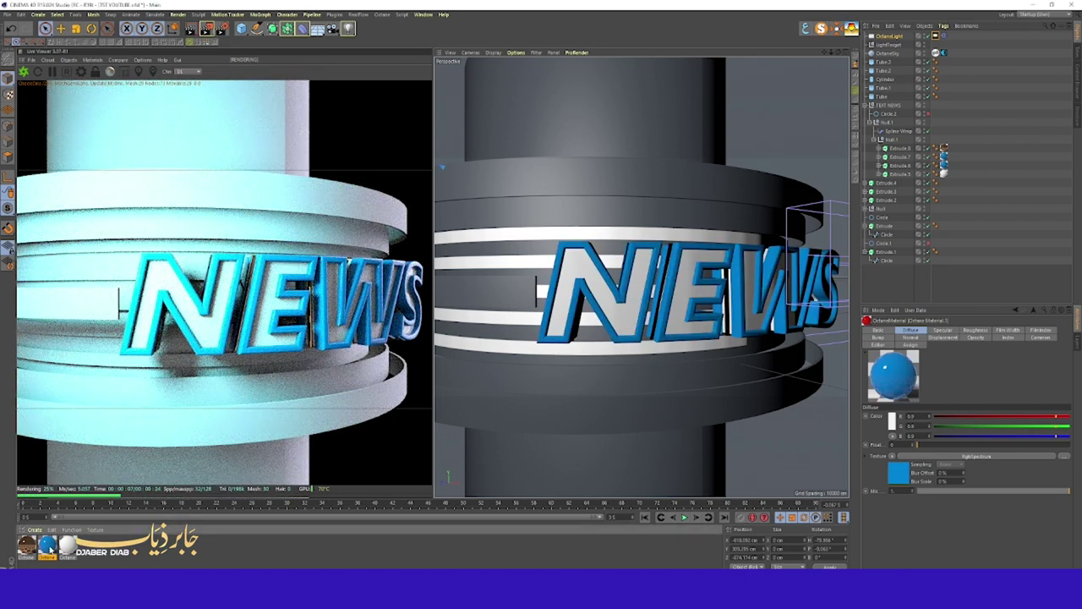
Step: Darken the blue Octane material's RgbSpectrum colour in the Node Editor
double_click(28, 545)
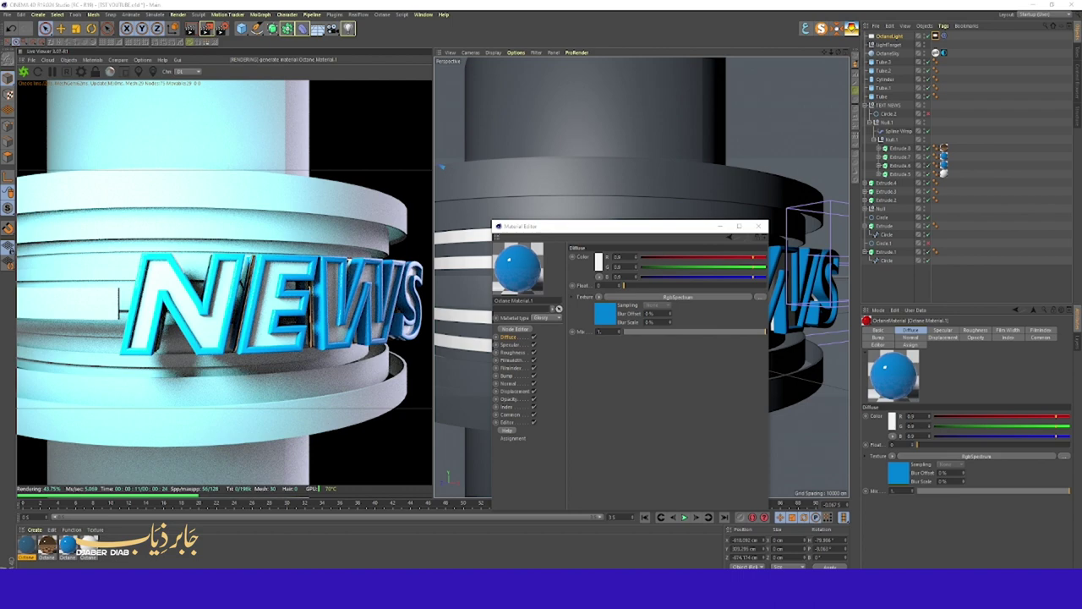
click(517, 328)
click(713, 414)
click(873, 360)
click(857, 372)
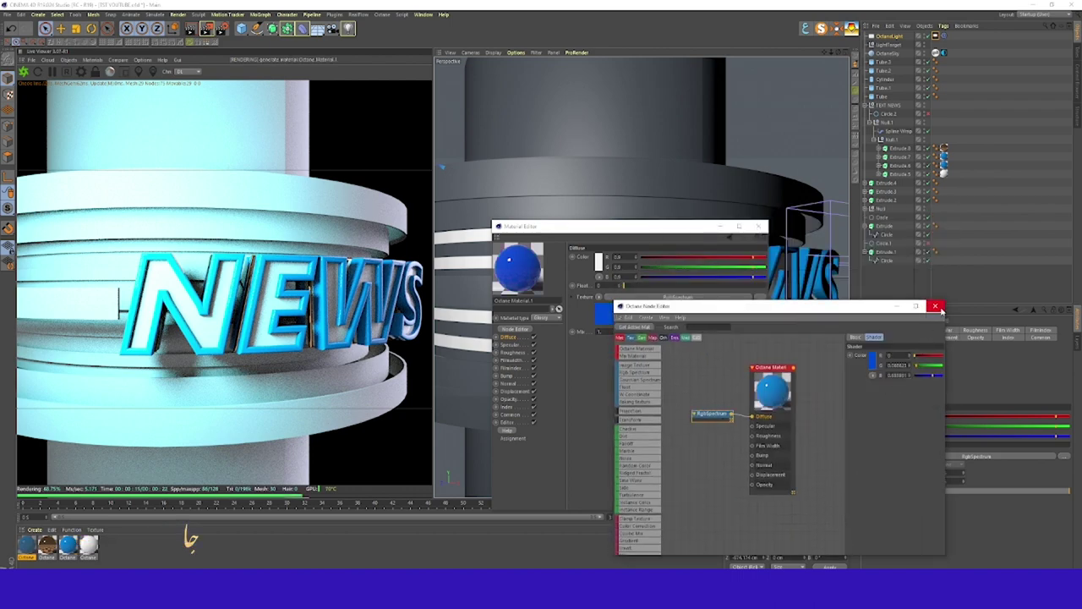
click(937, 307)
click(759, 227)
Step: Apply blue and cyan materials to the upper and lower rings, middle band, Tube and left bar
drag(28, 545, 508, 304)
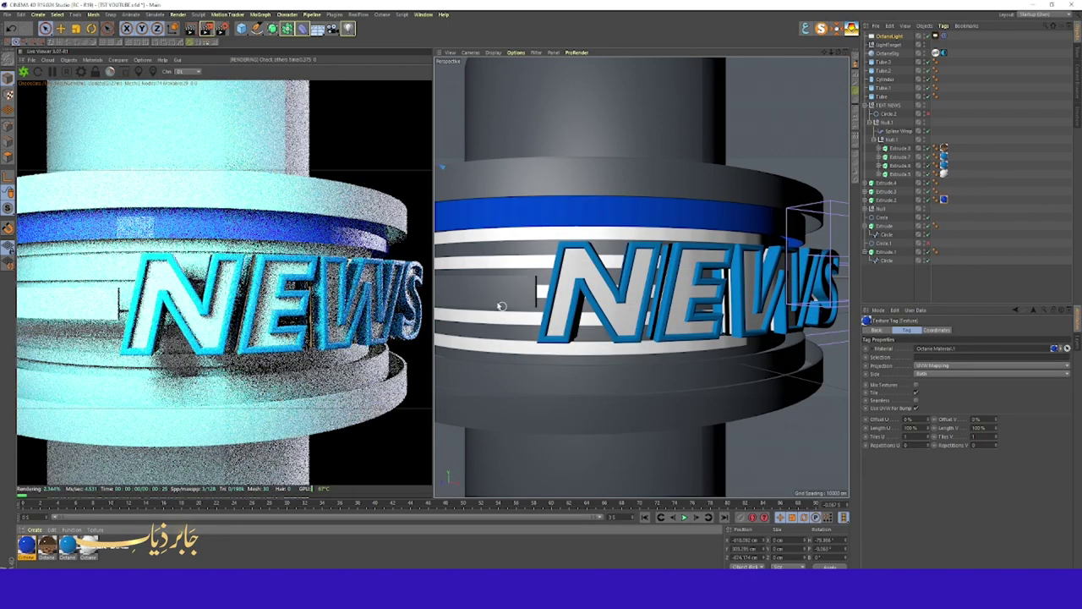
drag(28, 545, 527, 368)
drag(83, 543, 500, 415)
drag(83, 543, 490, 181)
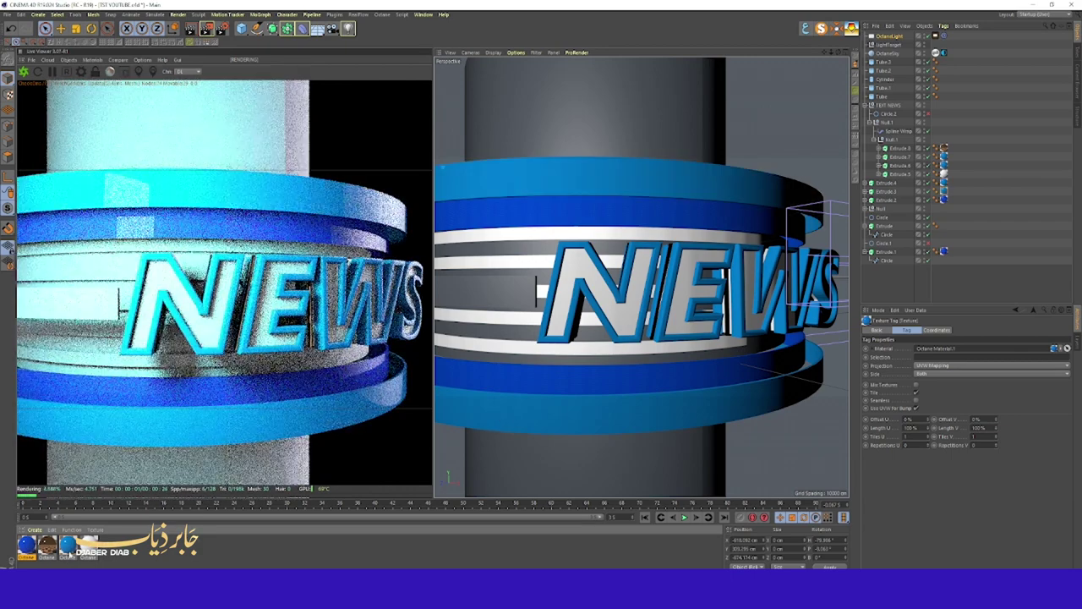
drag(903, 218, 896, 226)
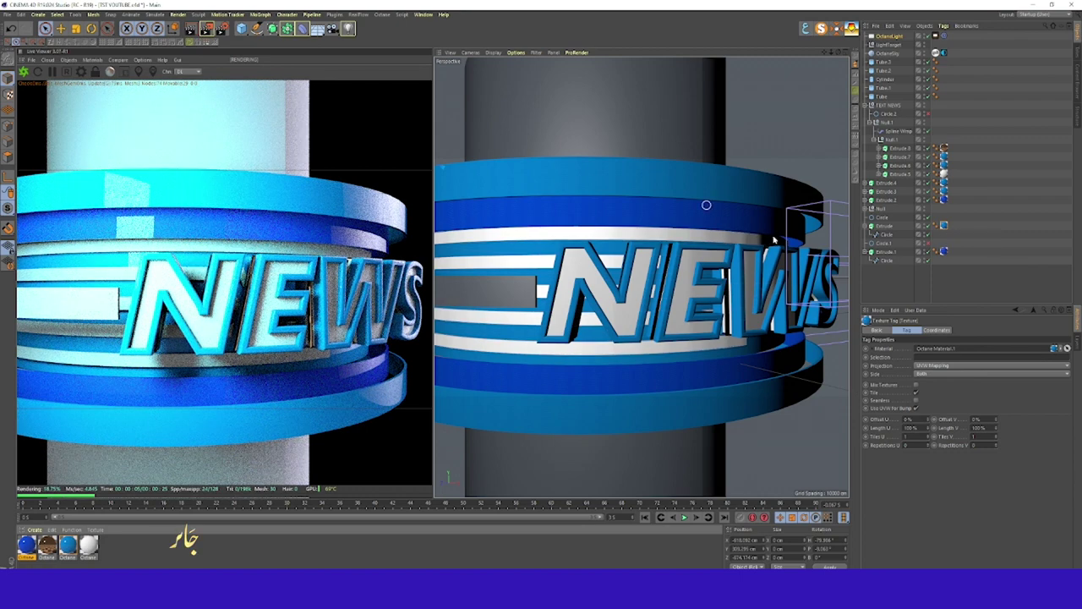
drag(487, 292, 491, 292)
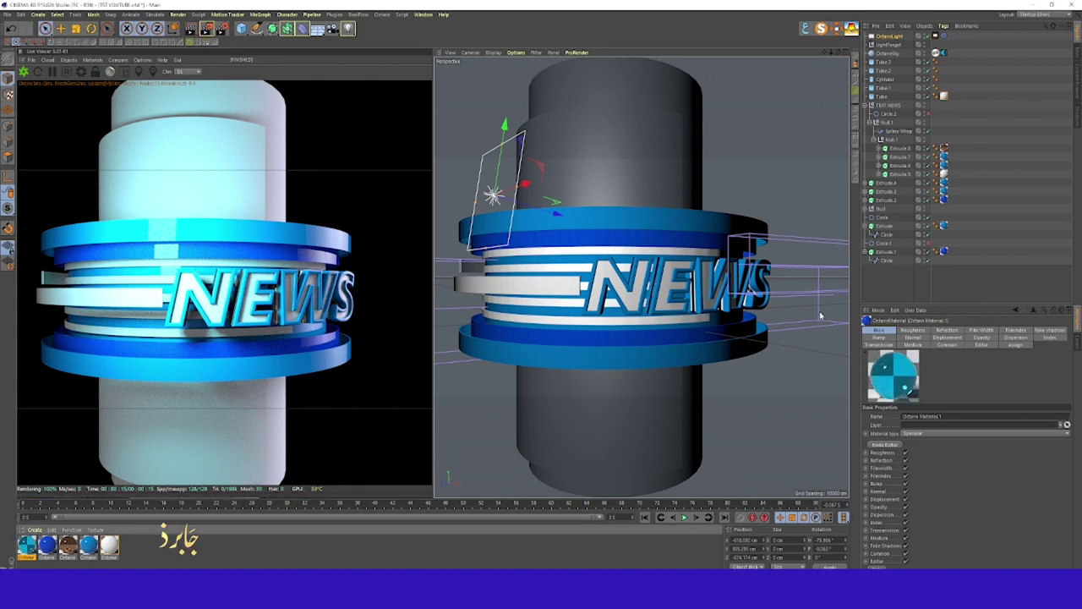
drag(26, 544, 525, 283)
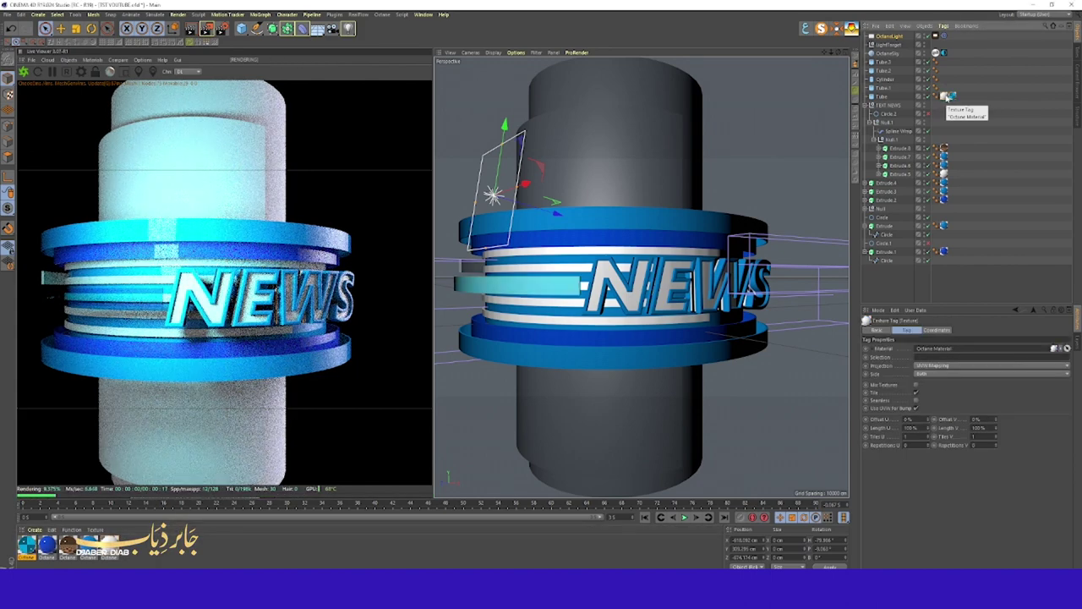
Step: Check the texture tag and Tube.1's radius and segment settings, then reframe the set
click(944, 96)
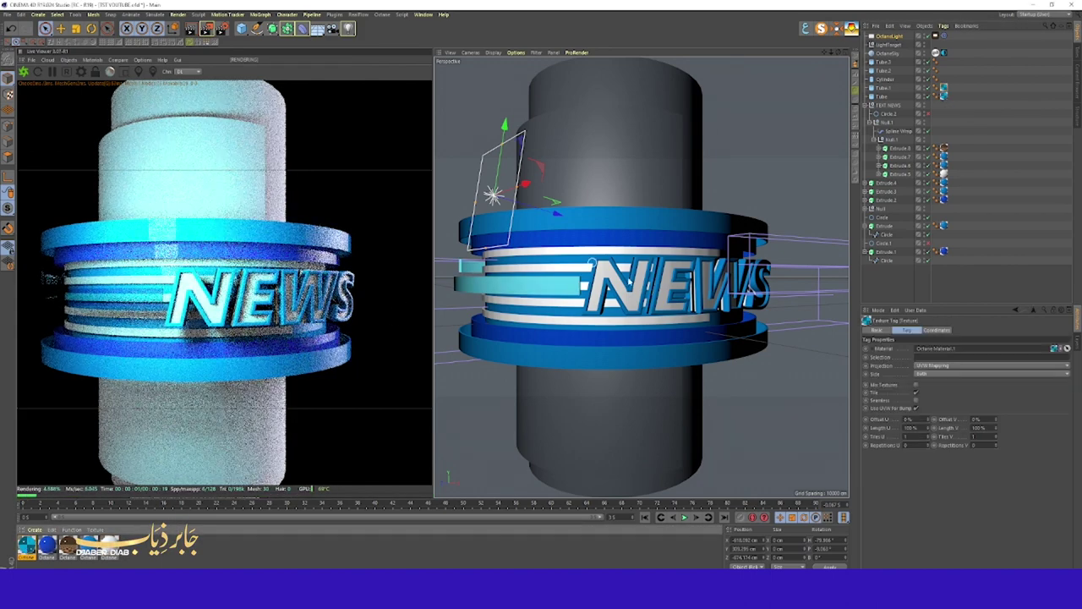
click(888, 87)
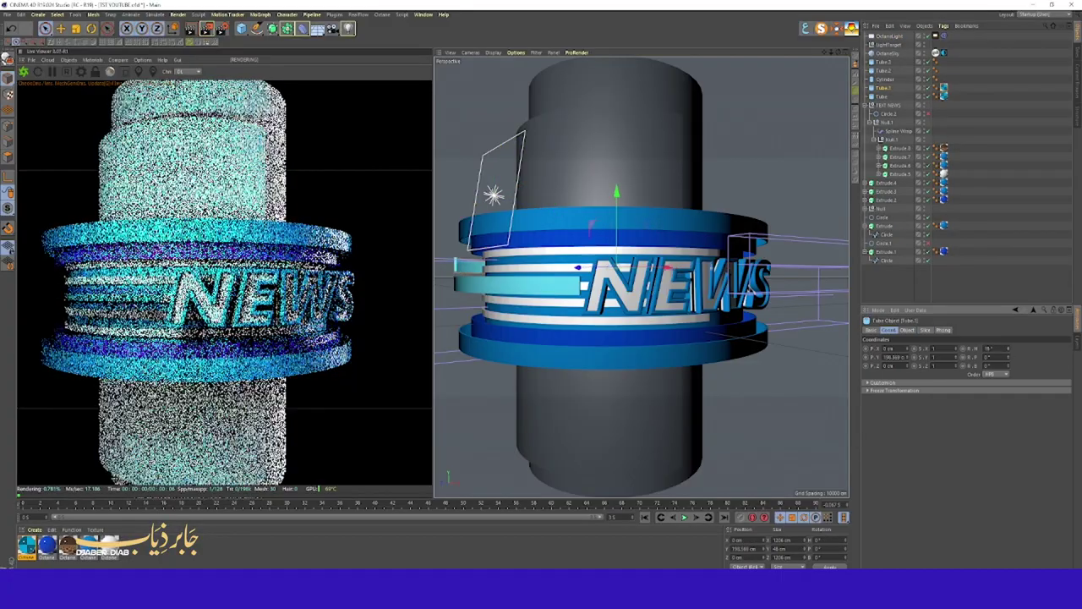
click(907, 329)
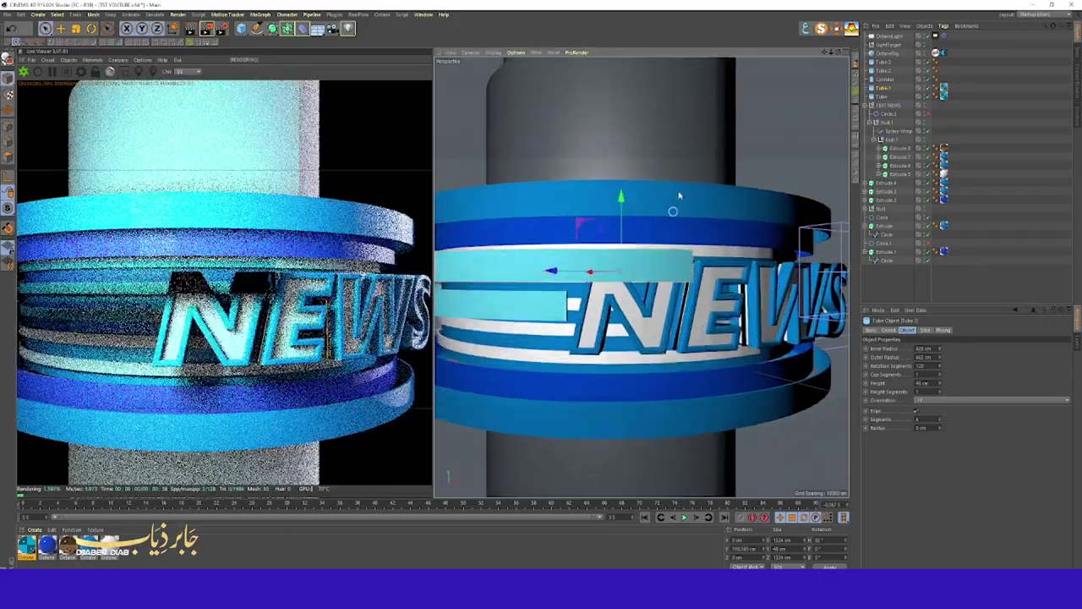
alt+drag(589, 252, 507, 254)
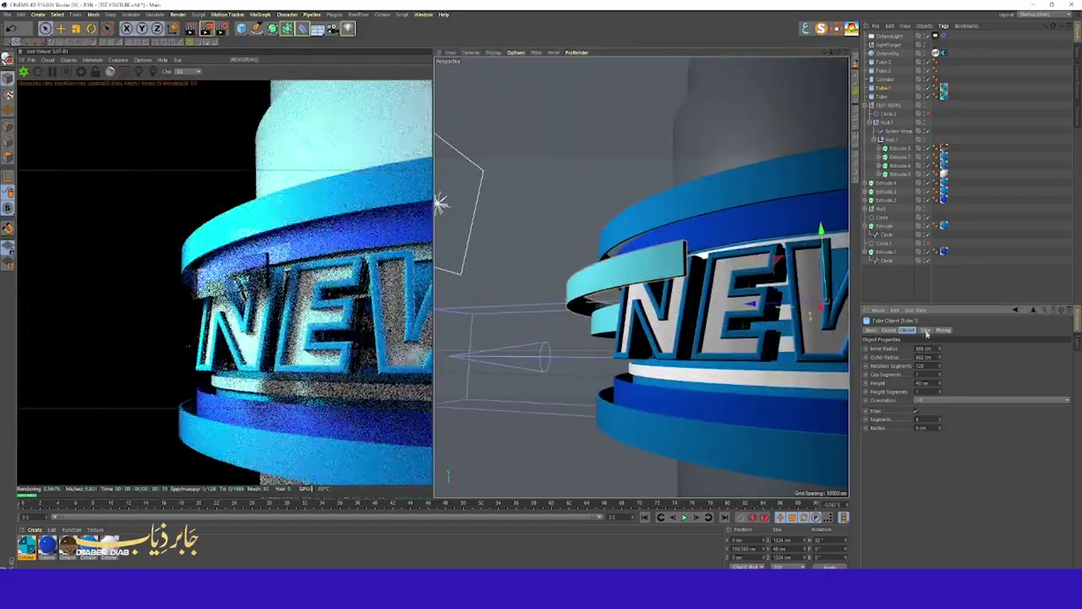
mouse_move(643, 338)
alt+mouse_down()
mouse_move(702, 355)
mouse_move(654, 319)
alt+mouse_up()
scroll(707, 363, up, 3)
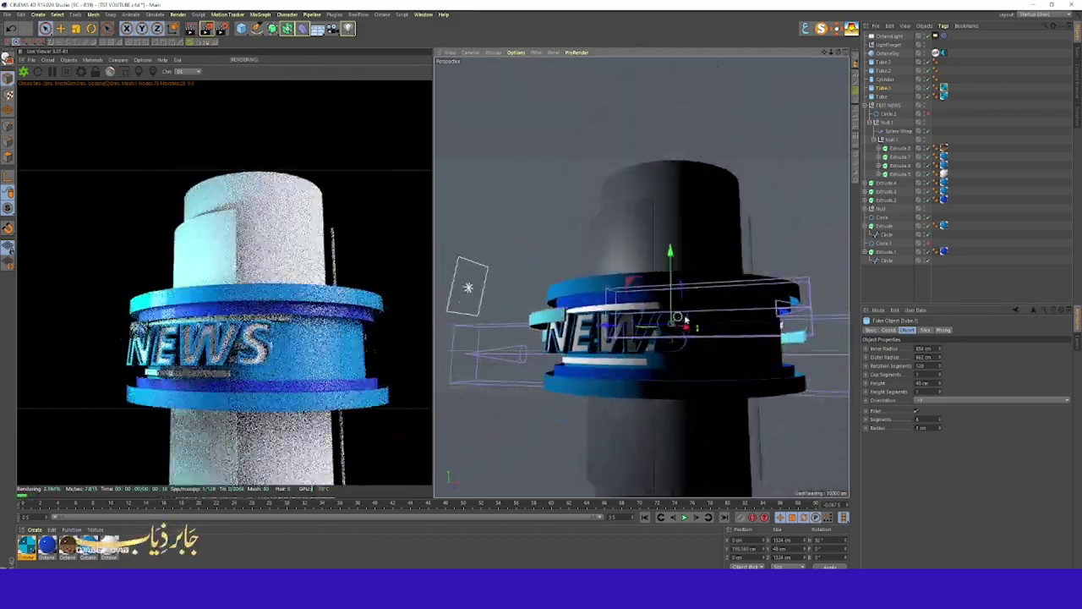
alt+drag(654, 320, 677, 315)
Step: Give the lower tube light blue and the tall cylinder and inner panel blue materials
drag(46, 546, 625, 431)
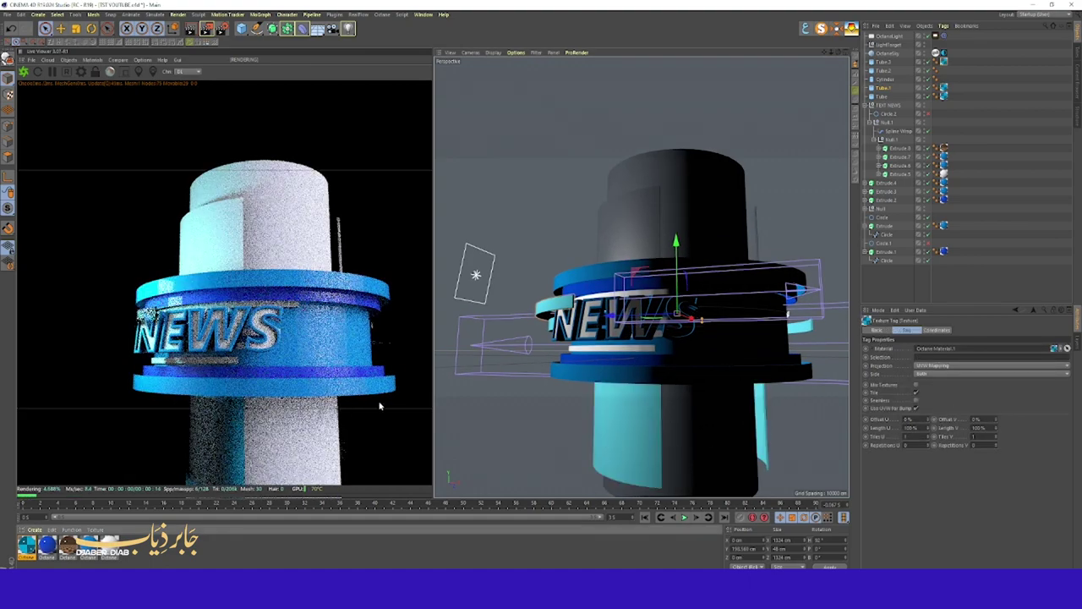
mouse_move(27, 545)
mouse_down()
mouse_move(693, 432)
mouse_move(854, 61)
mouse_move(643, 253)
mouse_up()
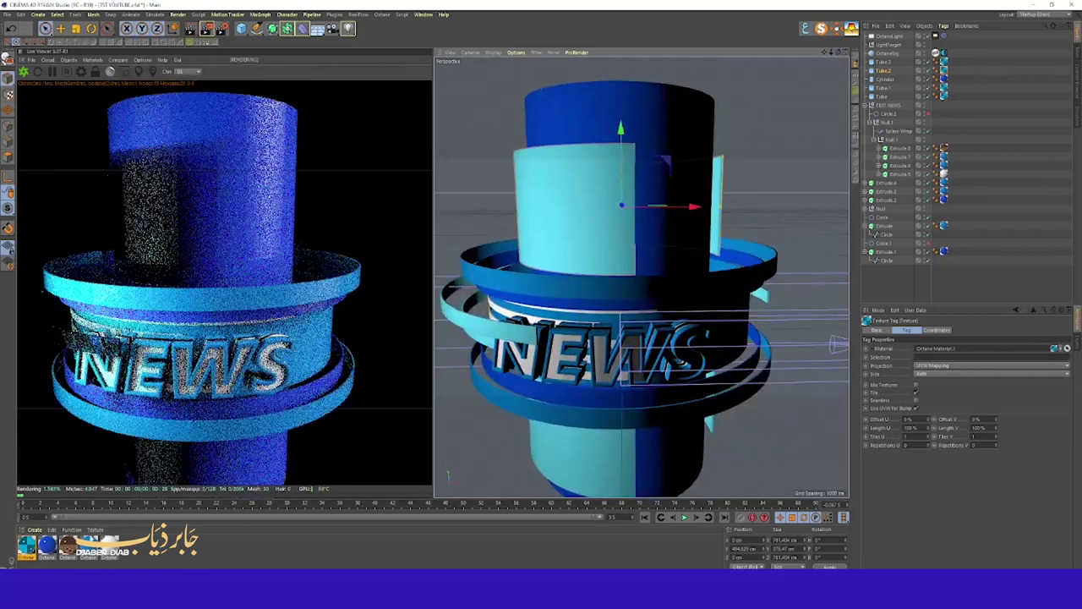
drag(68, 545, 945, 74)
click(972, 102)
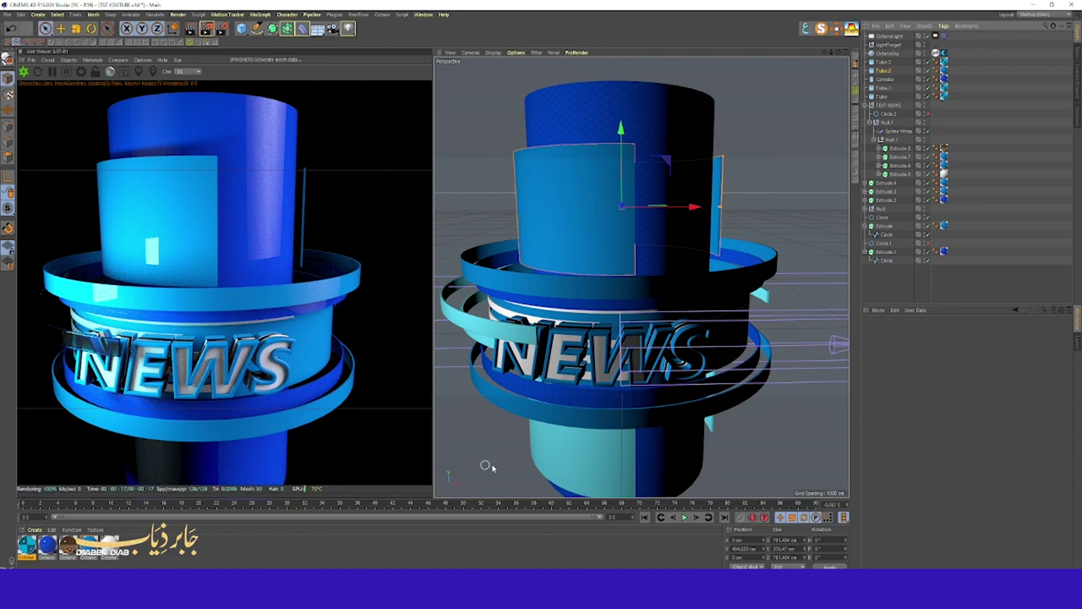
click(924, 95)
click(929, 68)
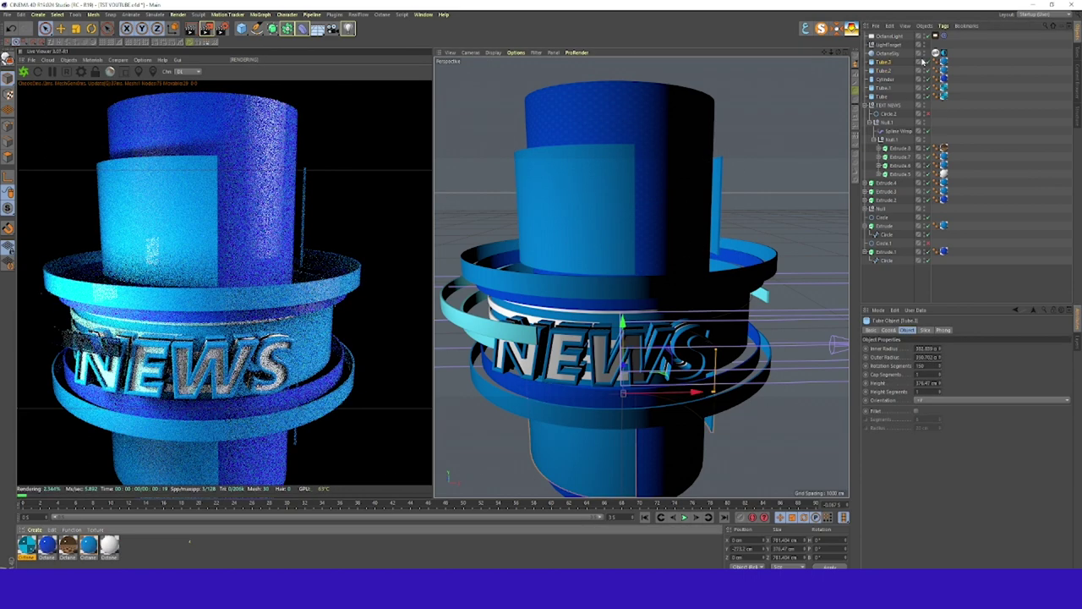
click(888, 37)
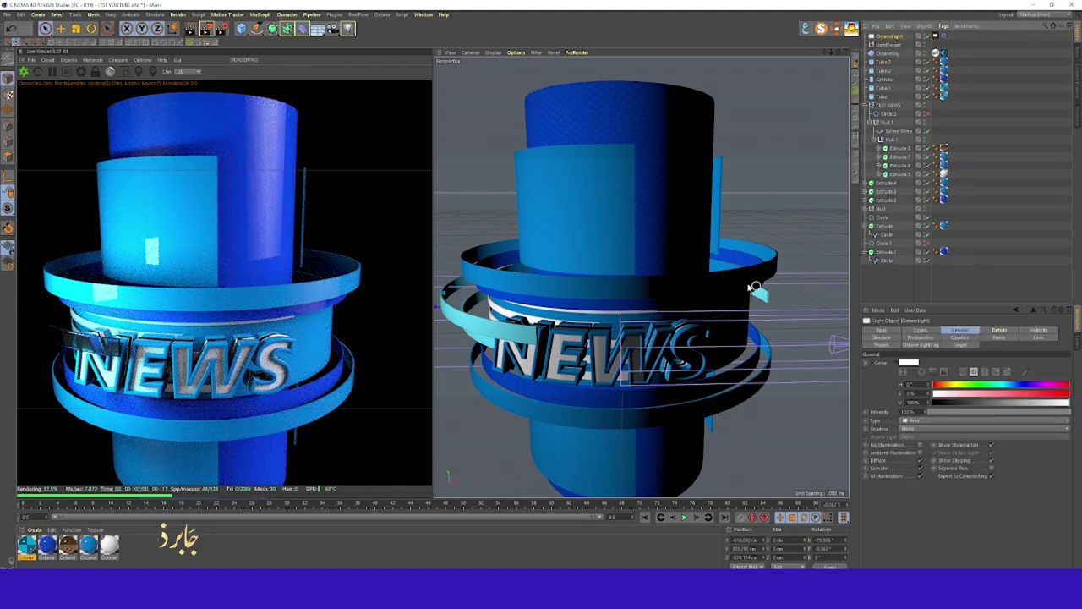
Step: Duplicate the Octane light, colour the copy yellow-orange and place it right-front of the set
scroll(797, 418, down, 3)
scroll(797, 419, up, 2)
ctrl+drag(797, 419, 675, 173)
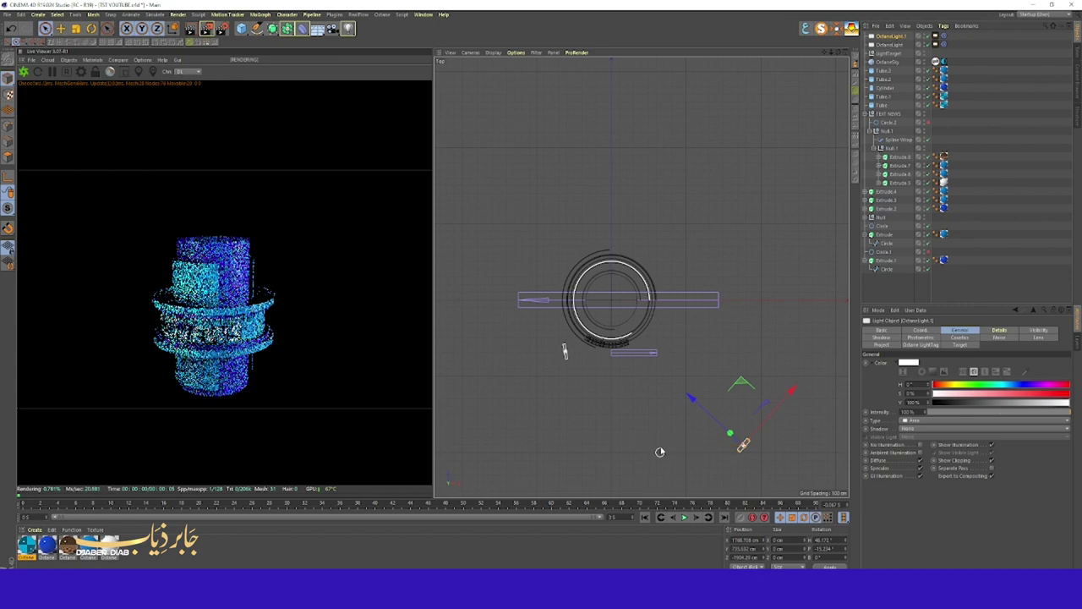
mouse_move(676, 173)
mouse_down()
mouse_move(719, 203)
mouse_move(703, 306)
mouse_move(700, 278)
mouse_up()
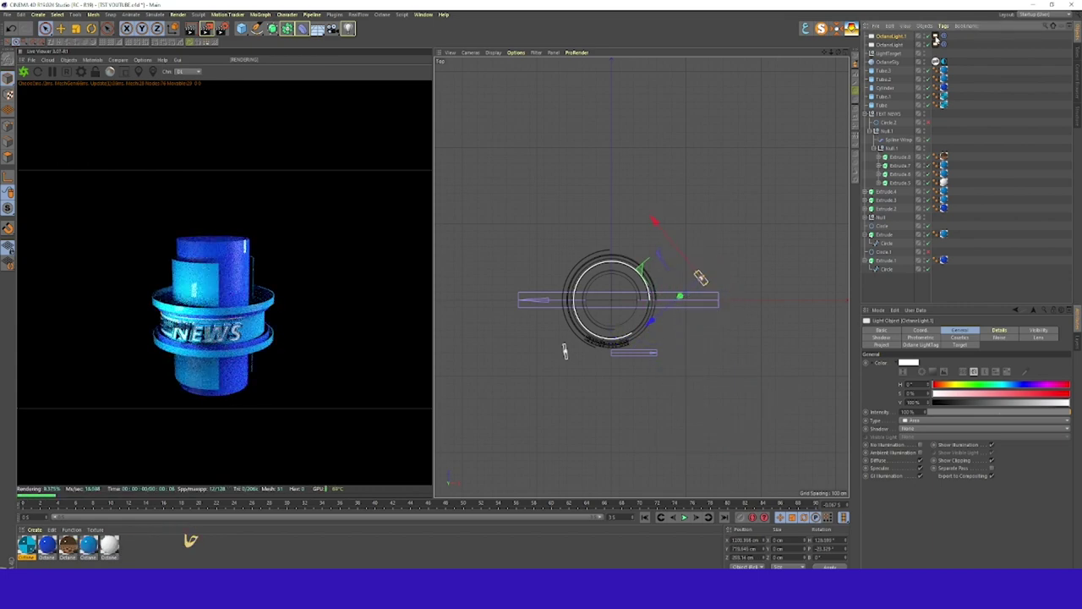
click(908, 362)
click(873, 385)
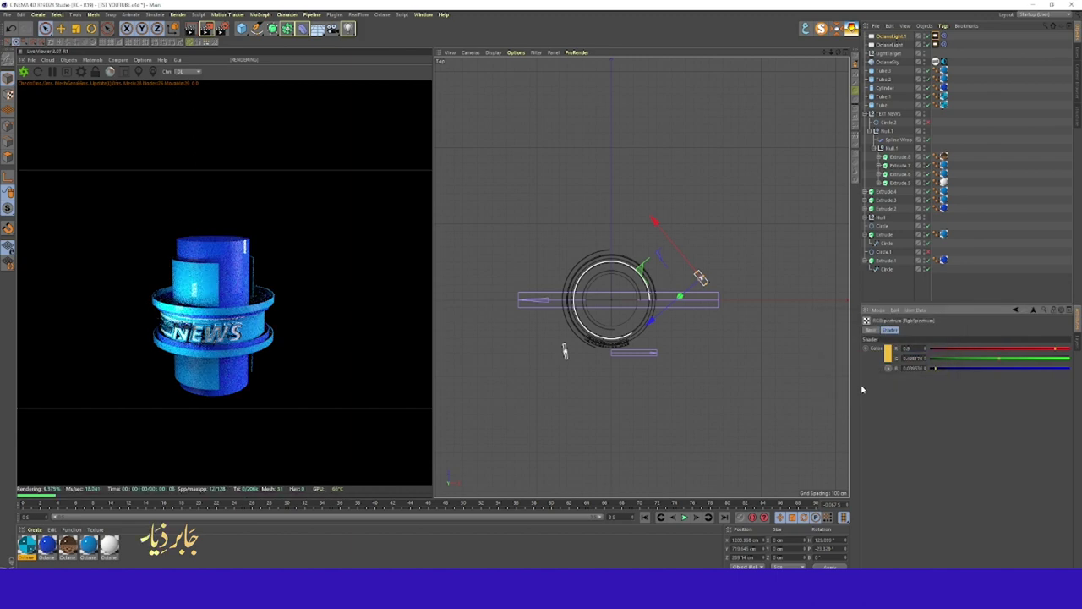
key(F4)
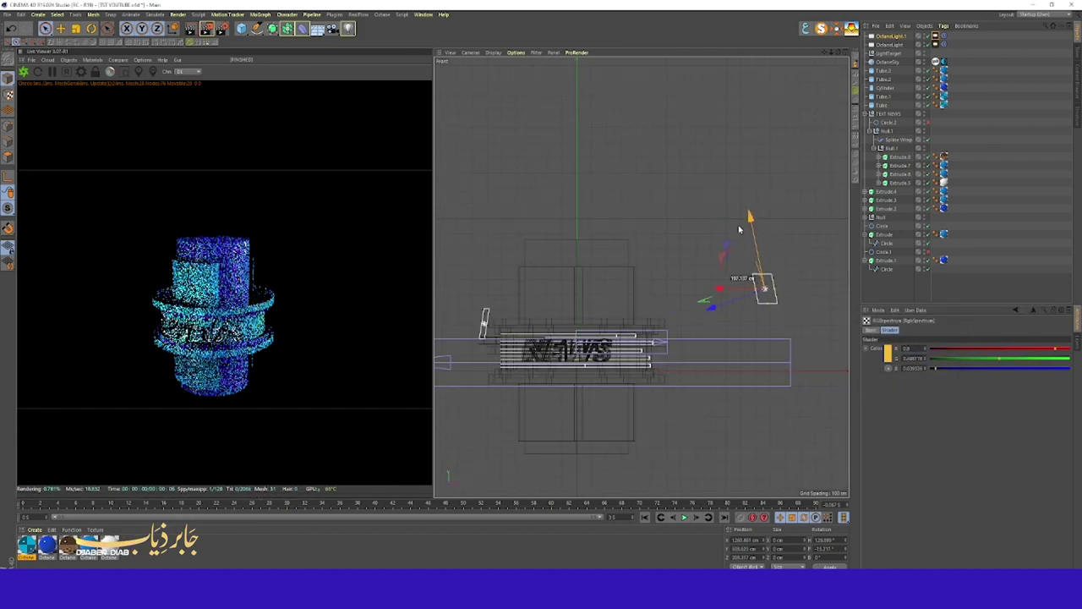
drag(708, 302, 690, 315)
key(F1)
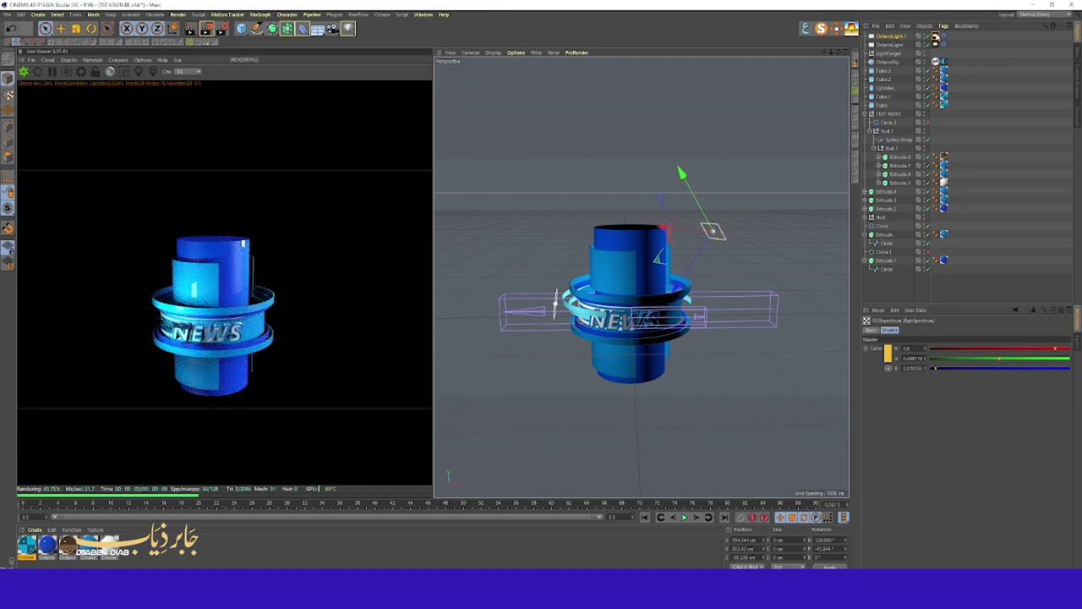
click(936, 37)
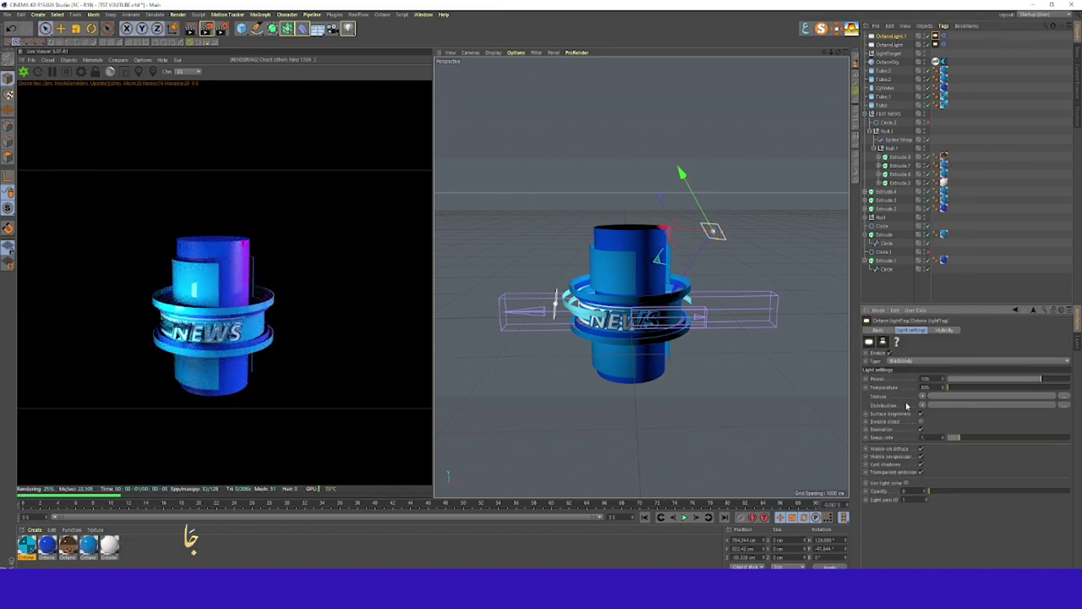
Step: Add an Octane camera with a 25 mm wide-angle lens framed close on NEWS
click(69, 59)
click(85, 73)
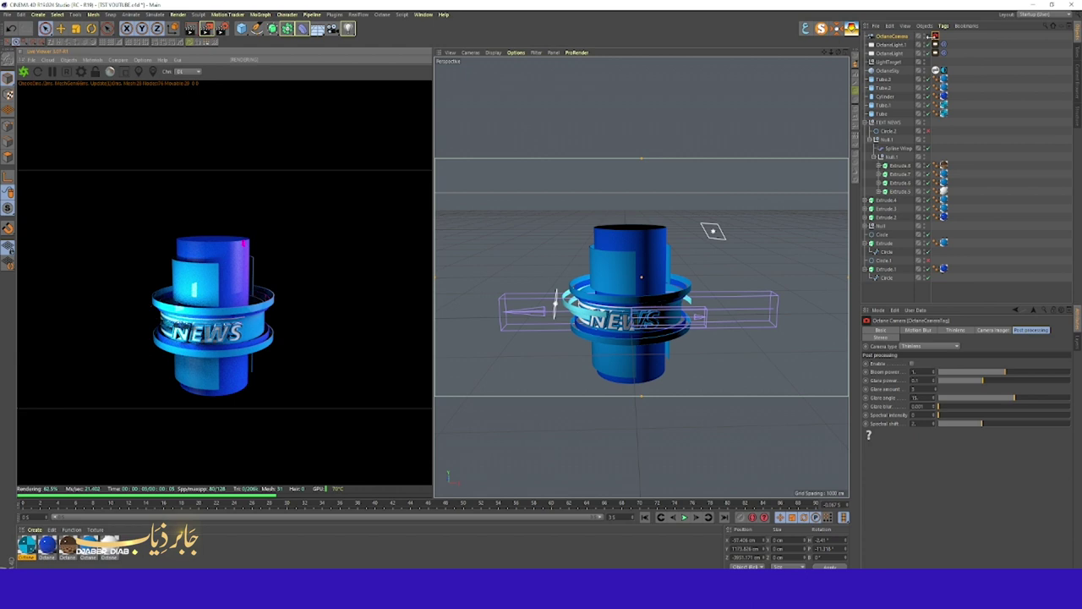
click(992, 330)
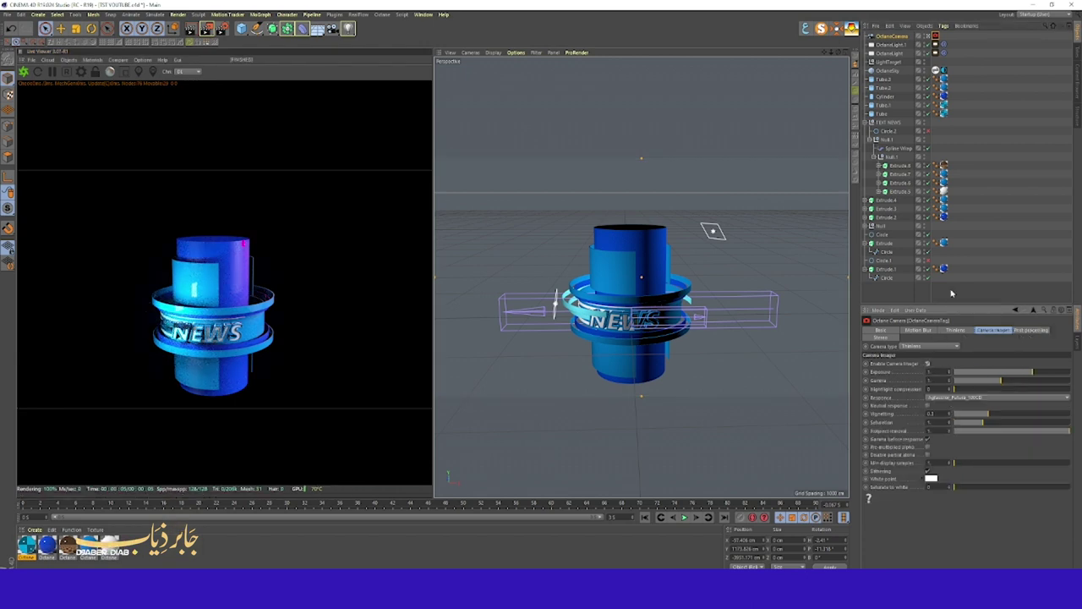
click(956, 330)
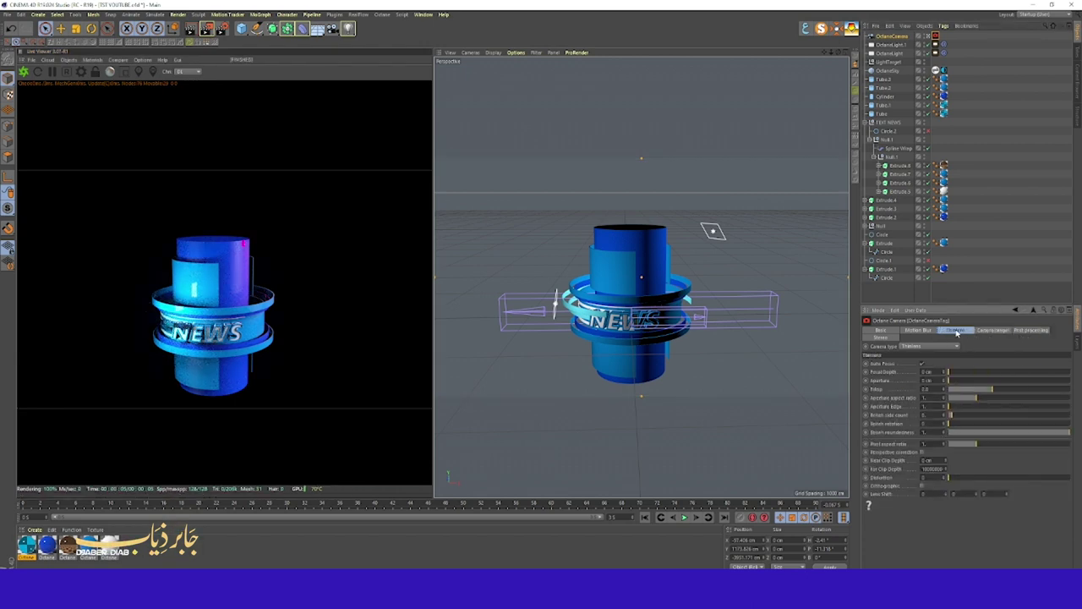
click(920, 330)
click(884, 38)
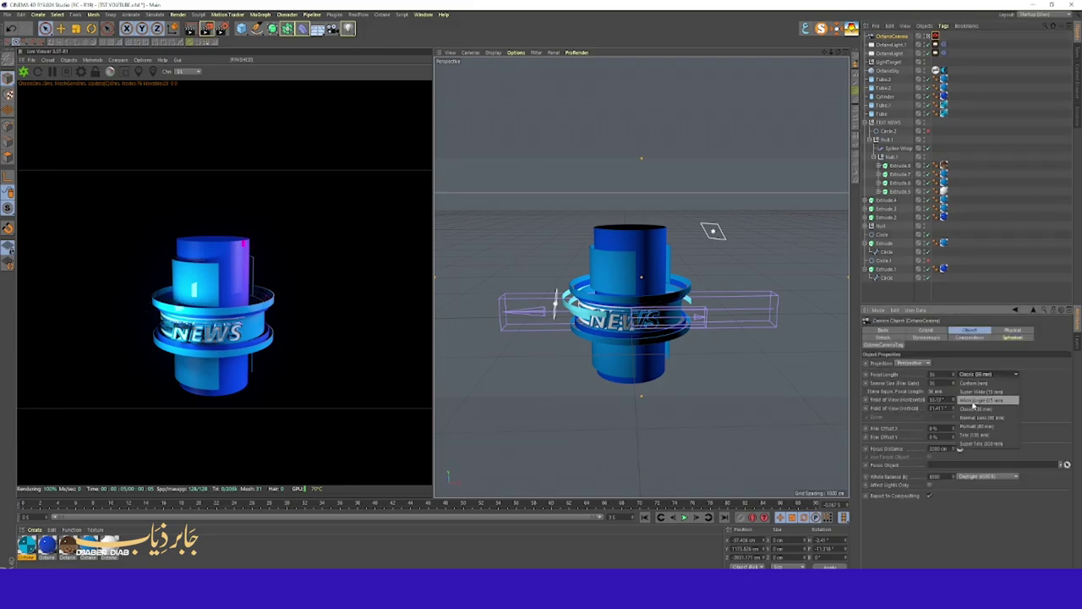
drag(834, 52, 857, 104)
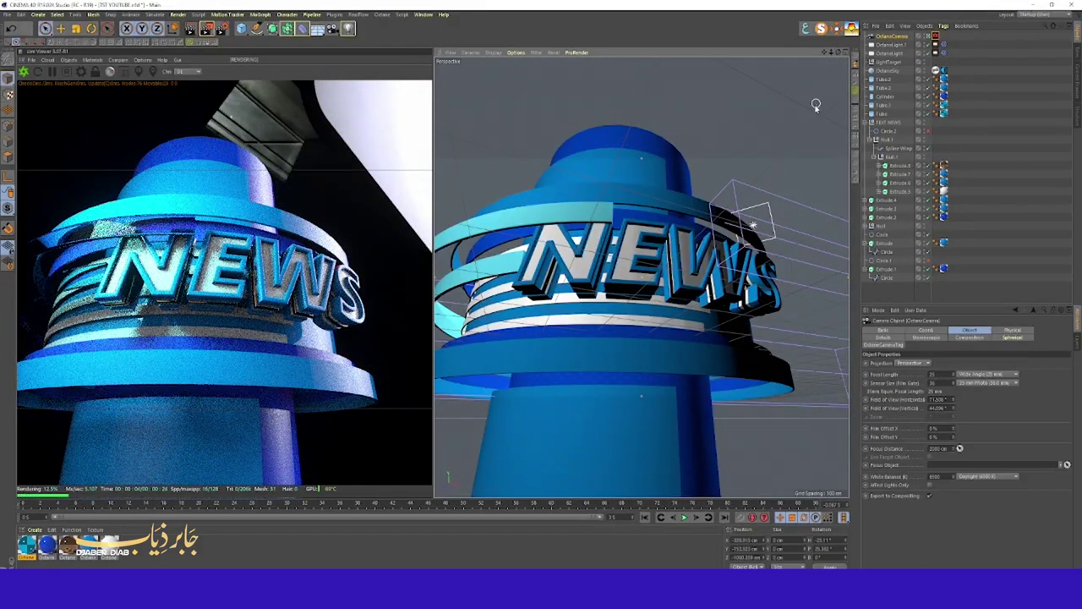
Step: Duplicate an extruded ring and position the copy lower on the tower body
click(587, 434)
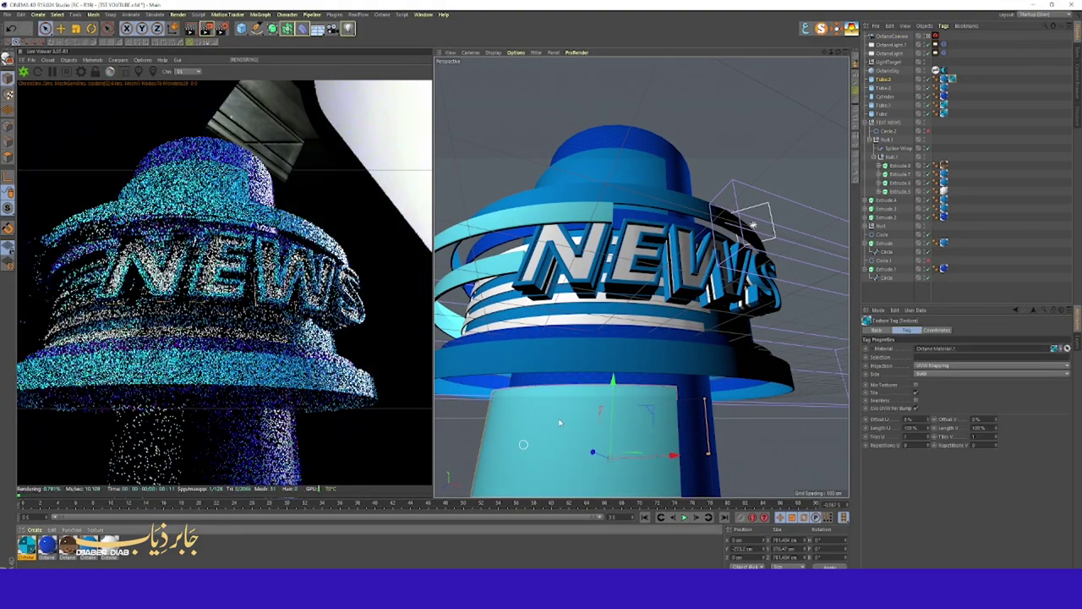
click(950, 79)
click(628, 362)
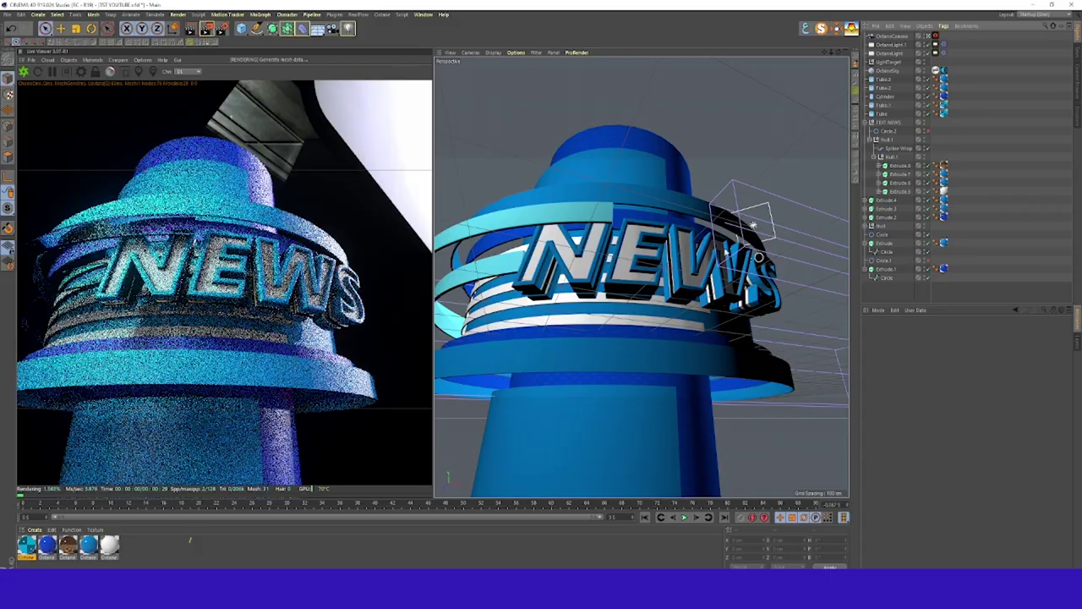
ctrl+drag(623, 341, 618, 338)
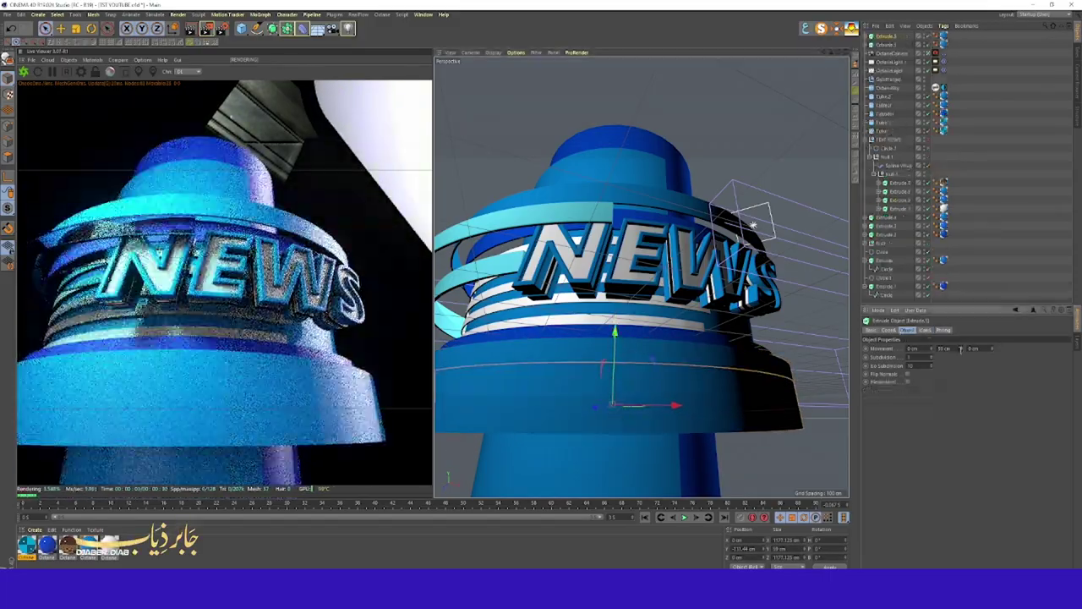
drag(615, 334, 613, 322)
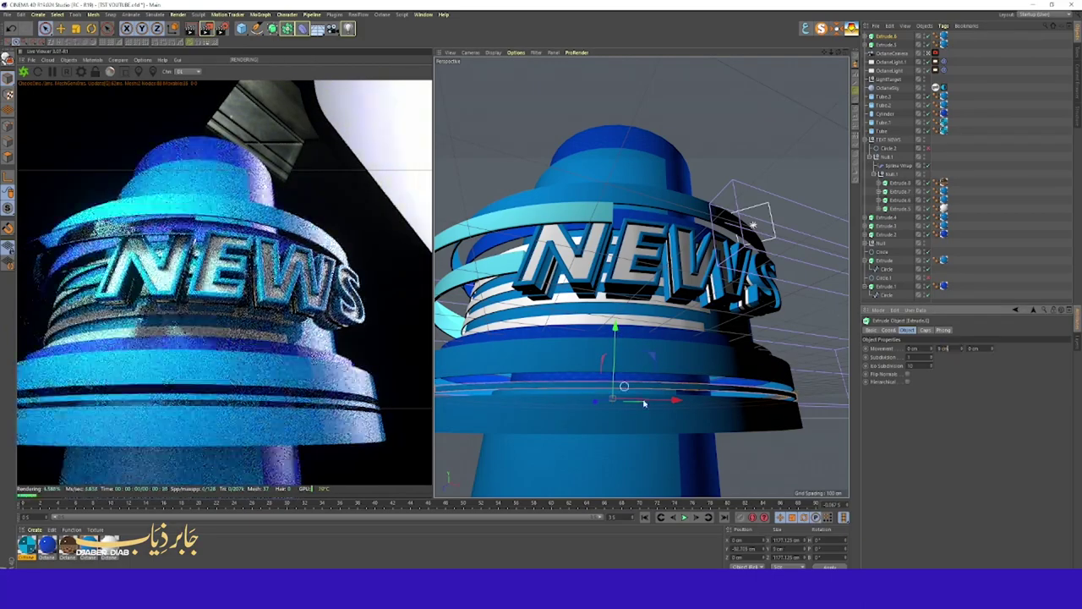
drag(730, 138, 739, 148)
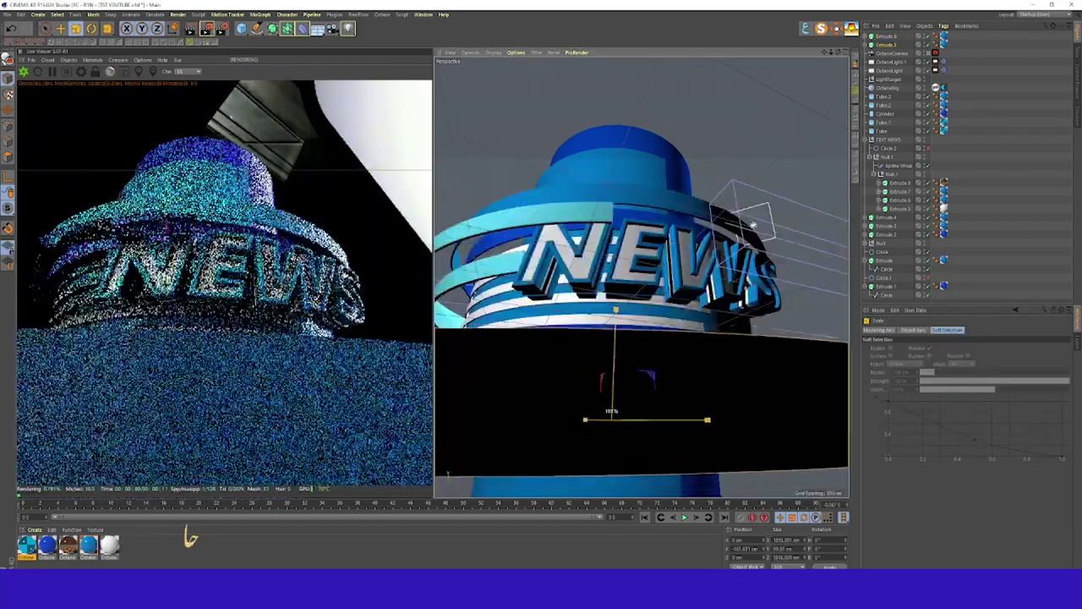
Step: Place a ring copy above the tower scaled to 181%, and another at the base
drag(615, 347, 615, 150)
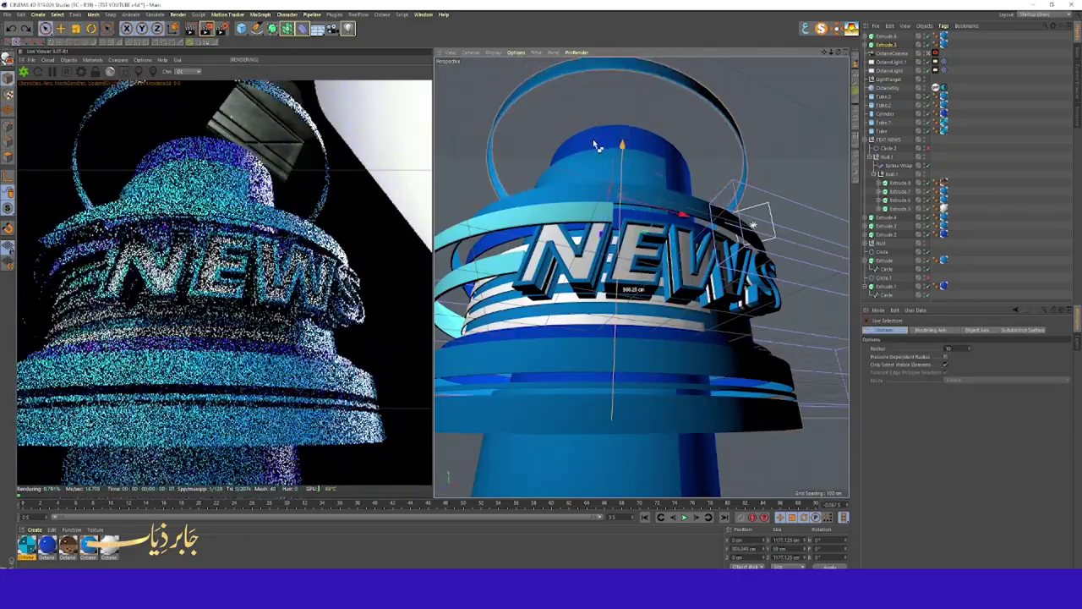
key(t)
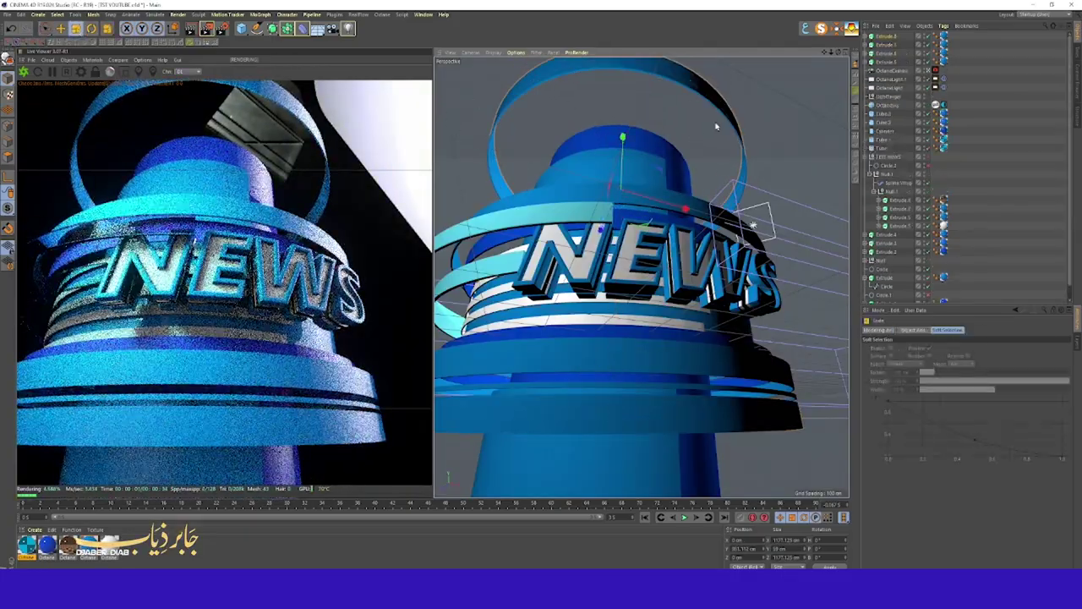
drag(691, 140, 619, 182)
ctrl+drag(624, 140, 565, 434)
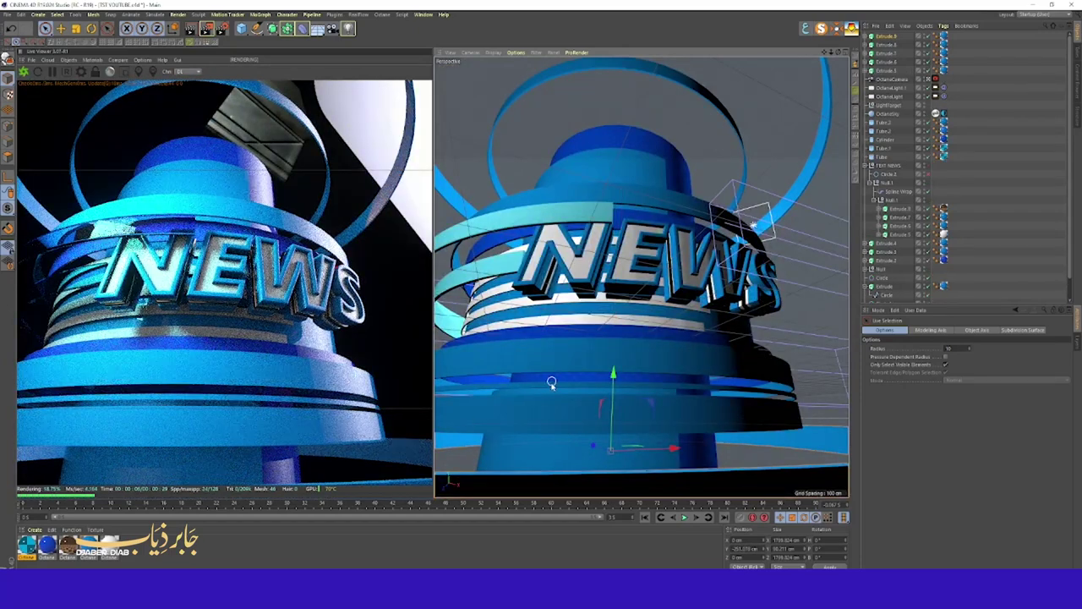
click(508, 385)
click(34, 530)
Step: Create an Octane material with emission enabled and a cyan Color shader
click(193, 476)
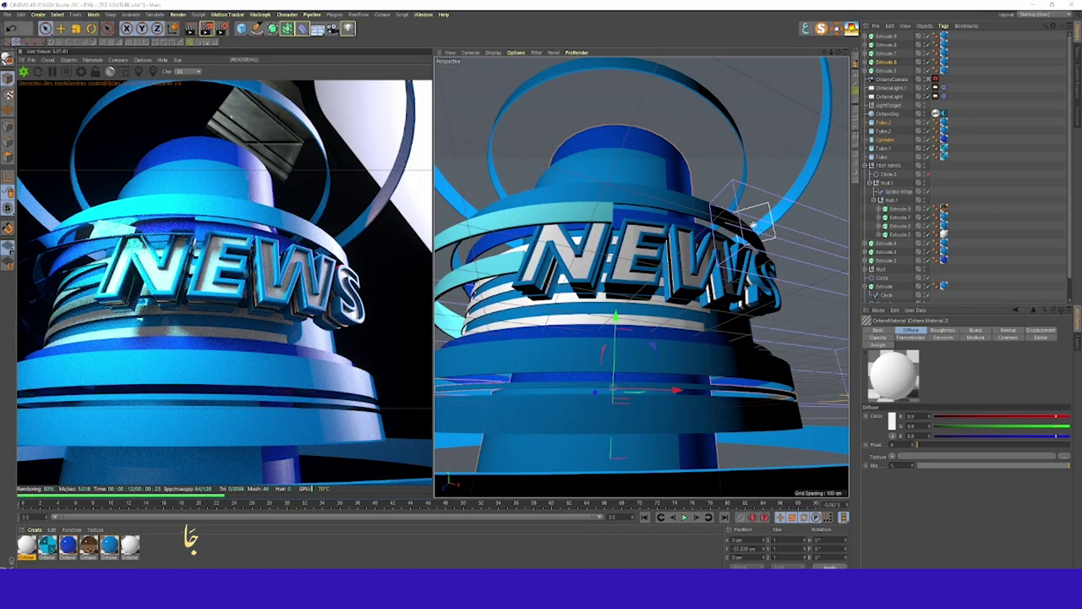
double_click(26, 544)
click(445, 437)
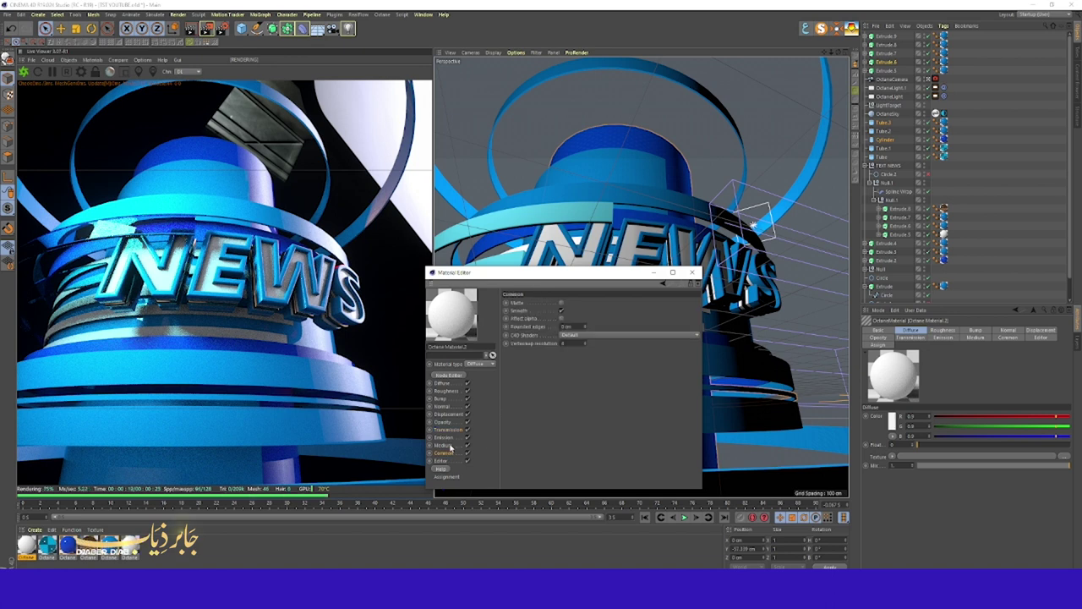
click(532, 318)
click(548, 323)
click(563, 324)
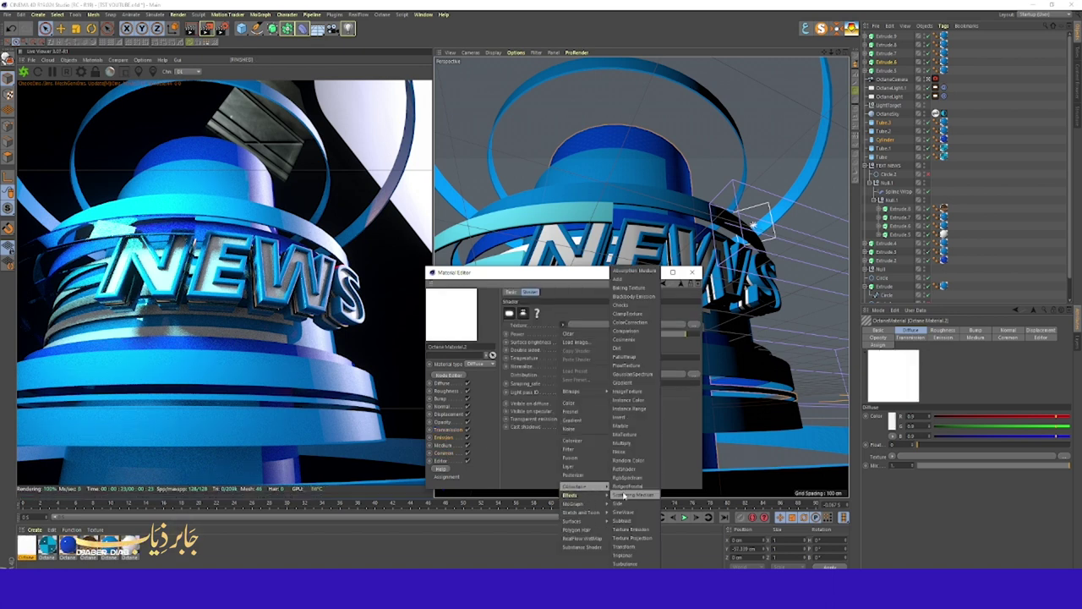
click(569, 403)
click(586, 310)
click(510, 347)
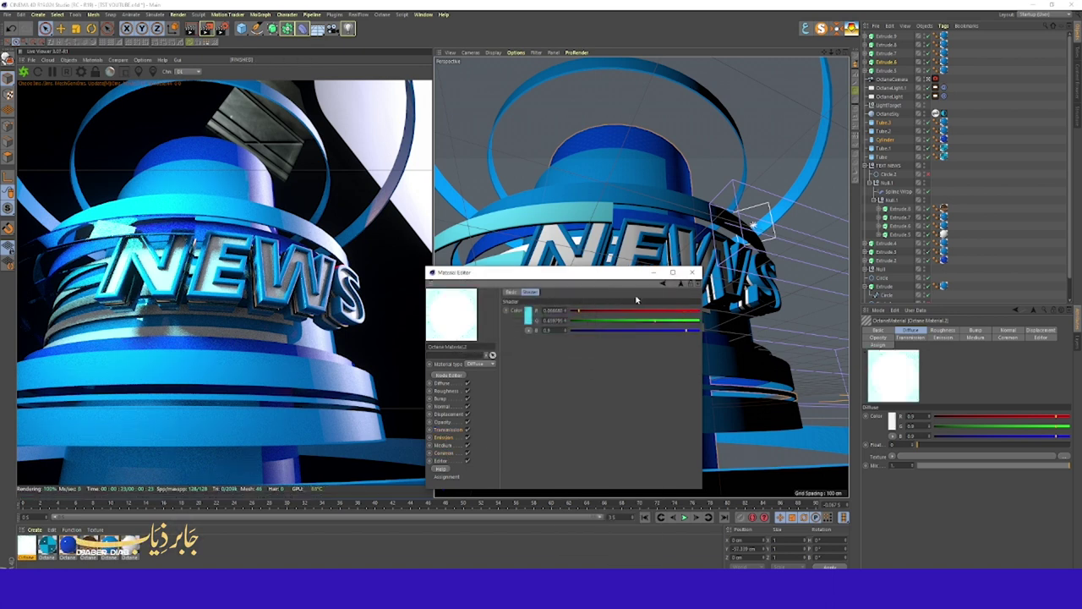
click(692, 272)
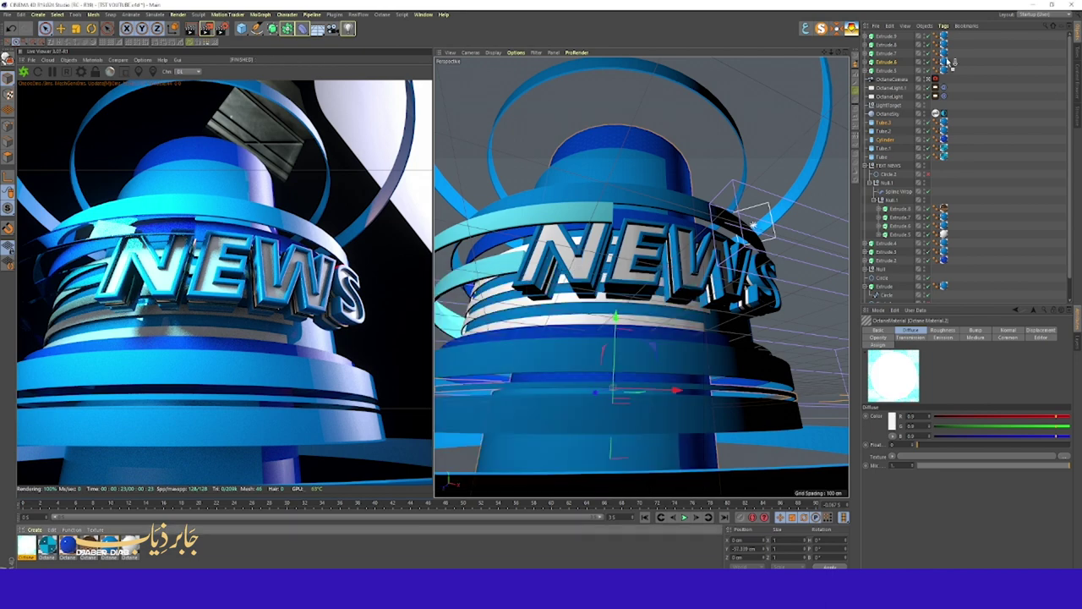
Step: Apply the cyan glow material to Extrude.6 and raise camera bloom power to about 18.95
drag(954, 64, 945, 62)
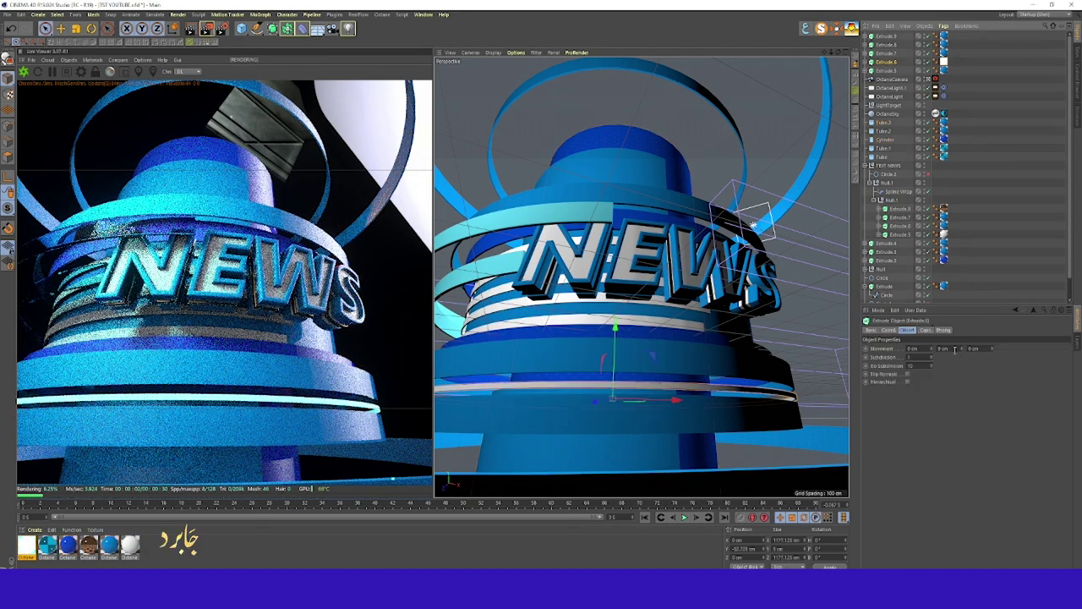
click(935, 79)
mouse_move(1016, 371)
mouse_down()
mouse_move(1033, 372)
mouse_move(995, 384)
mouse_up()
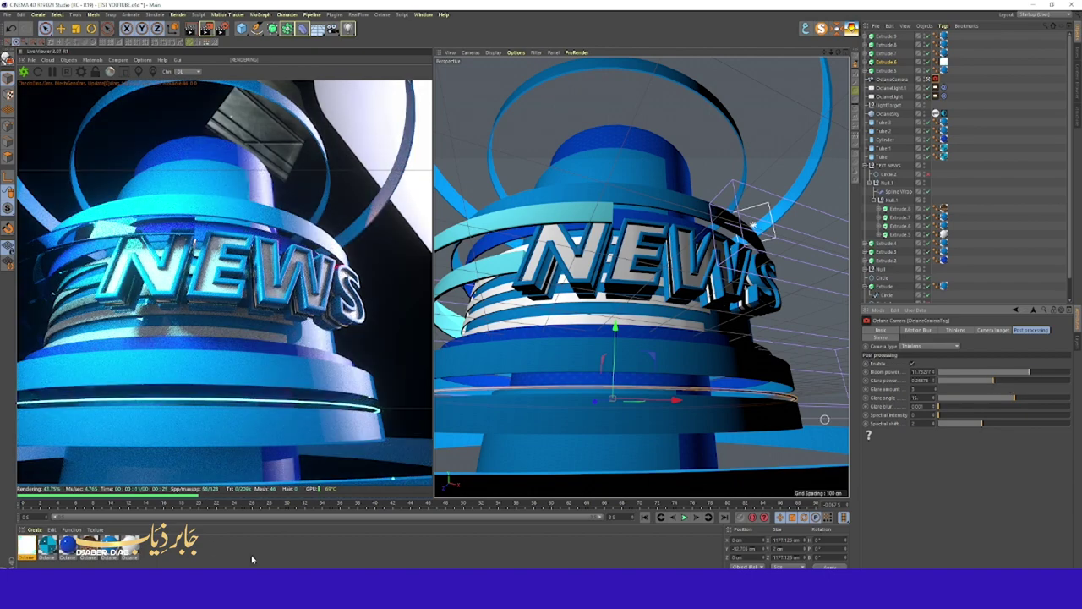
click(116, 545)
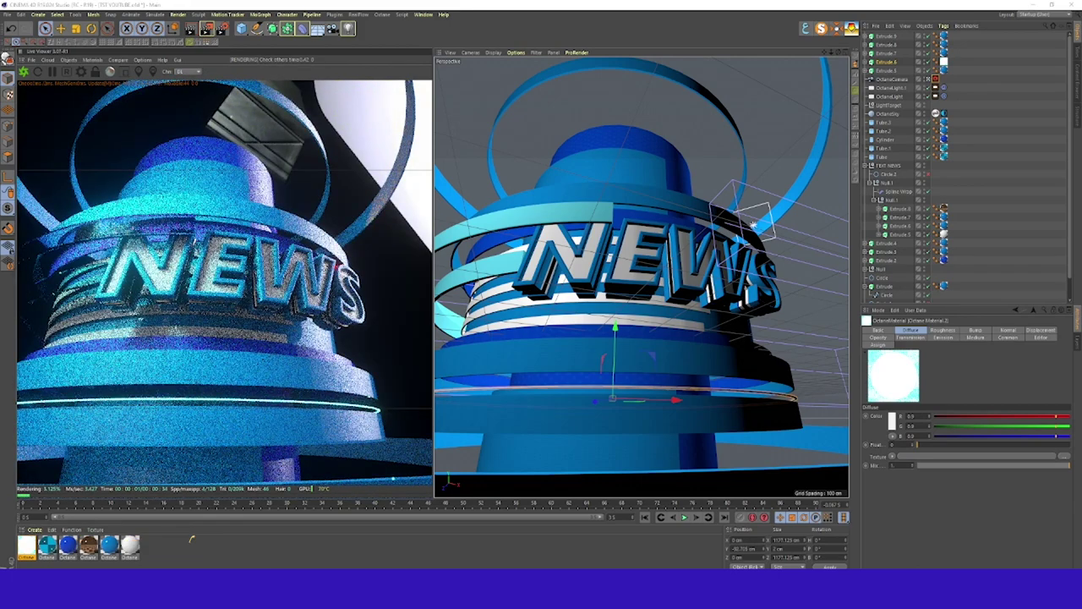
click(616, 330)
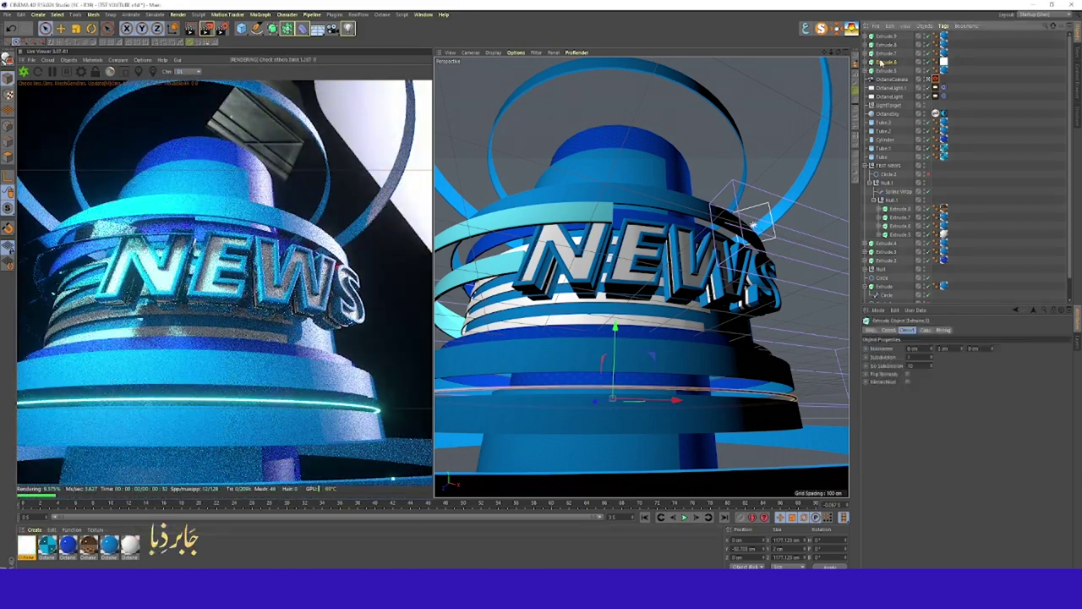
Step: Copy a glowing ring upward below NEWS, then toggle the imager's natural response
mouse_move(617, 330)
ctrl+mouse_down()
mouse_move(604, 181)
mouse_move(620, 193)
ctrl+mouse_up()
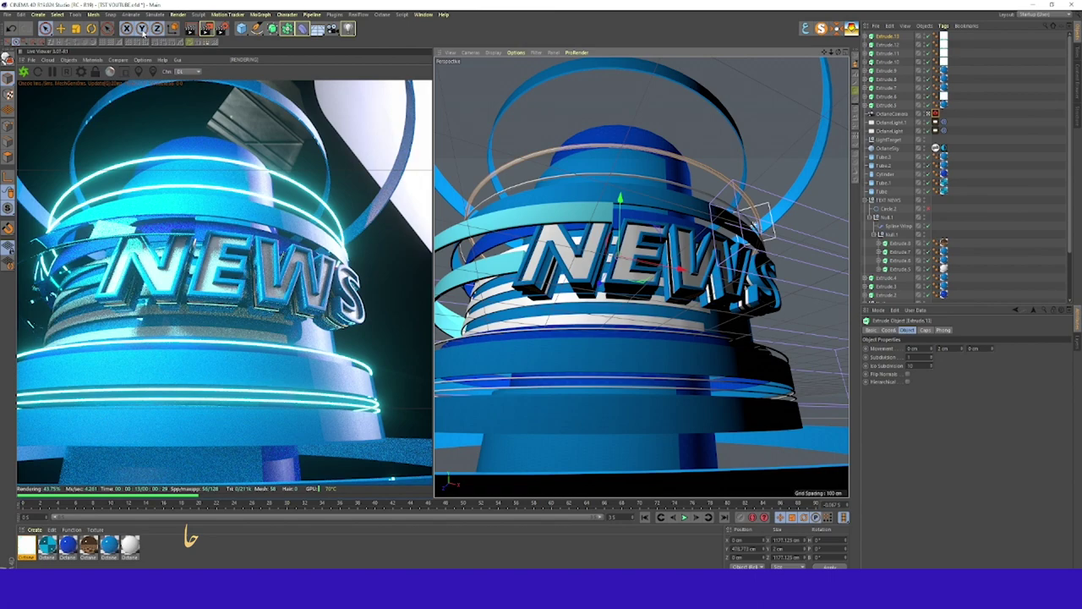
click(646, 346)
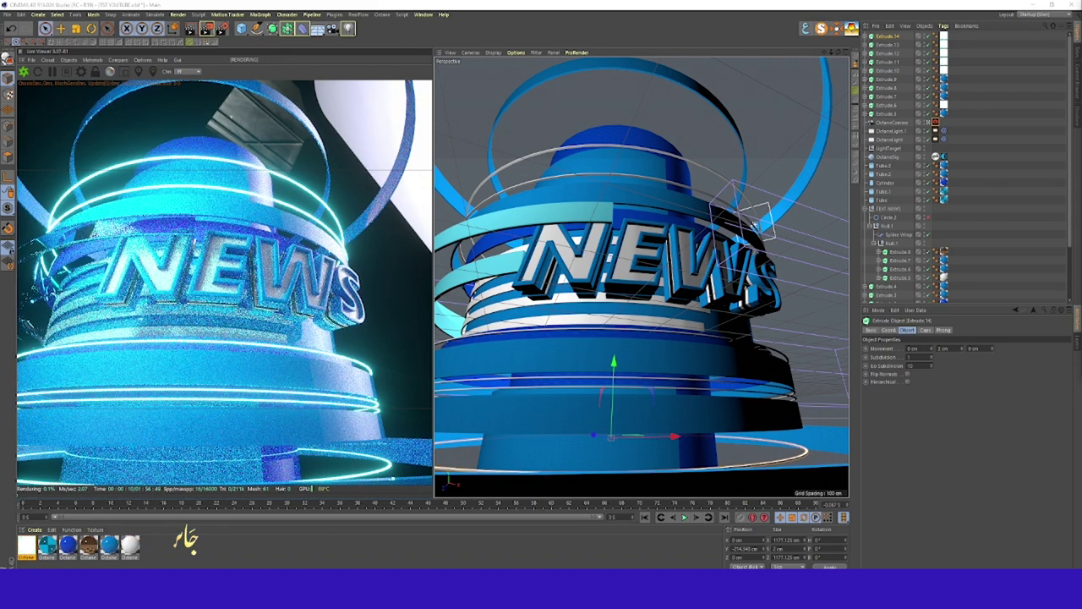
click(632, 258)
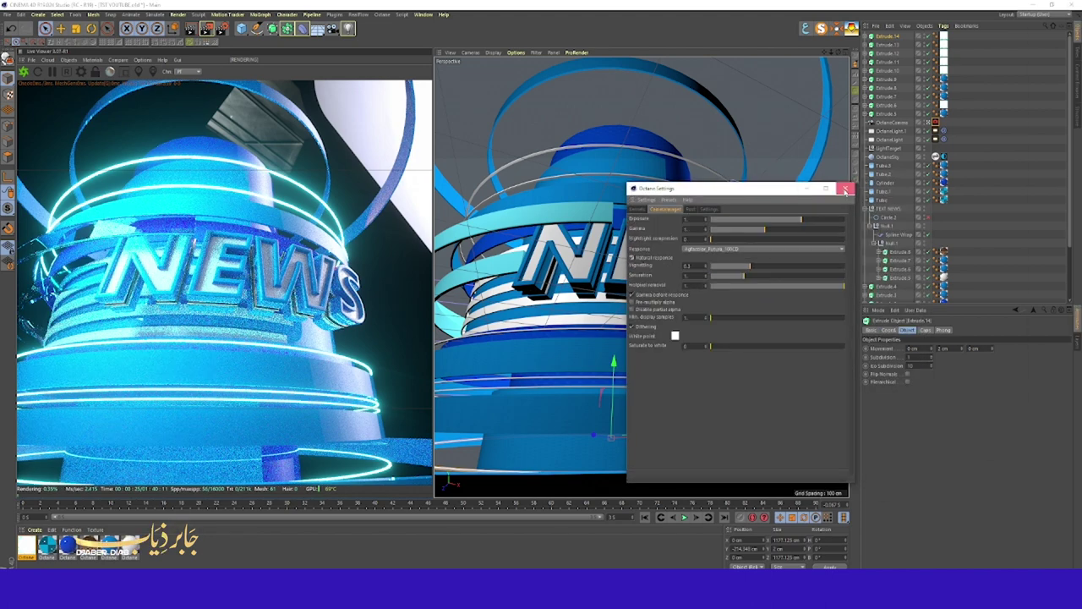
Step: Close Octane Settings, dolly toward NEWS and delete the object at the tower's top
click(845, 189)
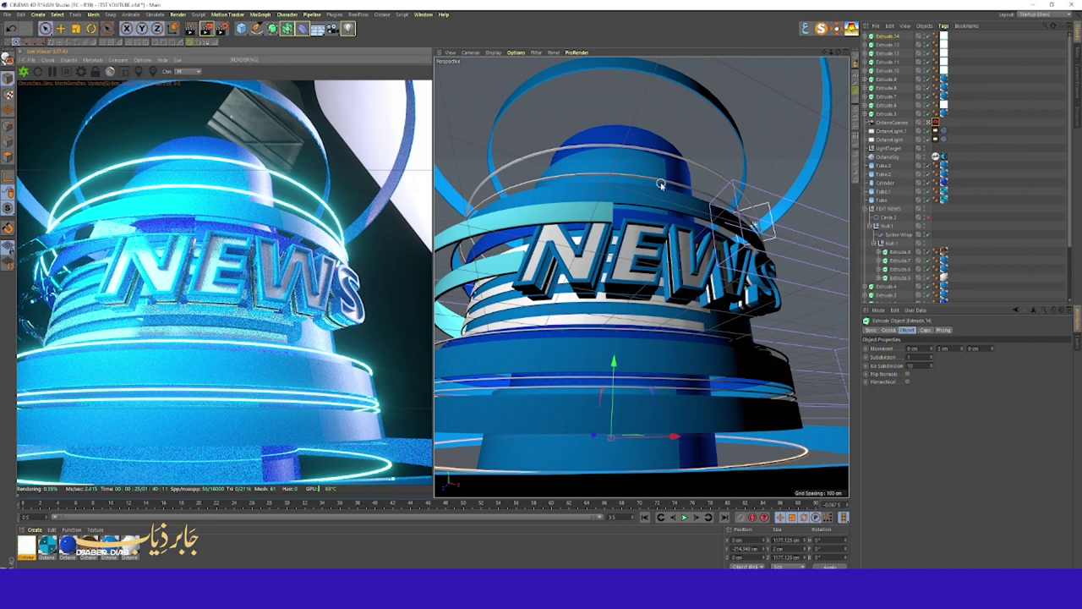
alt+right_drag(661, 184, 801, 214)
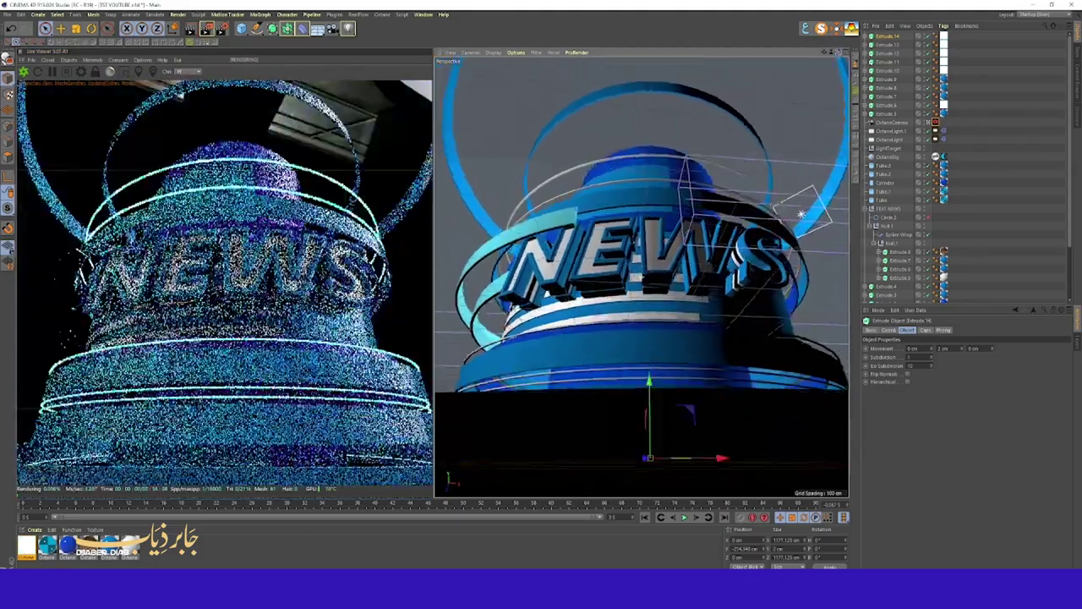
alt+right_drag(801, 214, 833, 73)
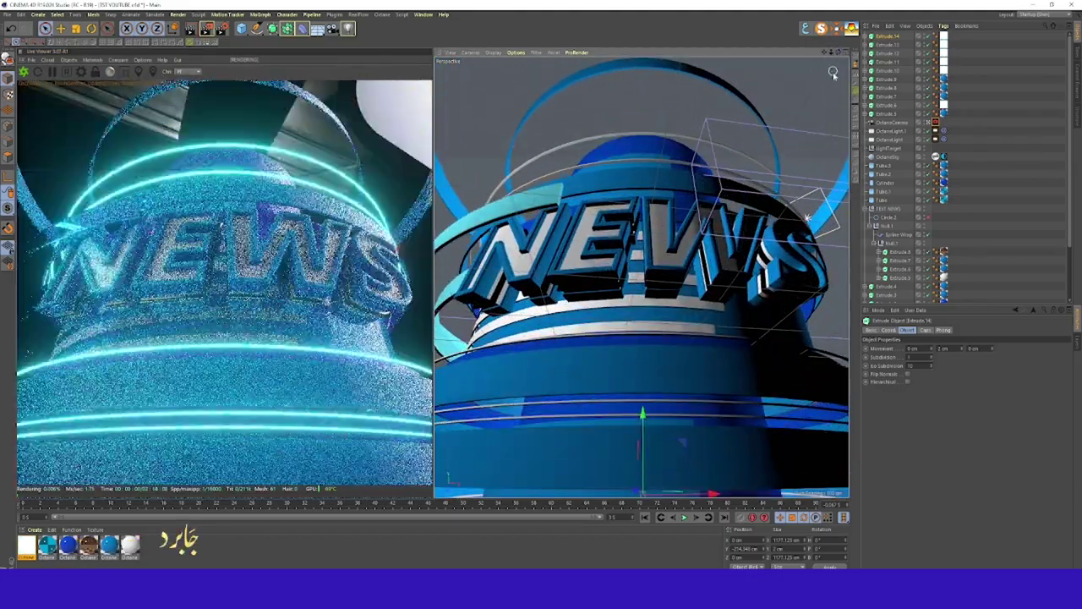
click(638, 154)
key(Delete)
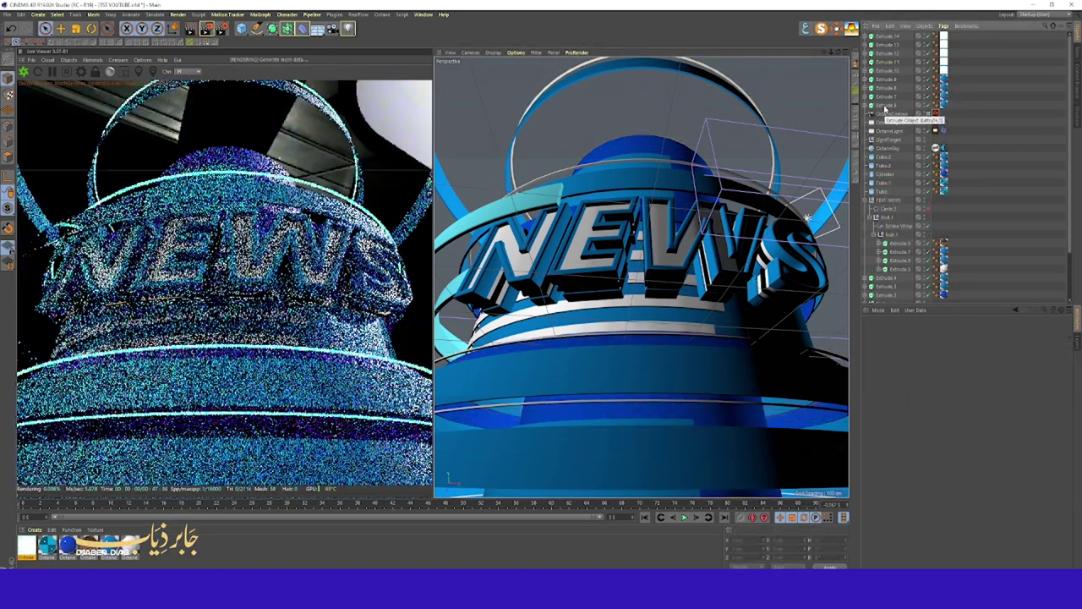
Step: Inspect the glow material, then select the OctaneSky environment
click(26, 544)
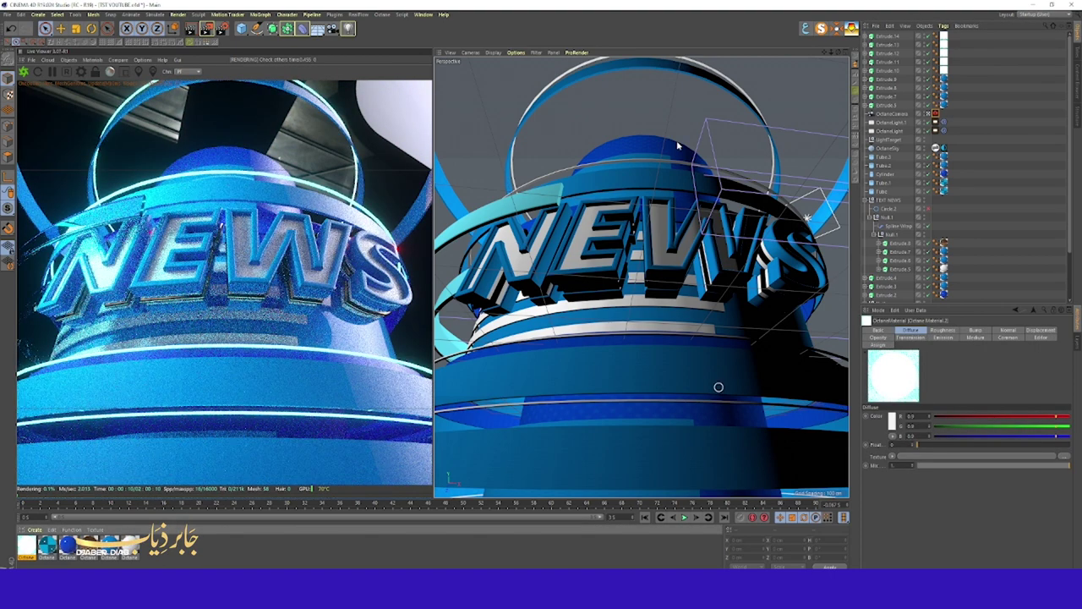
click(886, 148)
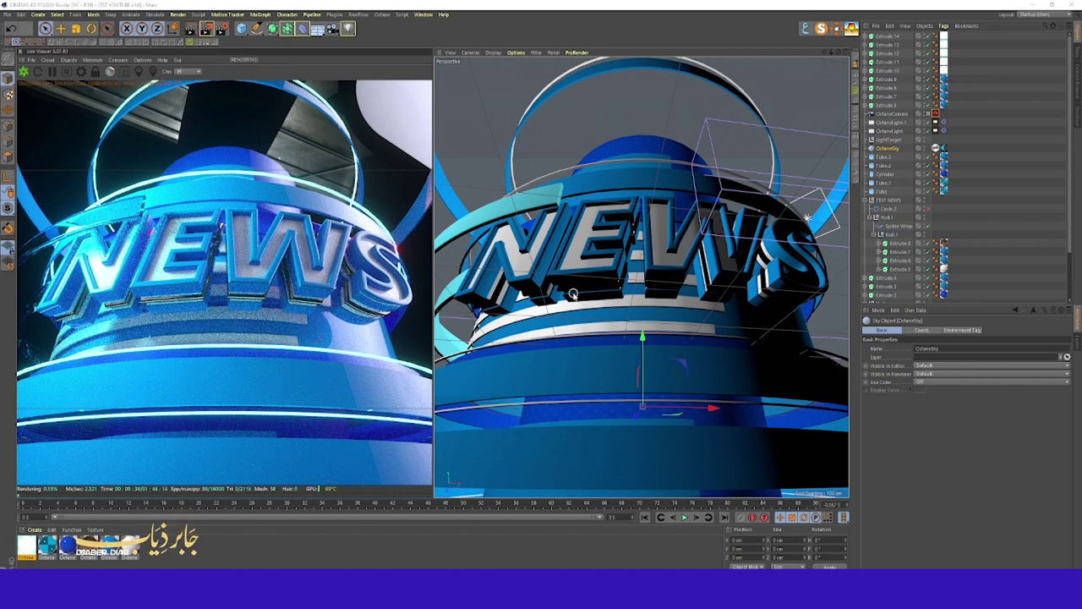
mouse_move(834, 53)
mouse_down()
mouse_move(641, 276)
mouse_move(840, 54)
mouse_up()
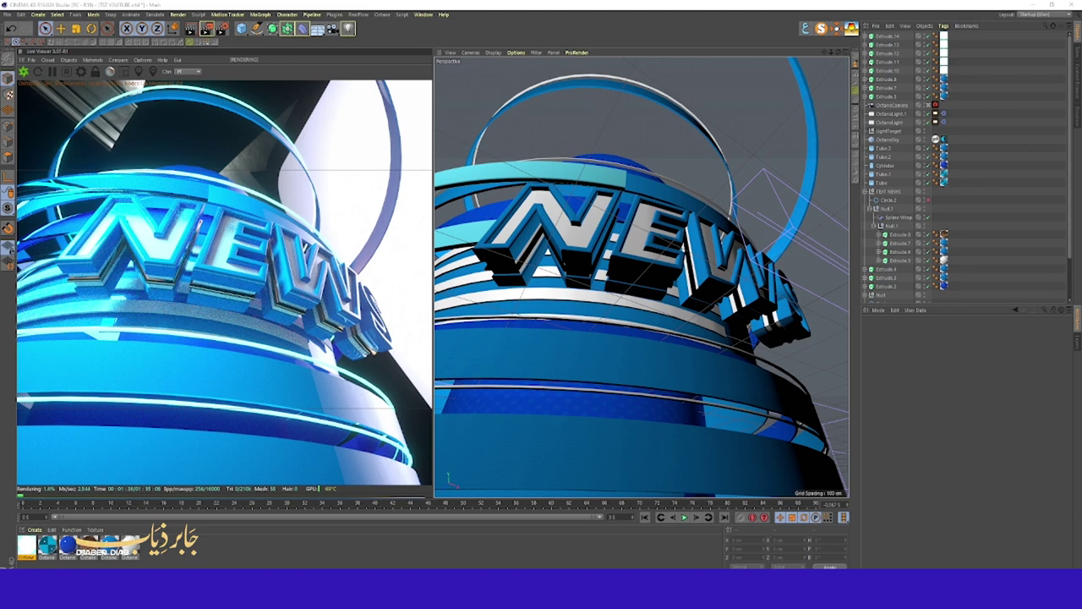
Step: Show the OctaneSky's HDRI Lens tag settings
click(935, 140)
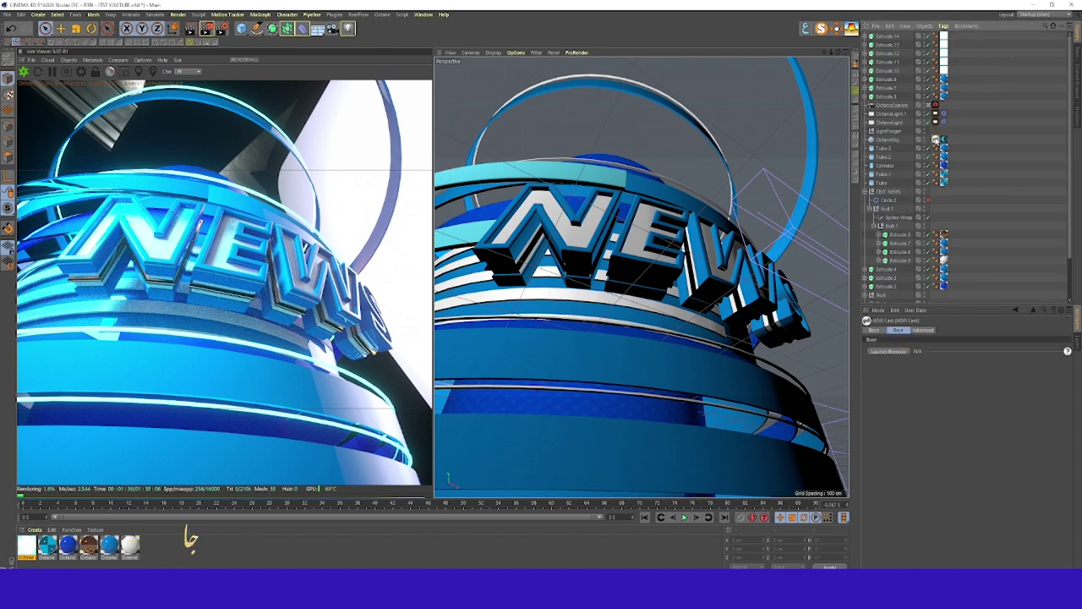